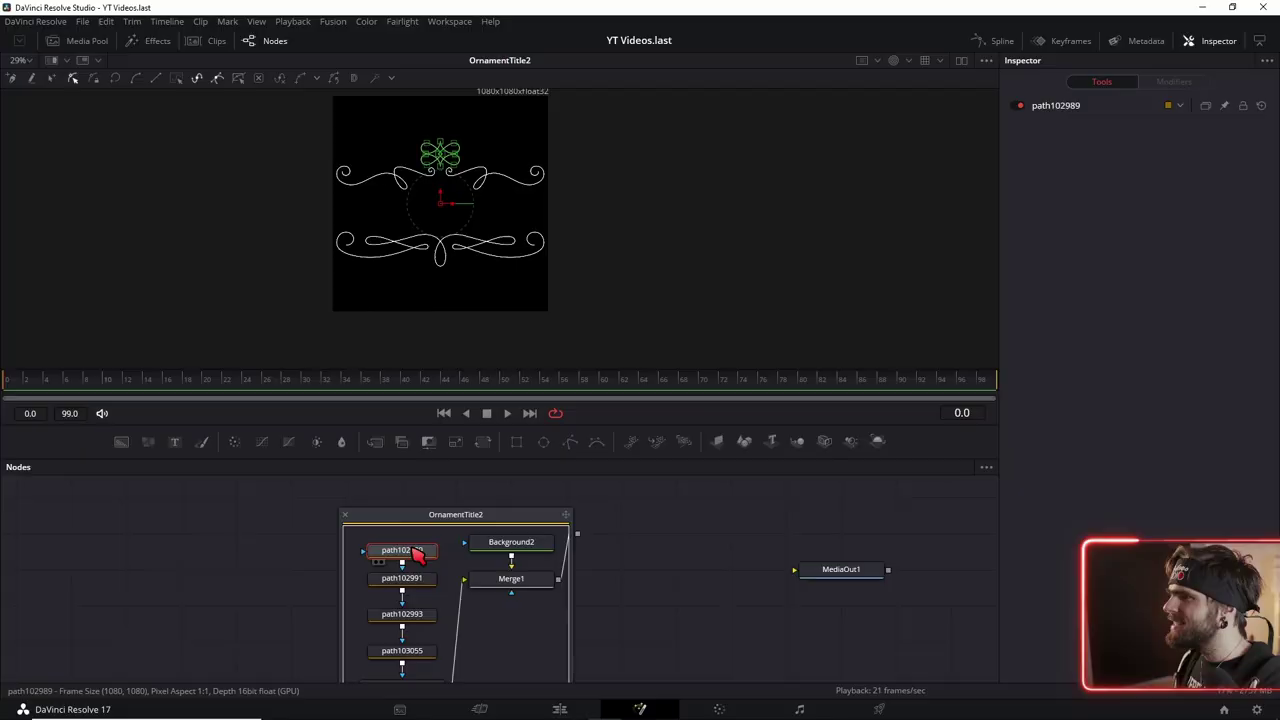
Select the path102991 swirl node, then move to the Edit page's empty timeline.
click(417, 579)
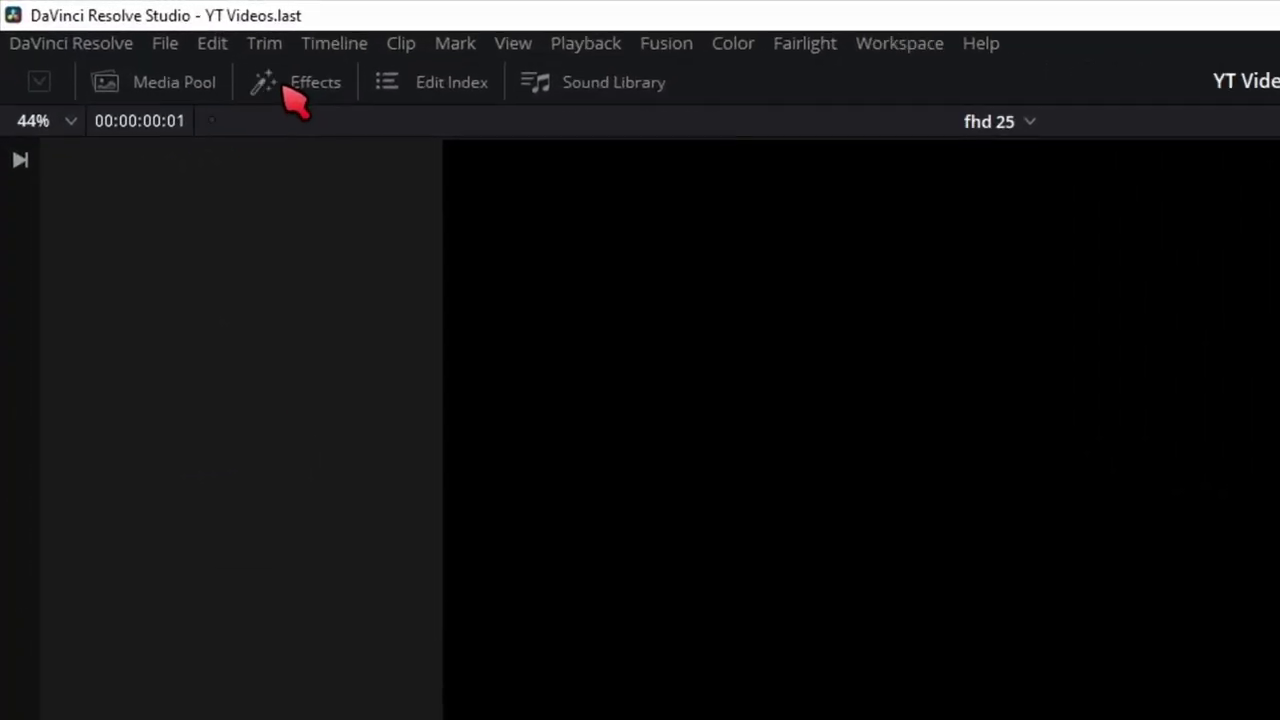
Drag a Fusion Composition from Effects onto track V1 and open it on the Fusion page.
click(160, 50)
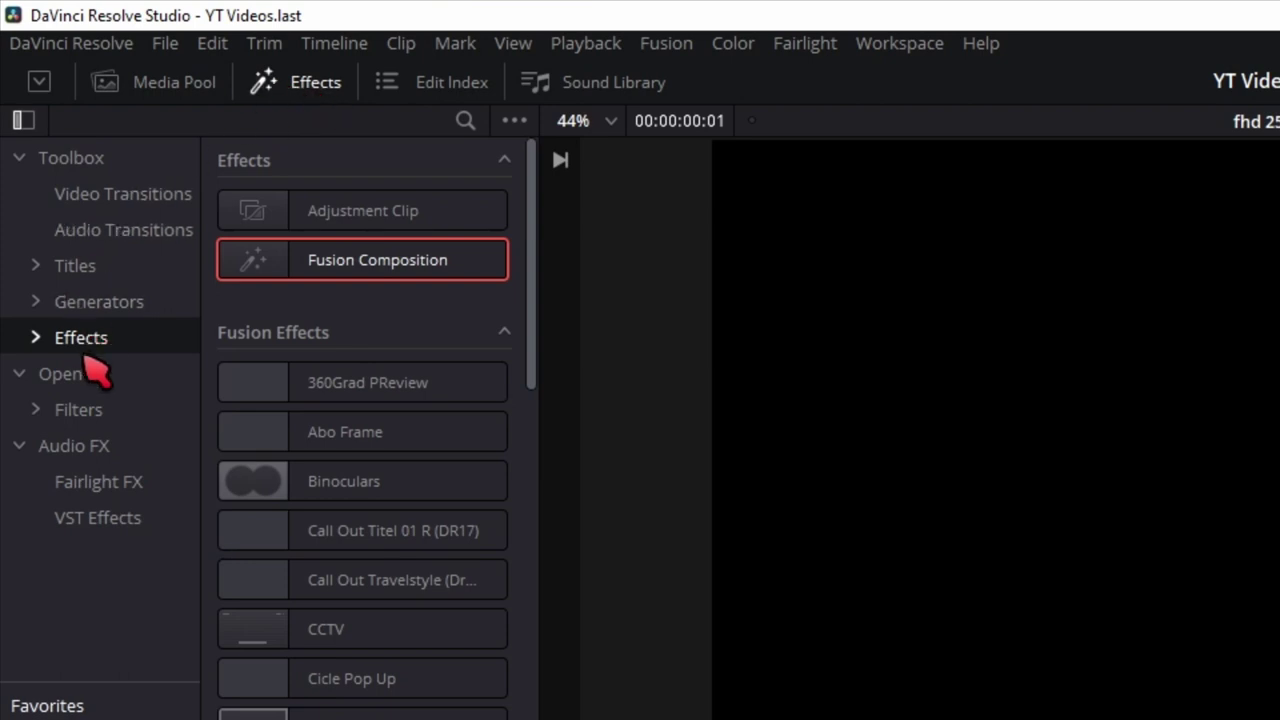
drag(340, 268, 170, 582)
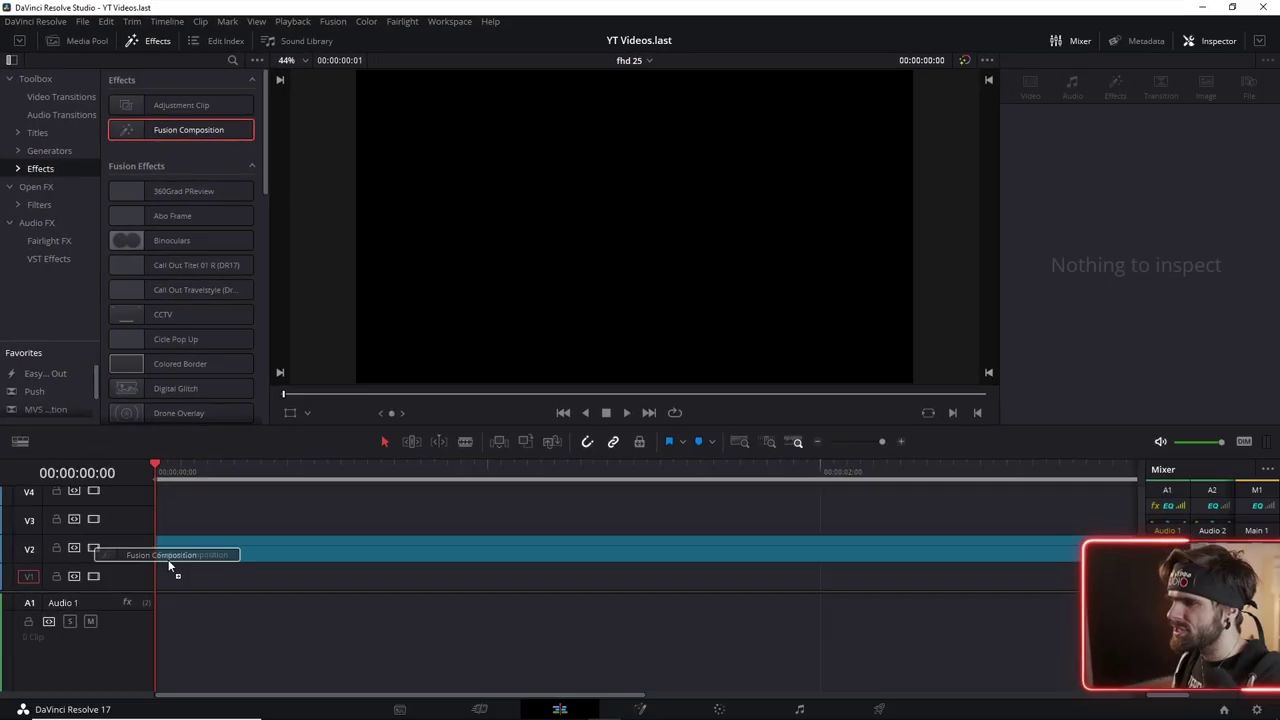
click(640, 709)
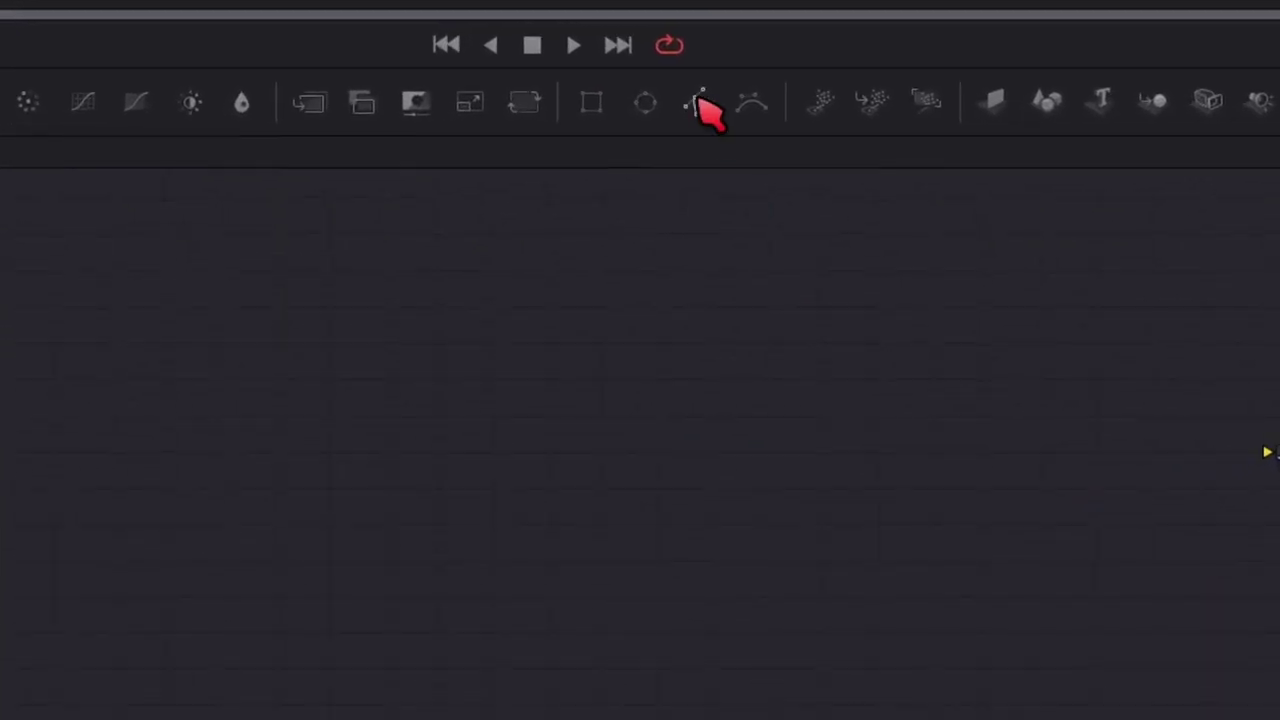
Draw a Polygon1 spline with a 0.0087 white border width and test its Length.
drag(705, 105, 514, 518)
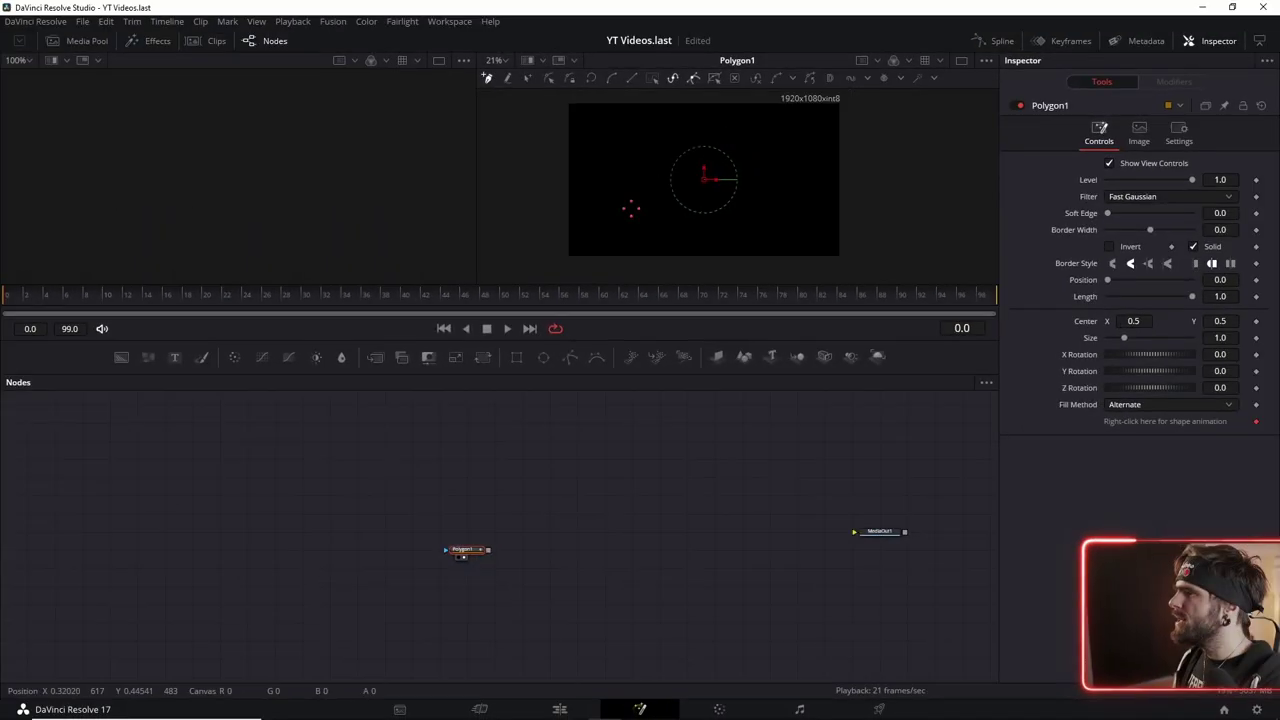
scroll(631, 208, up, 2)
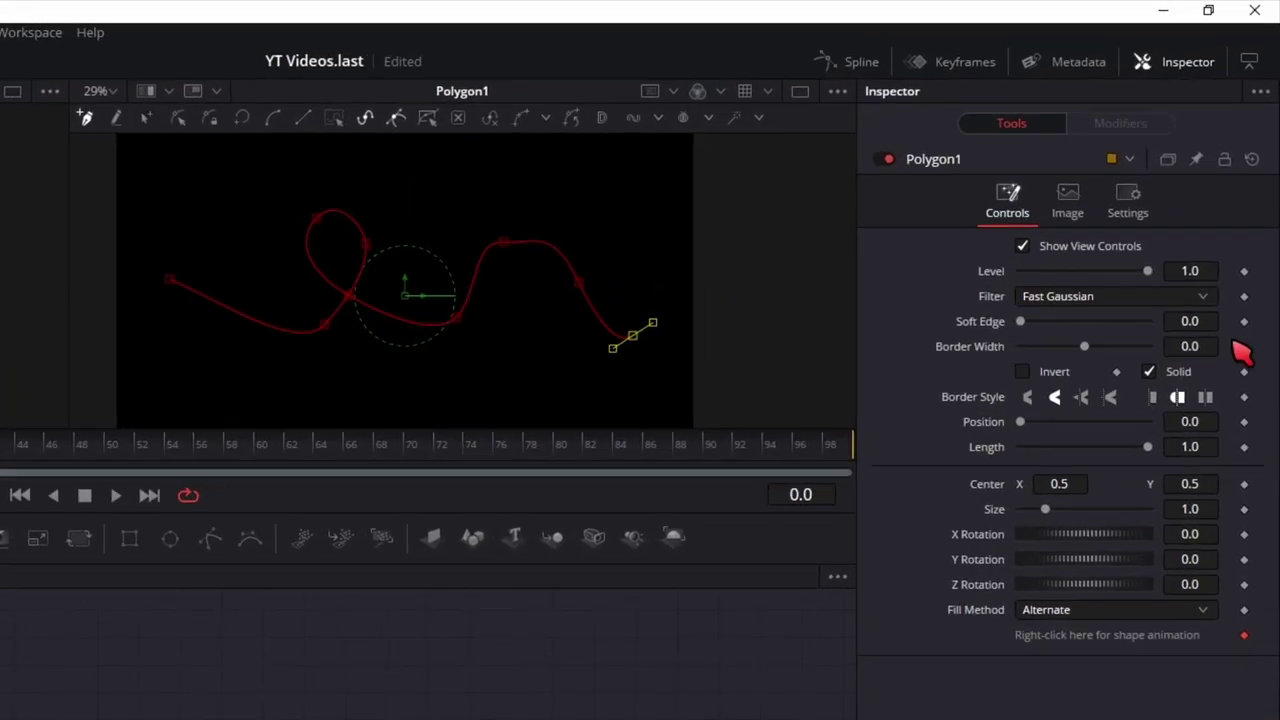
drag(1085, 346, 1088, 346)
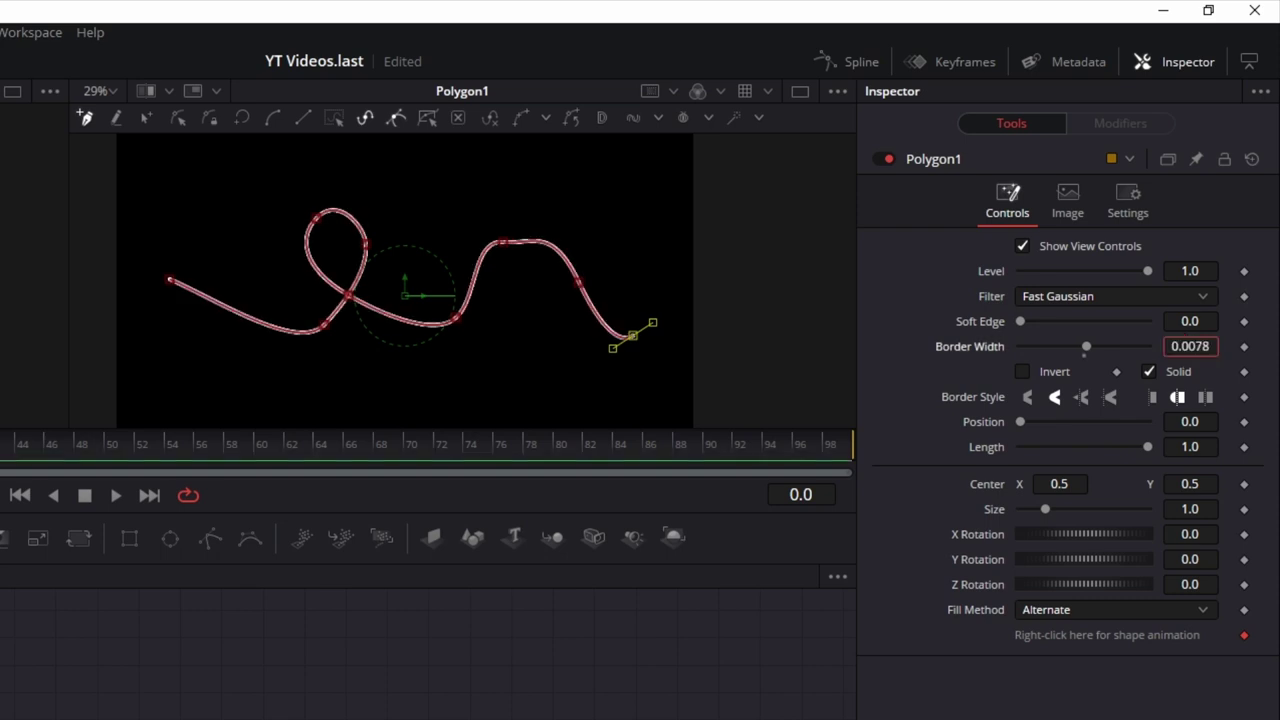
drag(1150, 447, 1193, 487)
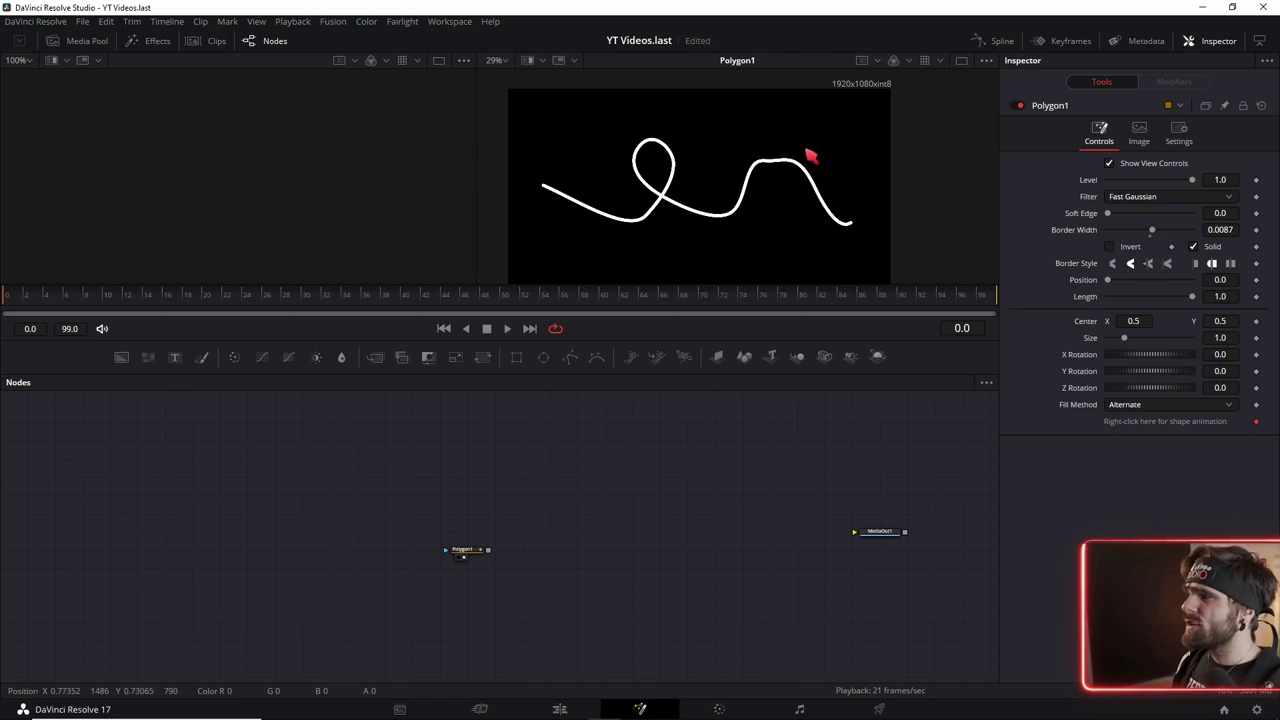
click(462, 551)
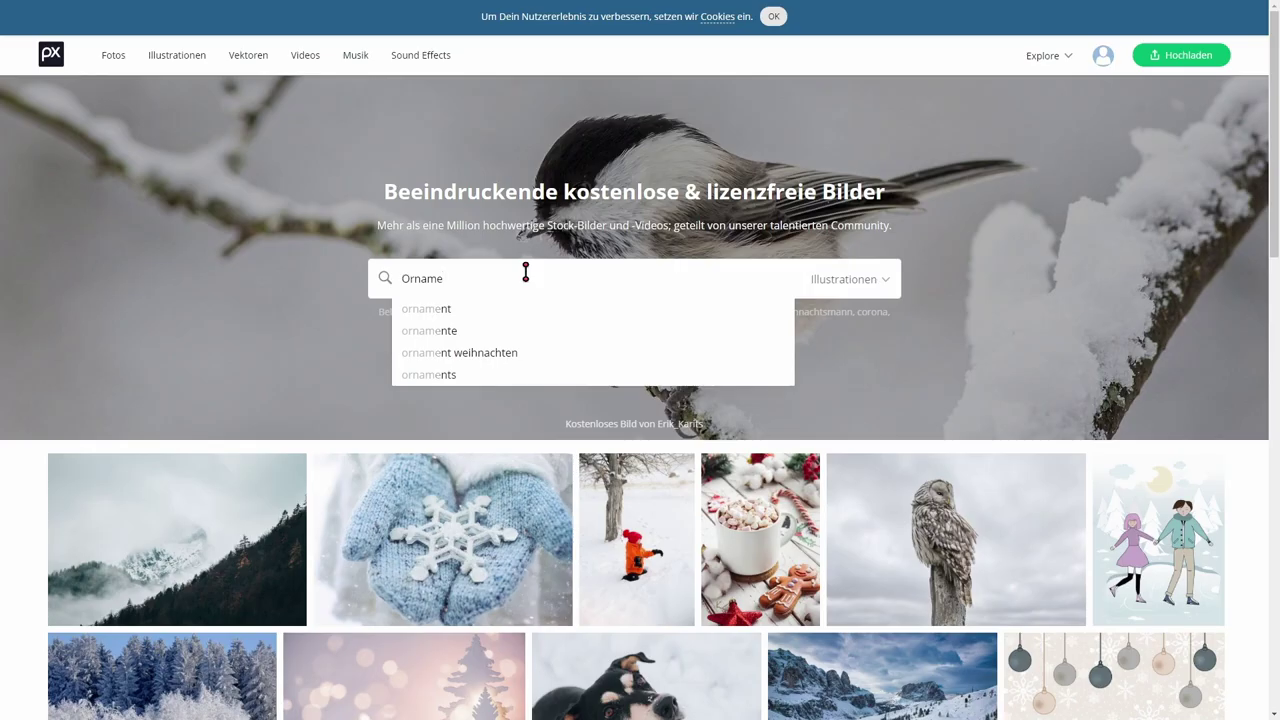
Search Pixabay for 'ornament' and open a swirl ornament's detail page.
key(Down)
key(Return)
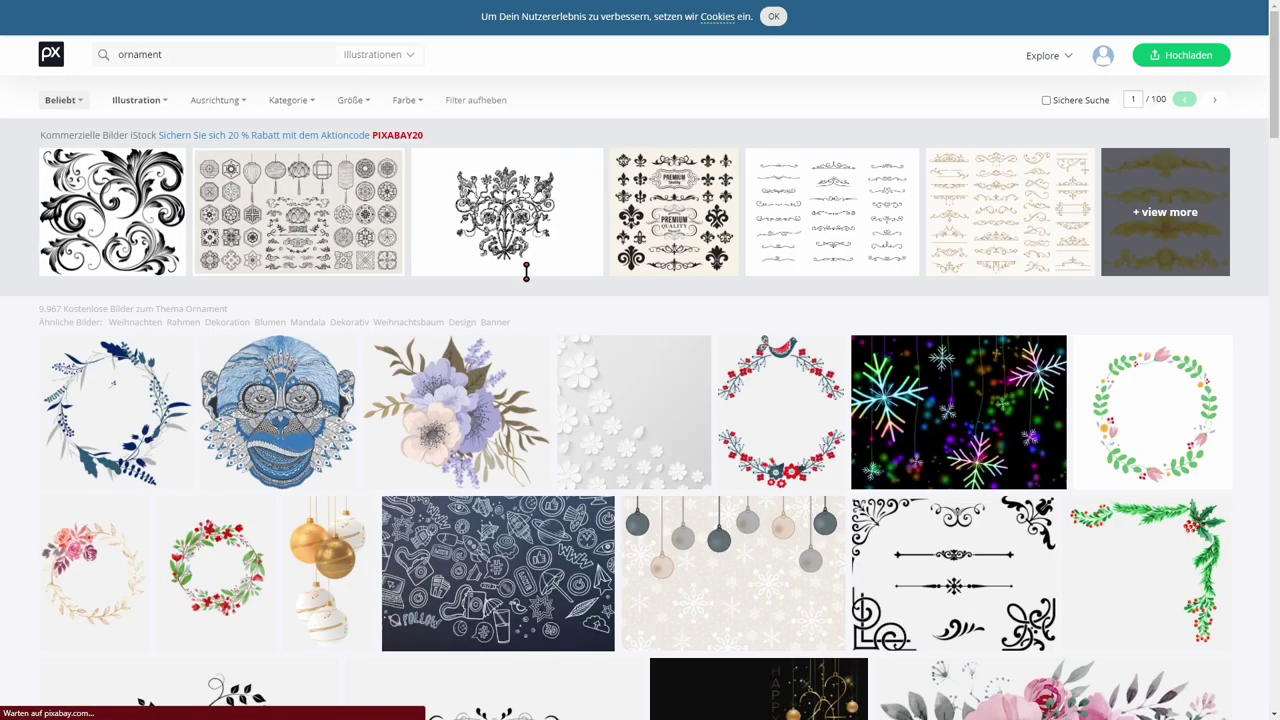
scroll(565, 296, down, 3)
click(465, 362)
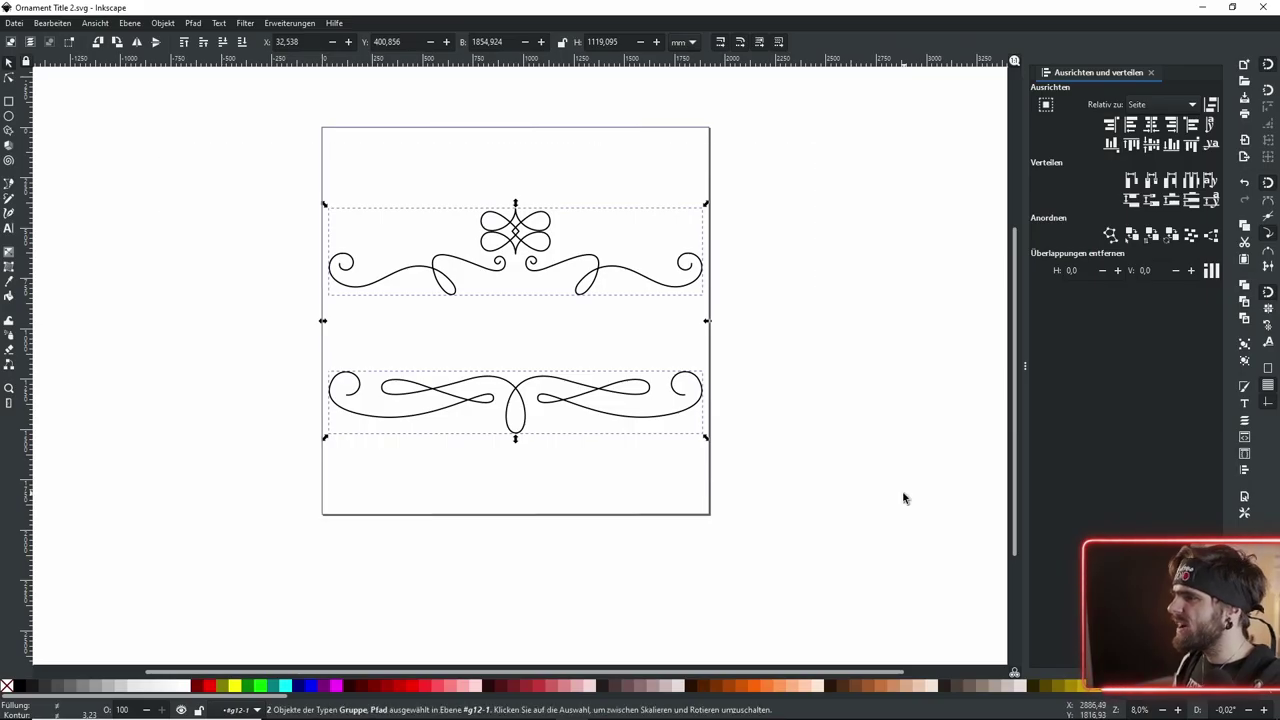
After the on-camera explanation, return to the empty Fusion composition.
click(880, 487)
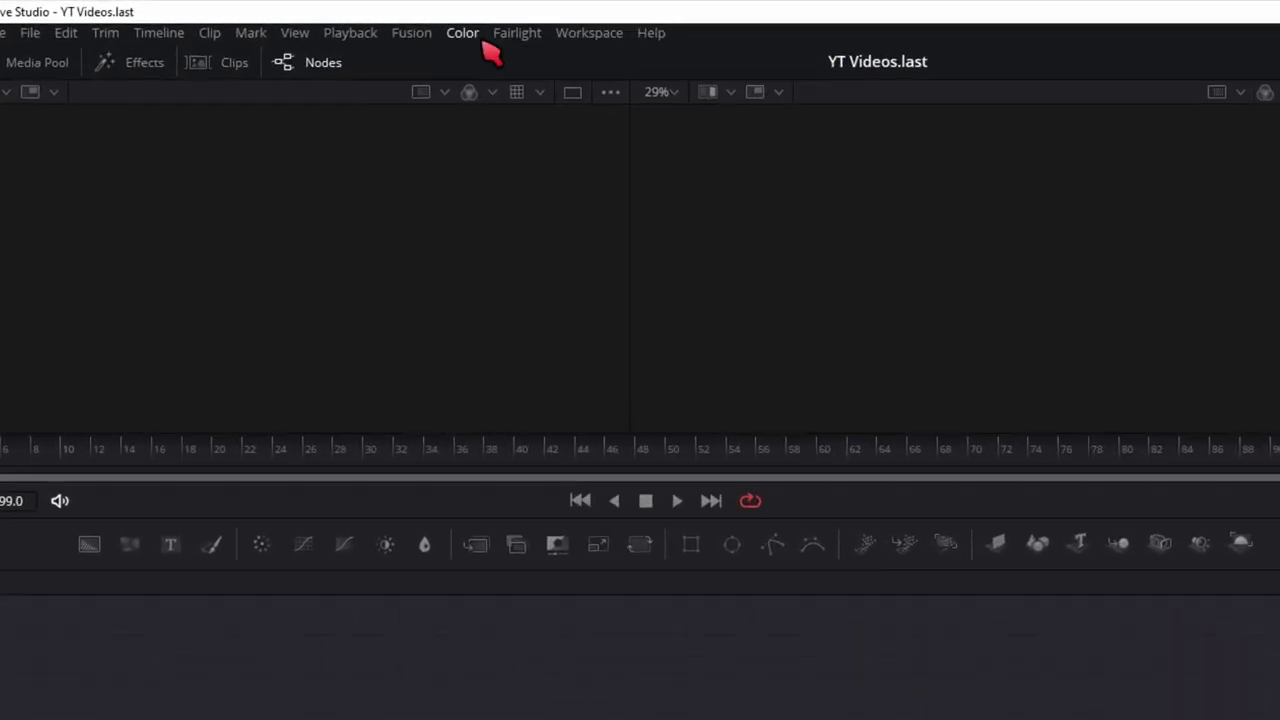
Import Ornament Title 2.svg from Downloads through Fusion > Import > SVG.
click(423, 36)
mouse_move(454, 148)
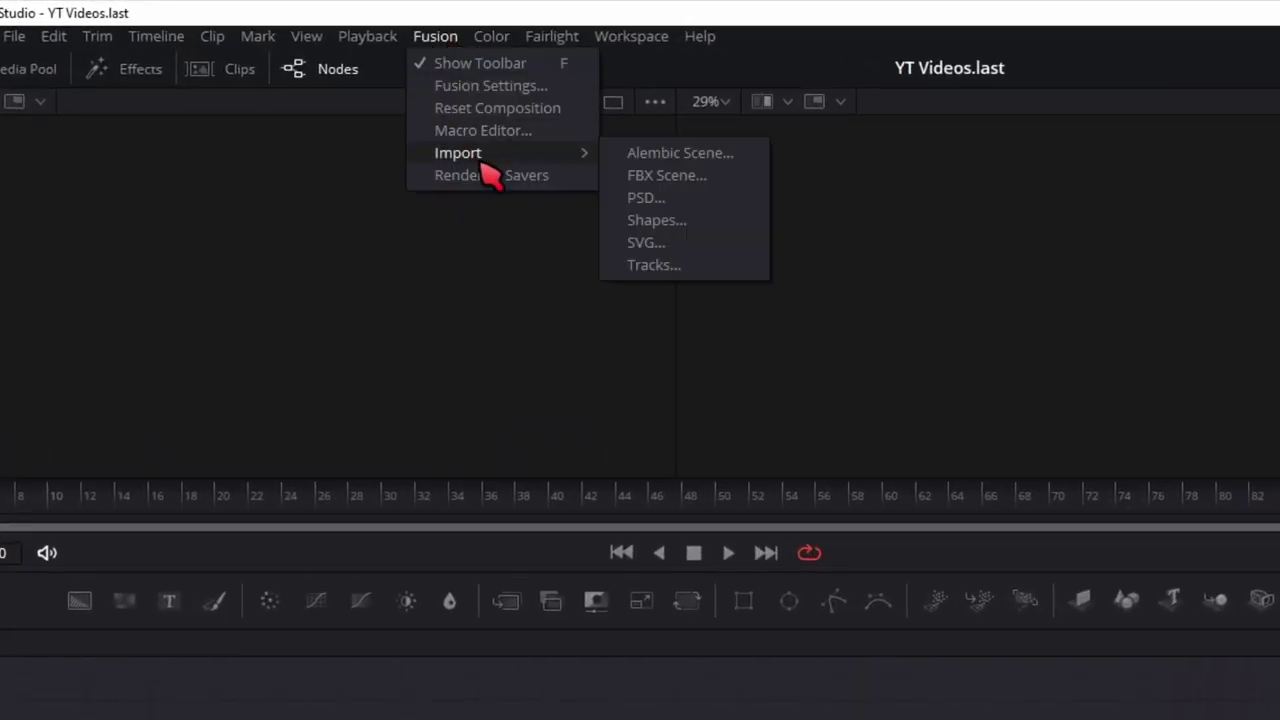
click(705, 242)
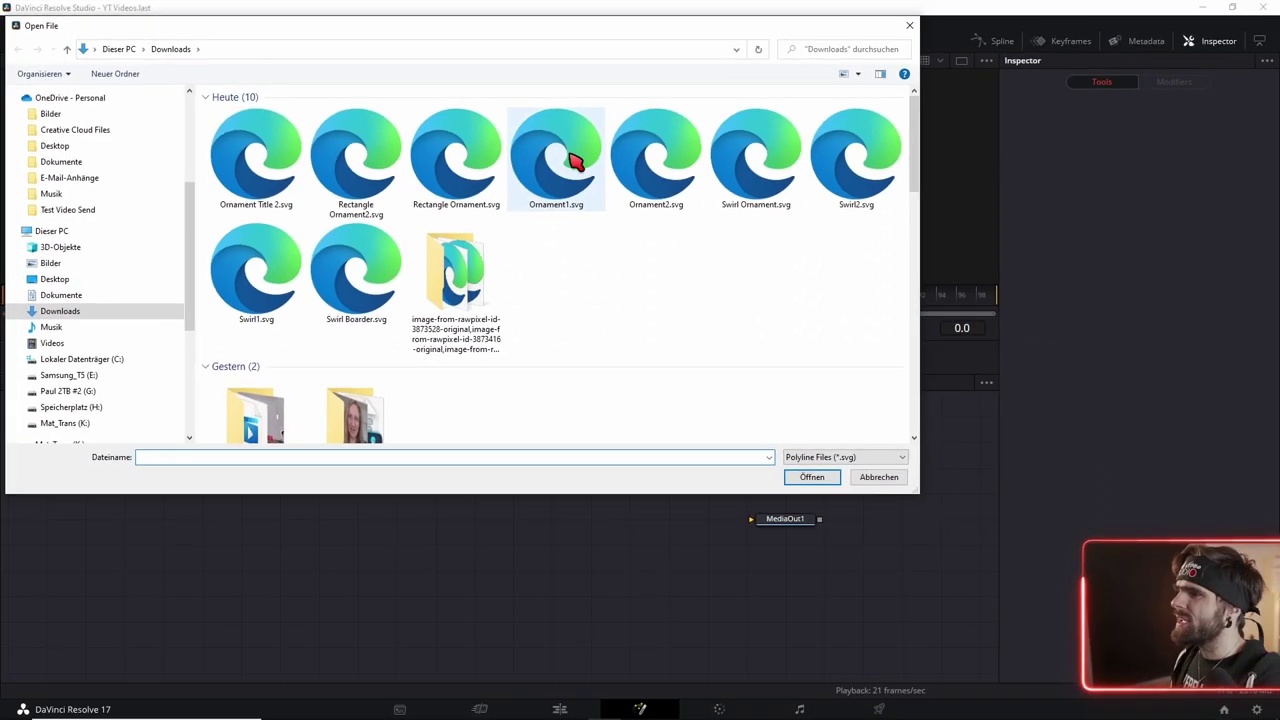
click(258, 190)
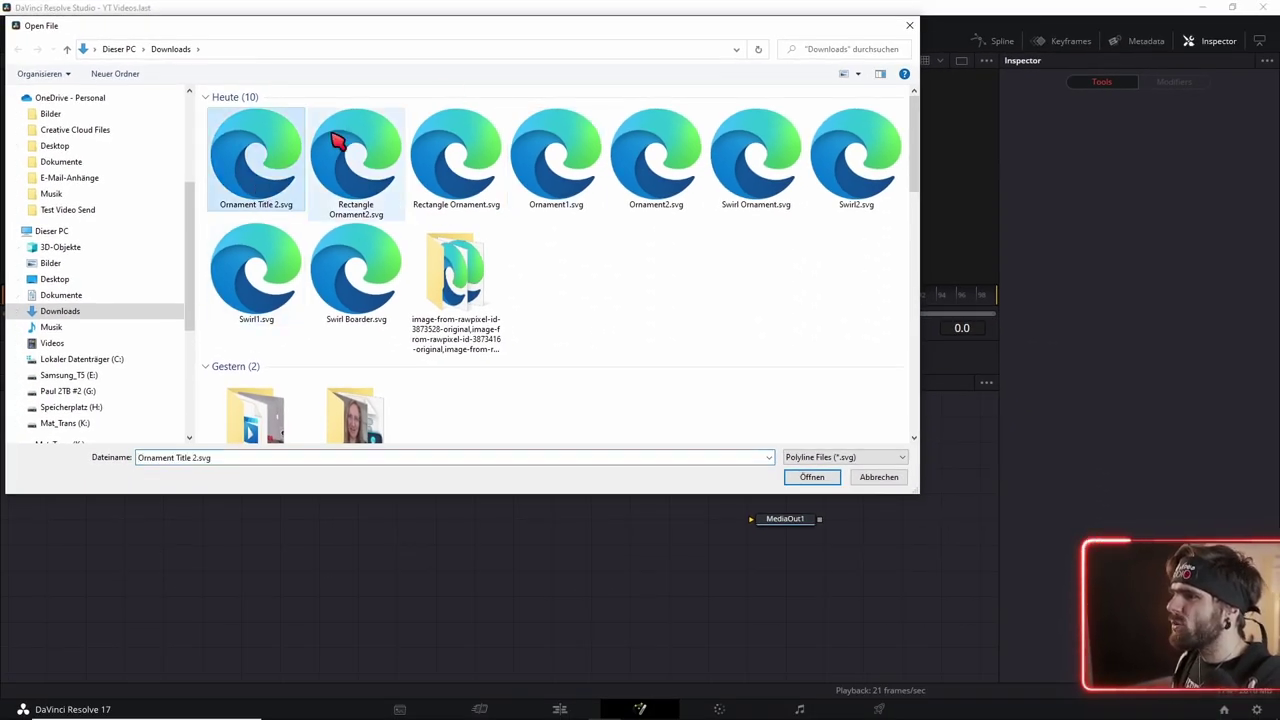
click(812, 478)
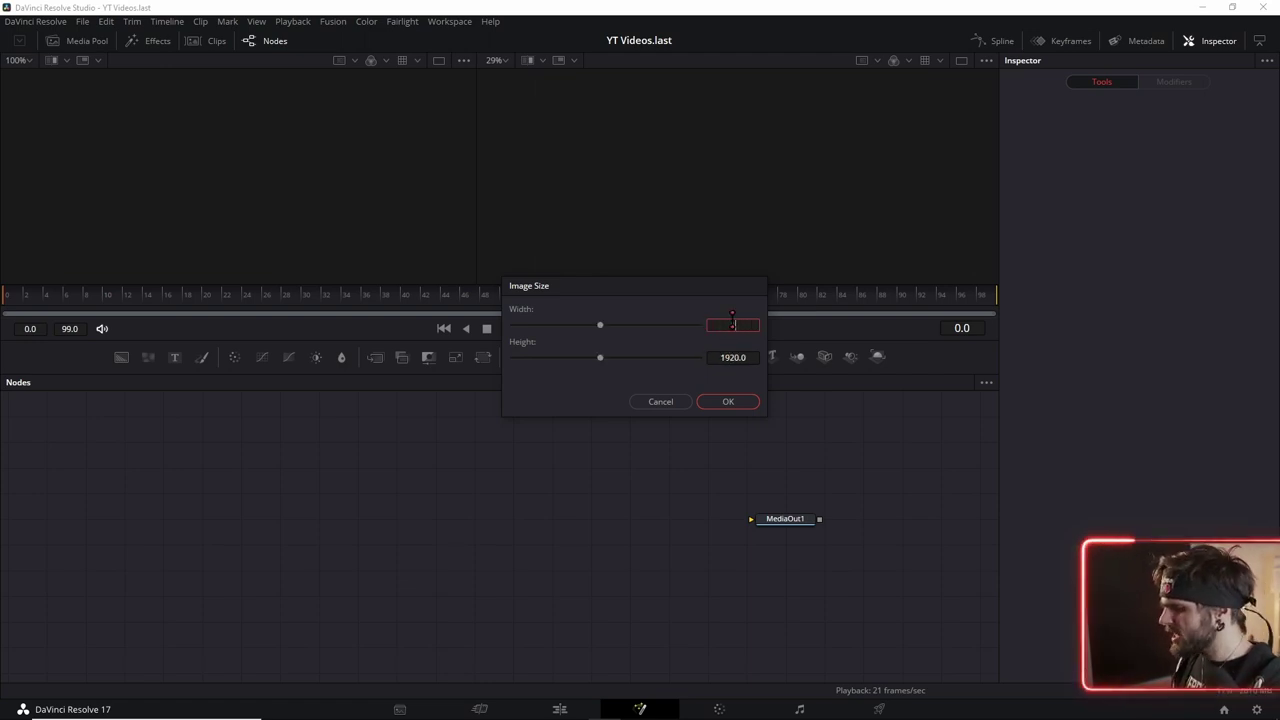
text(1080)
Accept the 1920.0 image size and move the OrnamentTitle2 node to the left.
key(Return)
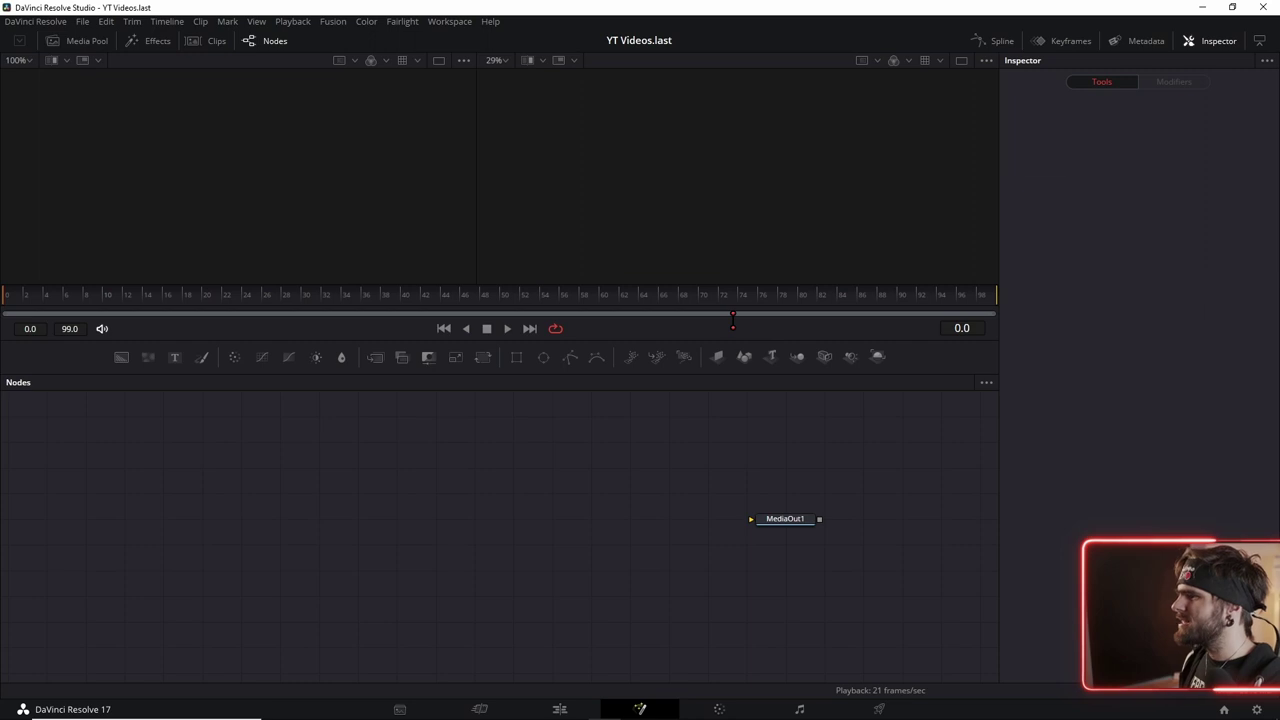
drag(509, 513, 431, 512)
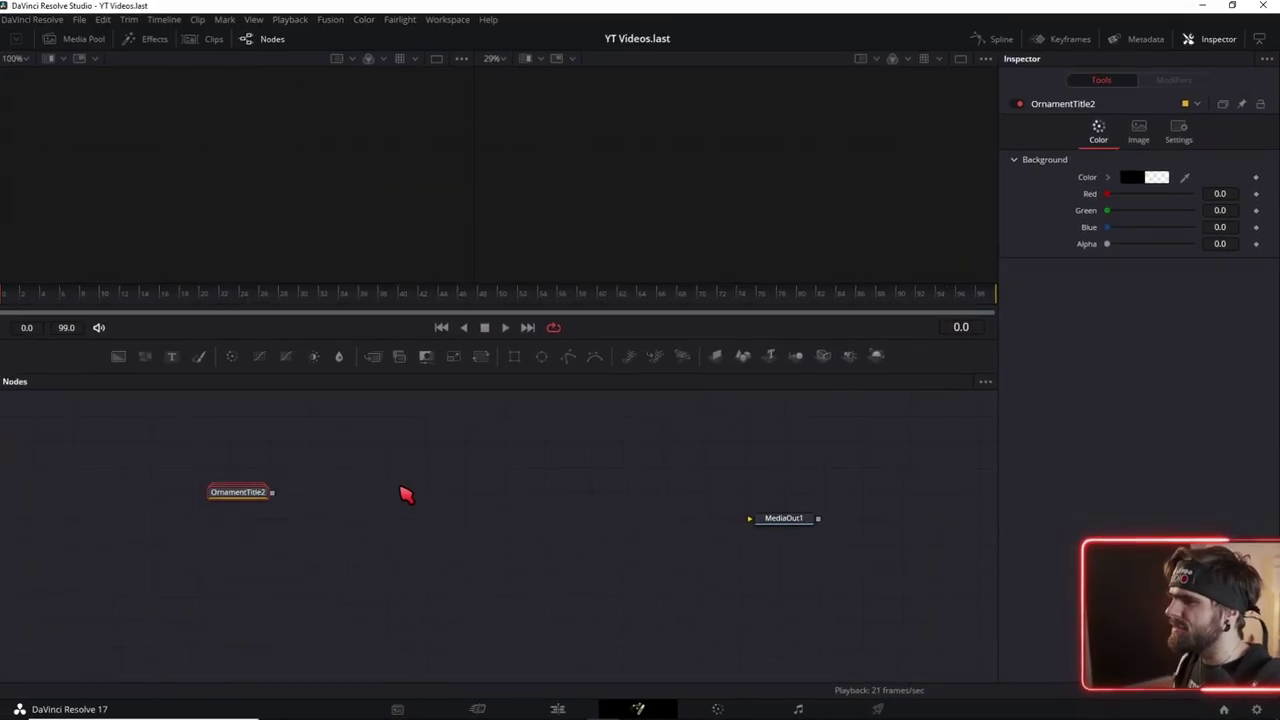
Expand the OrnamentTitle2 group near MediaOut1 and space out its path nodes.
drag(168, 584, 423, 587)
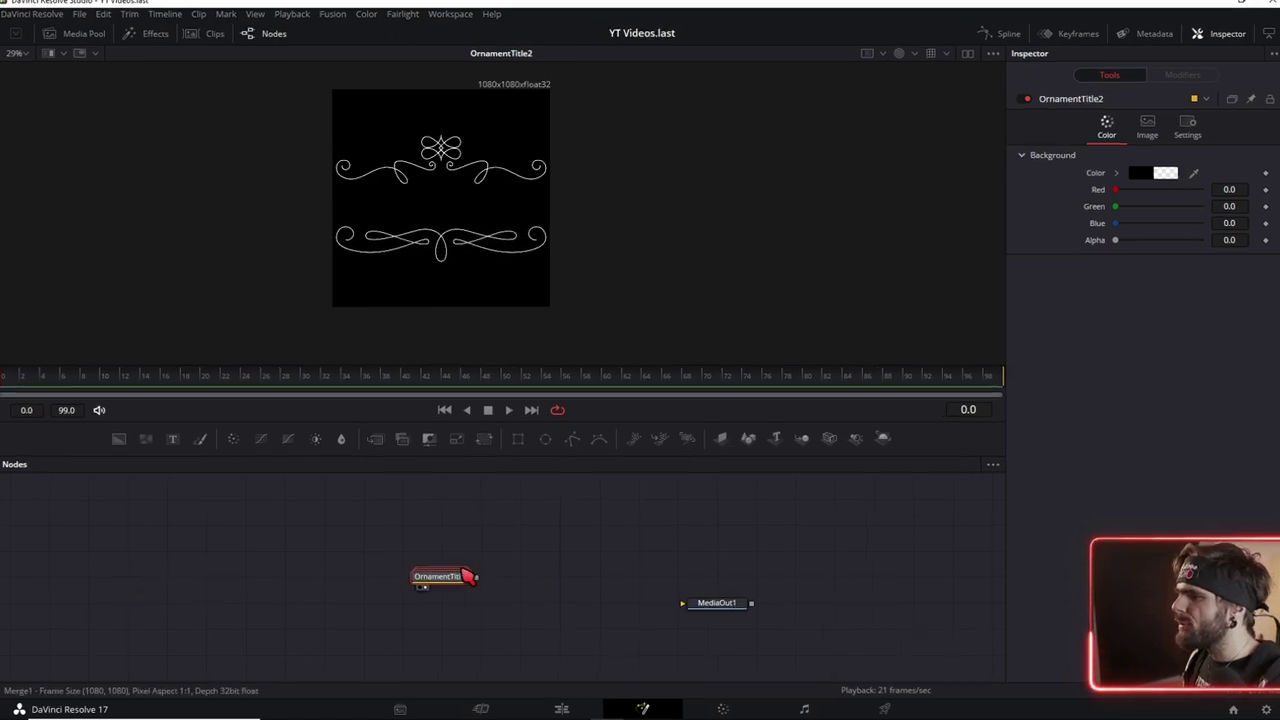
click(462, 494)
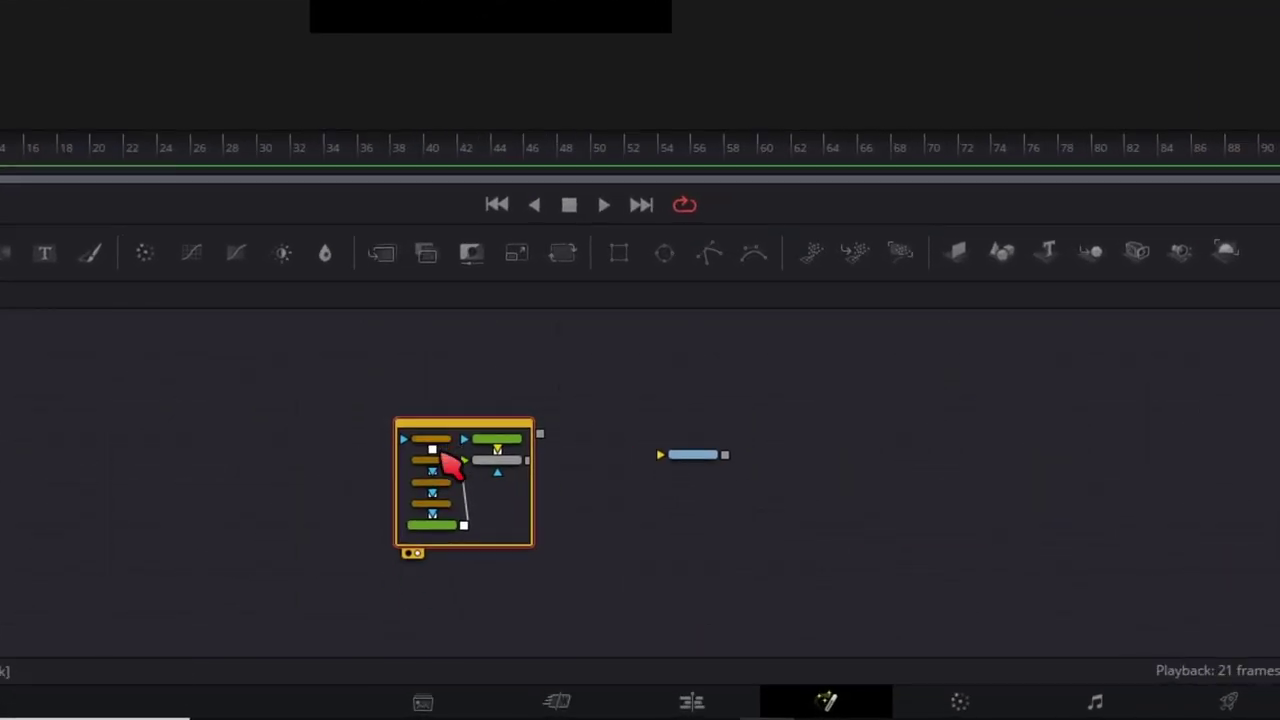
click(450, 438)
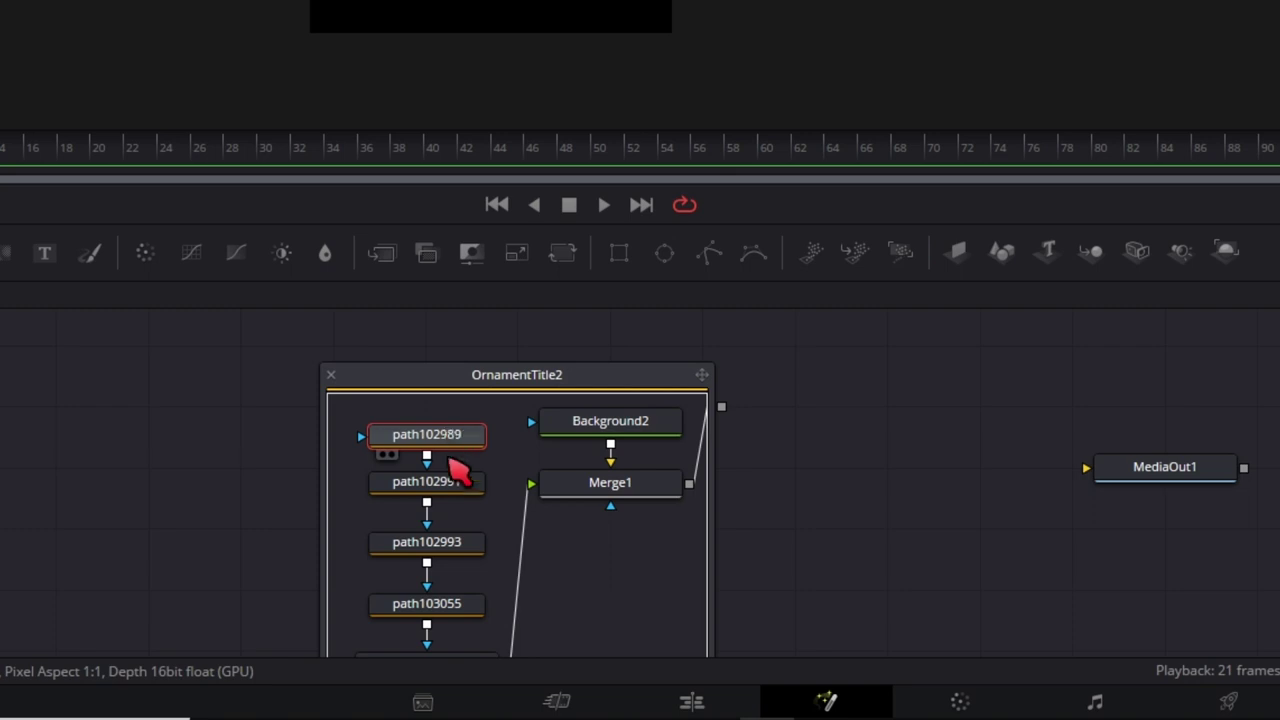
click(449, 484)
drag(455, 543, 455, 558)
drag(443, 605, 443, 620)
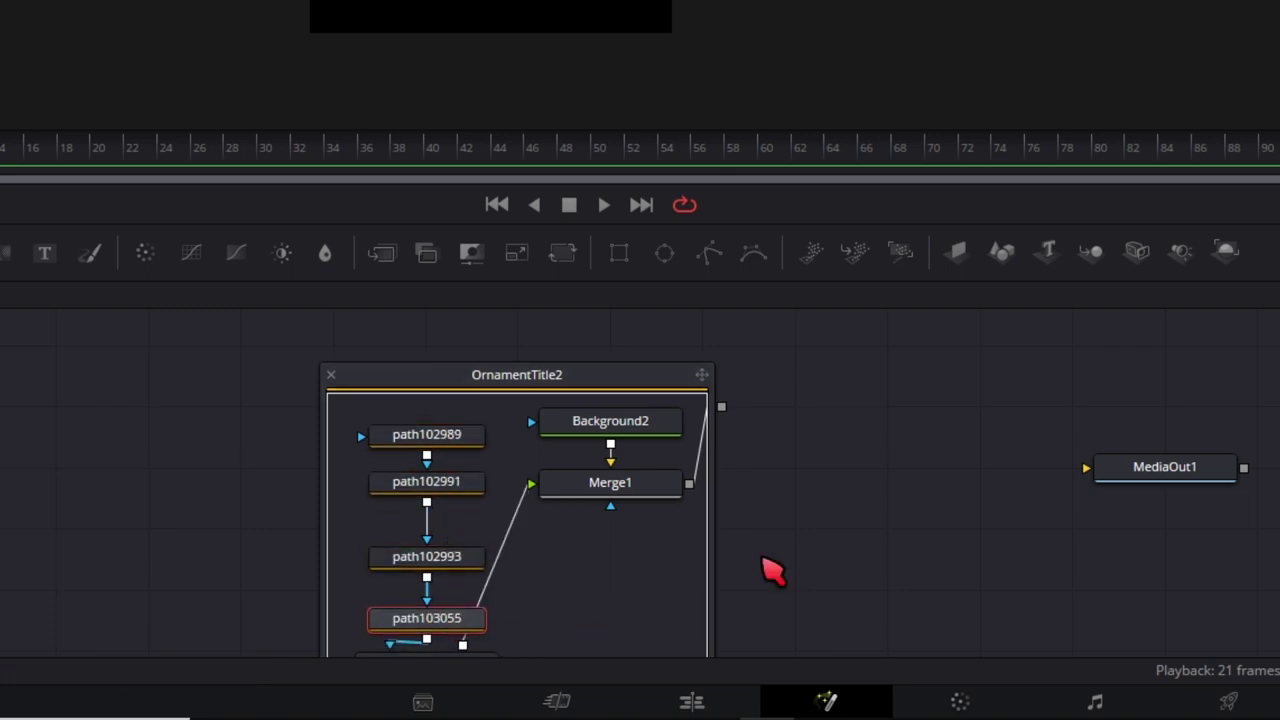
Ungroup OrnamentTitle2 and delete its Background2 and Merge1 nodes.
right_click(399, 385)
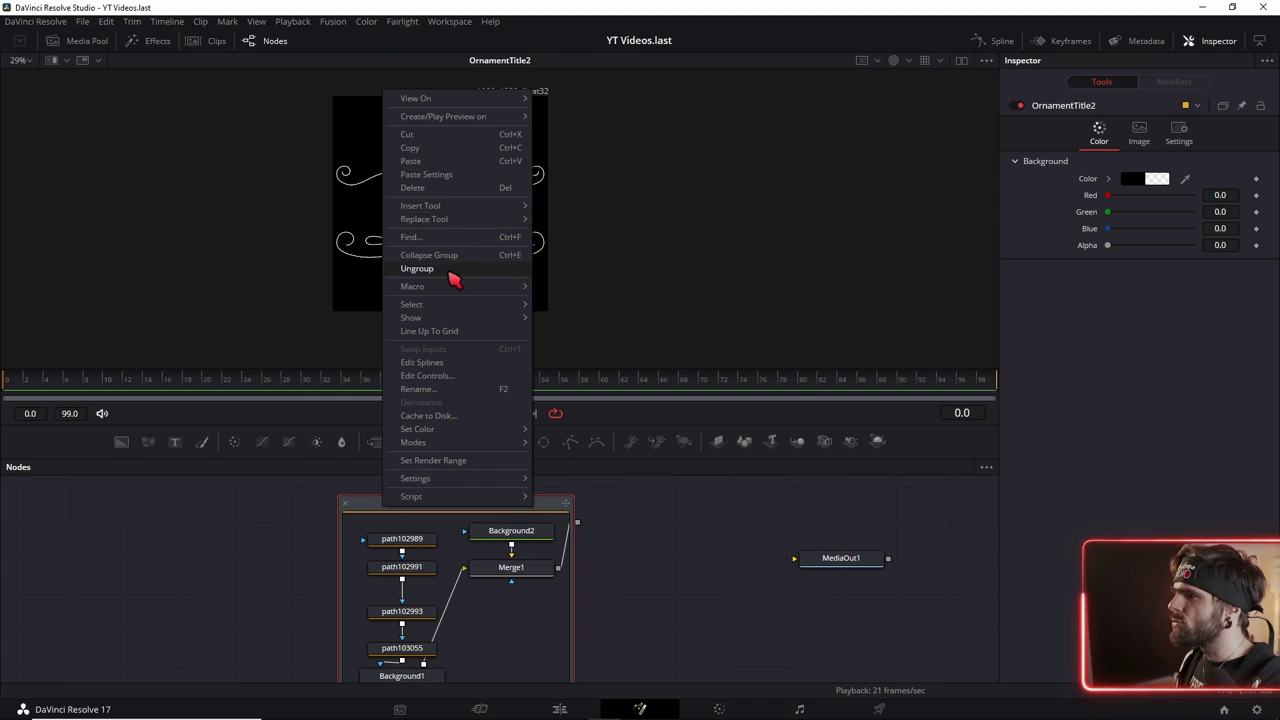
click(445, 268)
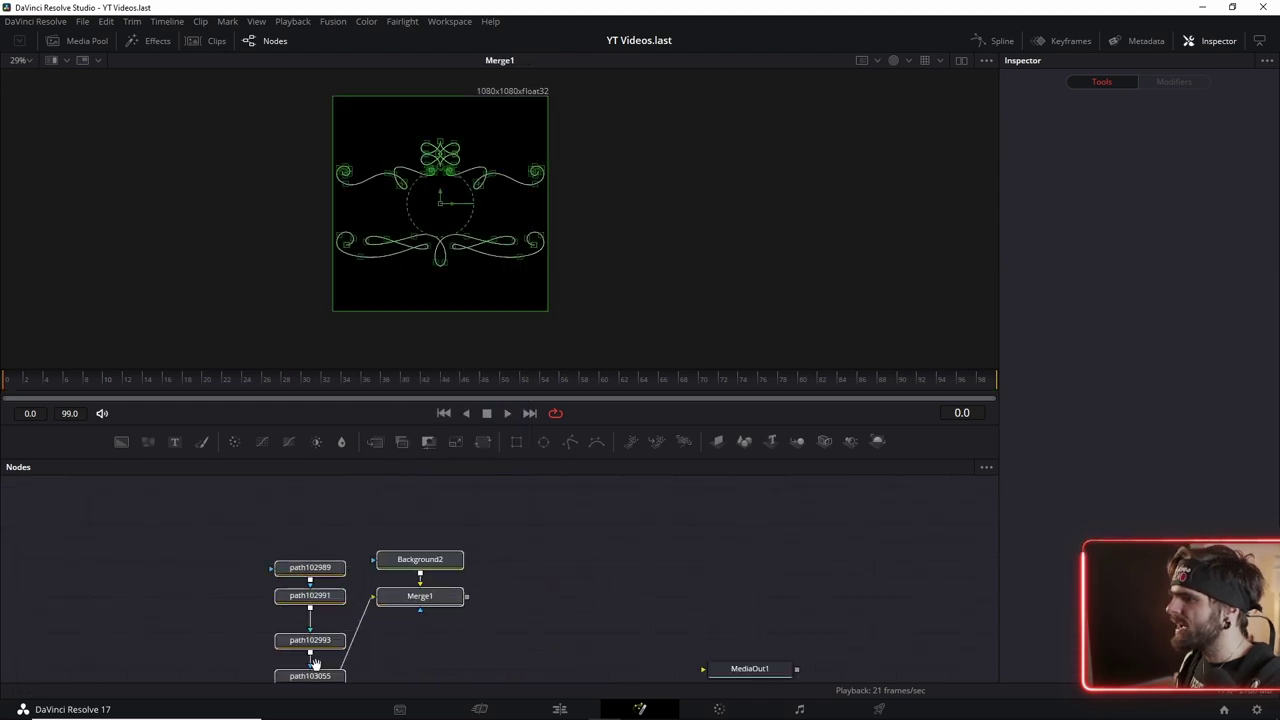
ctrl+scroll(437, 538, up, 3)
drag(590, 506, 418, 551)
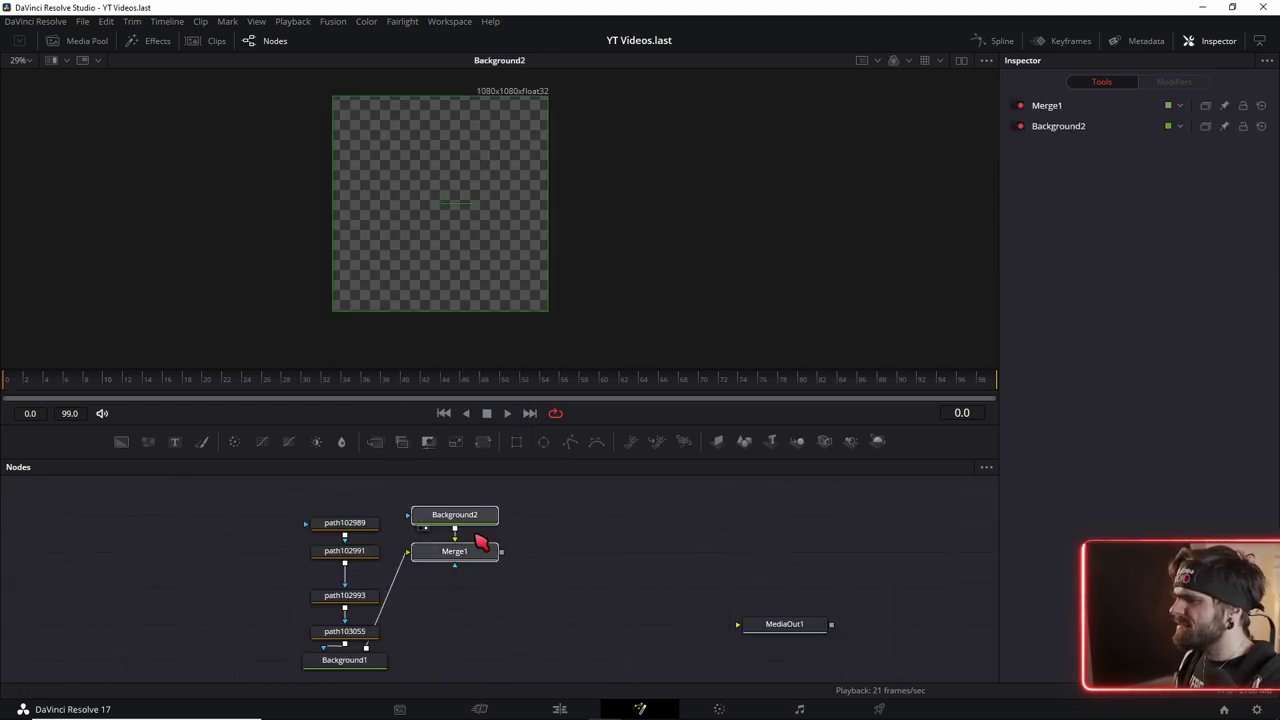
key(Delete)
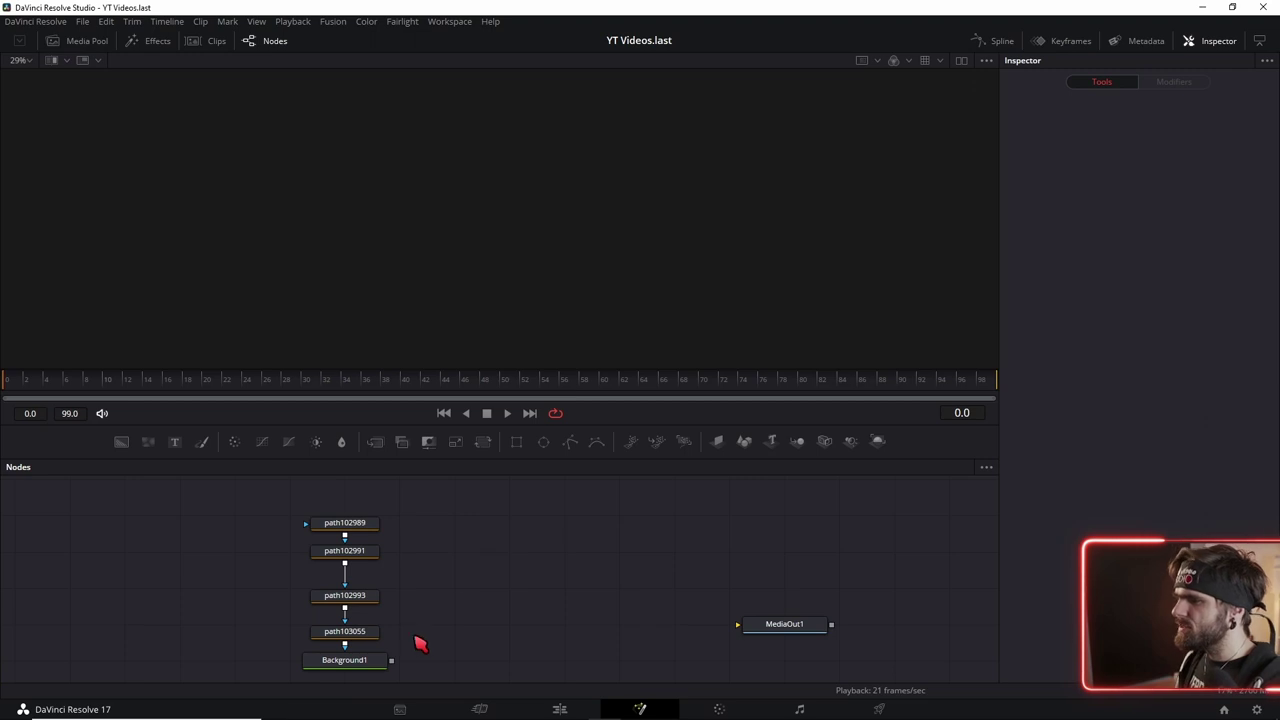
Show Background1 in the viewer to display the rendered ornament.
drag(420, 643, 471, 574)
click(408, 608)
key(1)
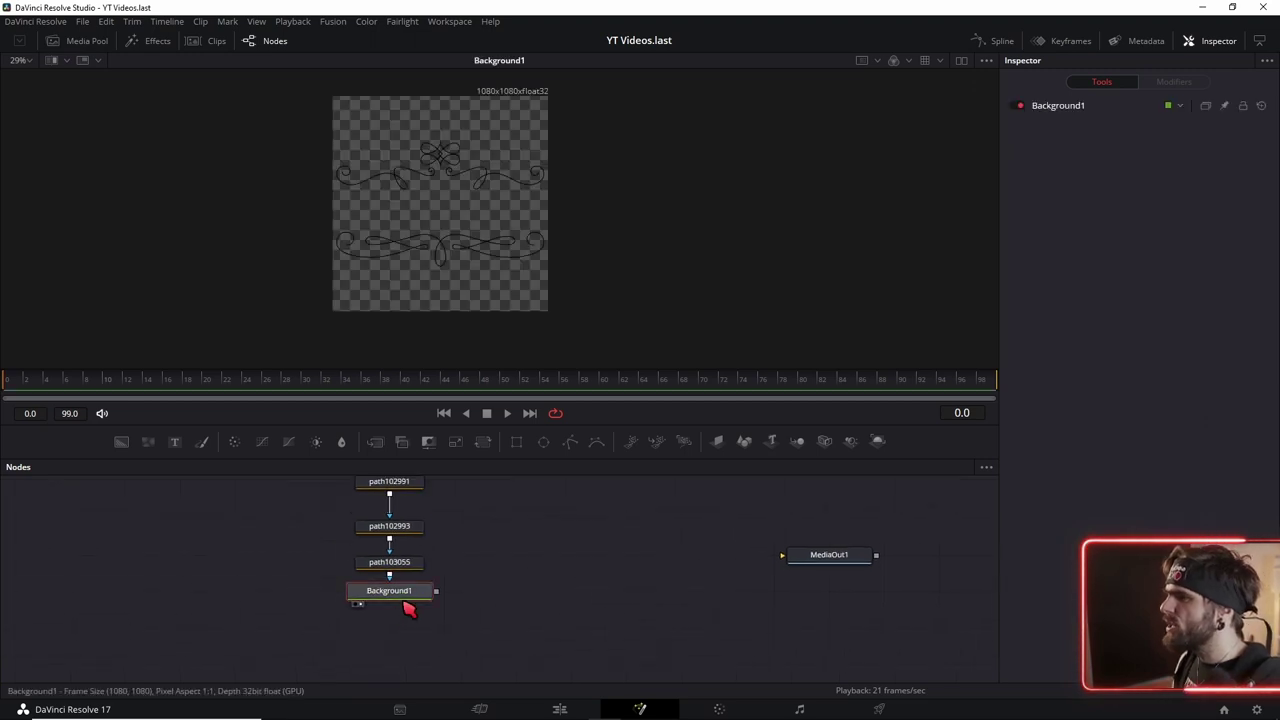
ctrl+scroll(366, 154, up, 1)
ctrl+scroll(409, 543, down, 2)
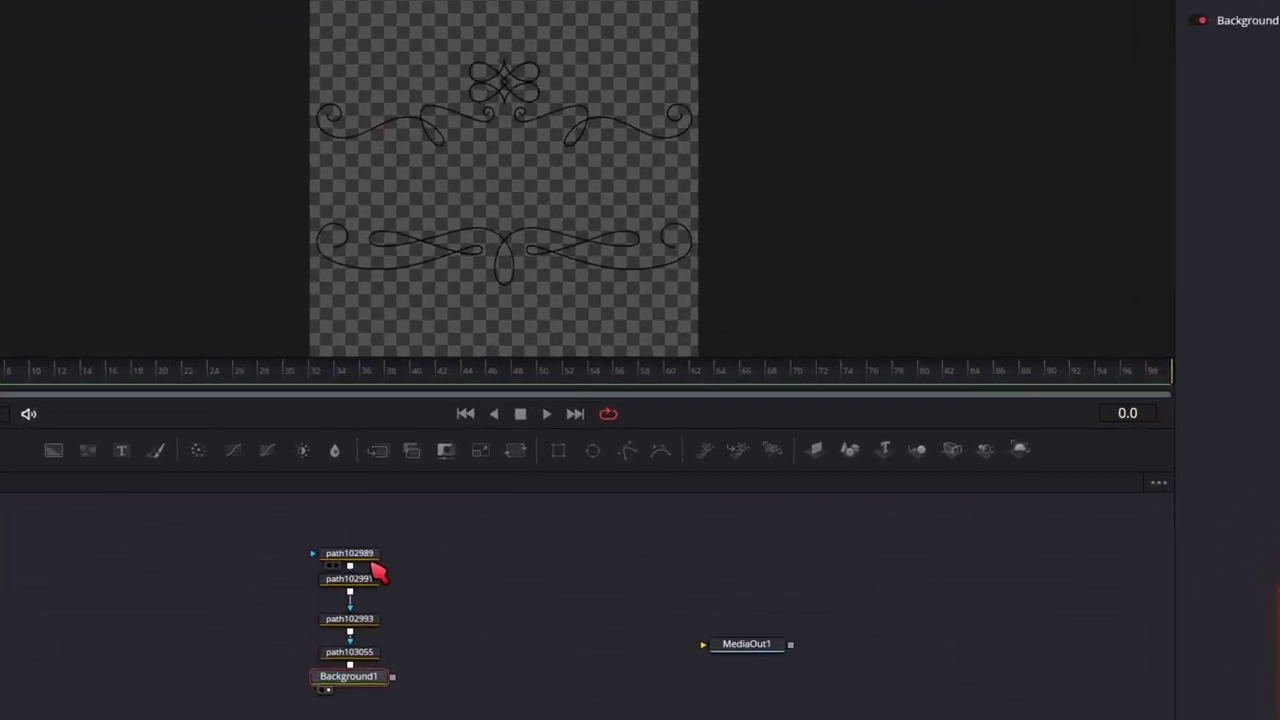
Check each path node's swirl in turn, ending with path102989 selected.
click(368, 519)
click(356, 590)
click(370, 635)
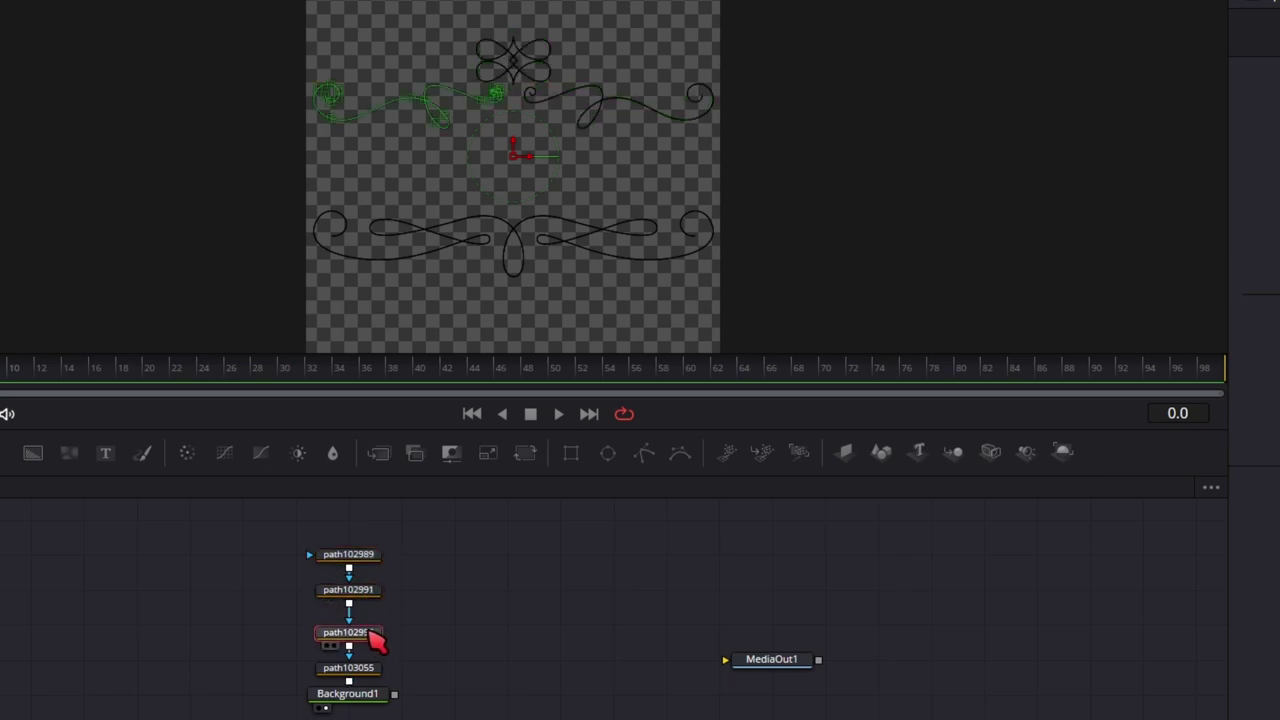
click(368, 669)
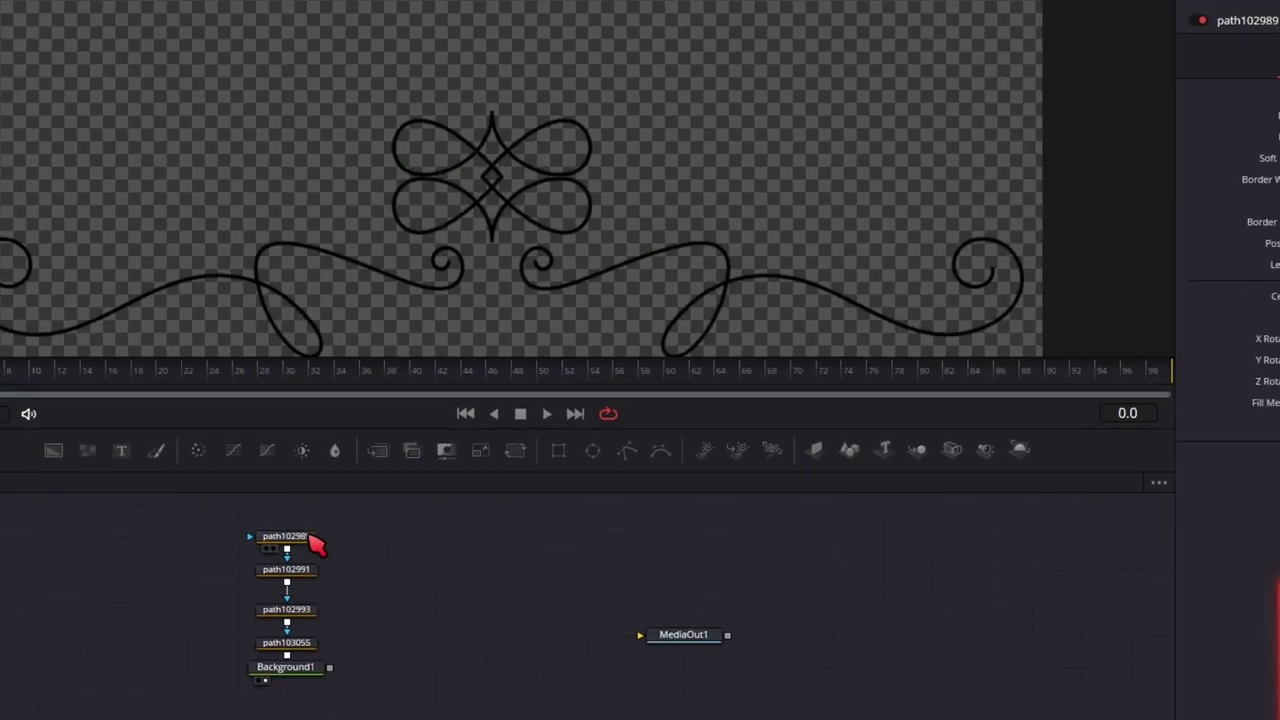
click(372, 556)
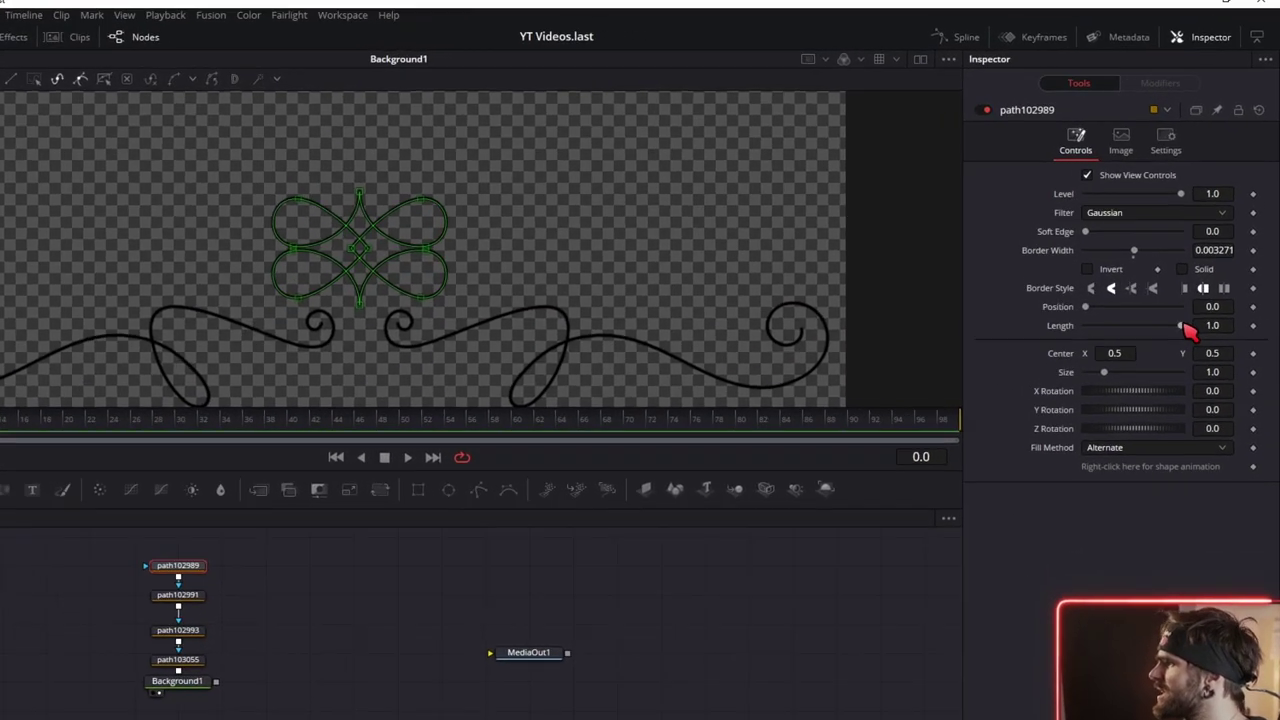
Give path102989 a Position of 0.75 while keeping Length at 1.0.
drag(1178, 297, 1193, 298)
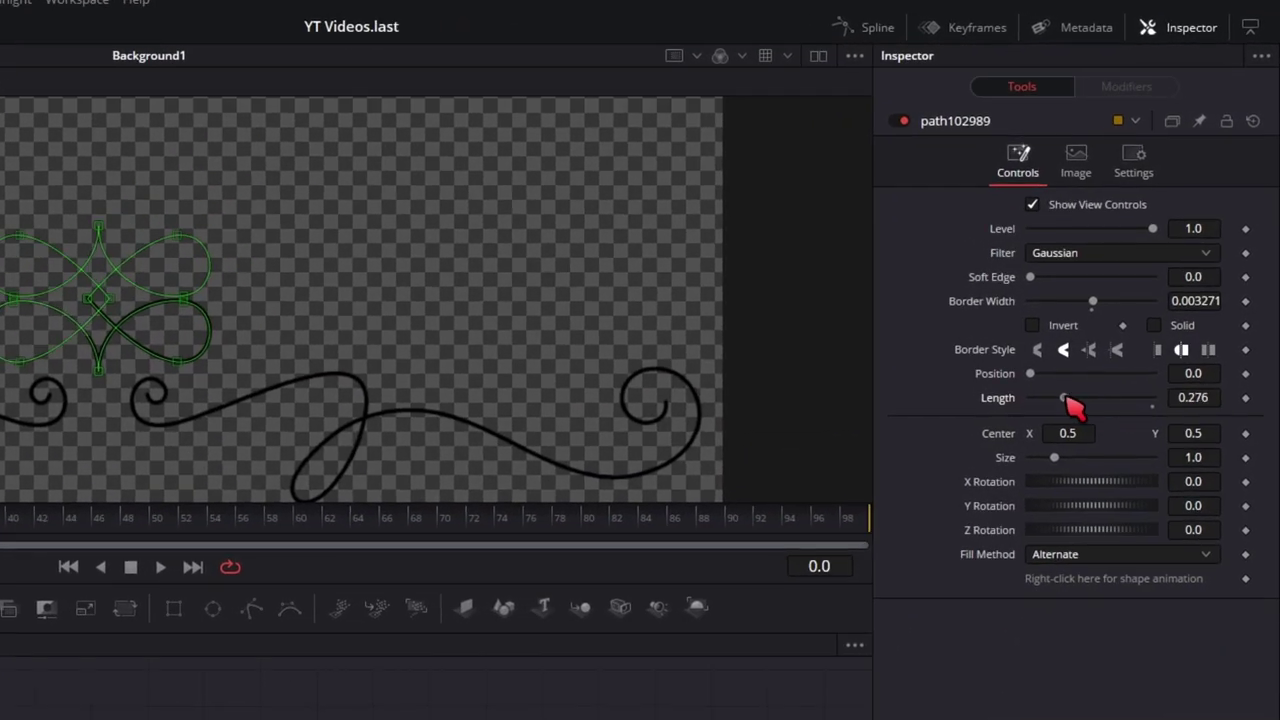
mouse_move(1163, 412)
mouse_down()
mouse_move(1160, 398)
mouse_move(1064, 400)
mouse_up()
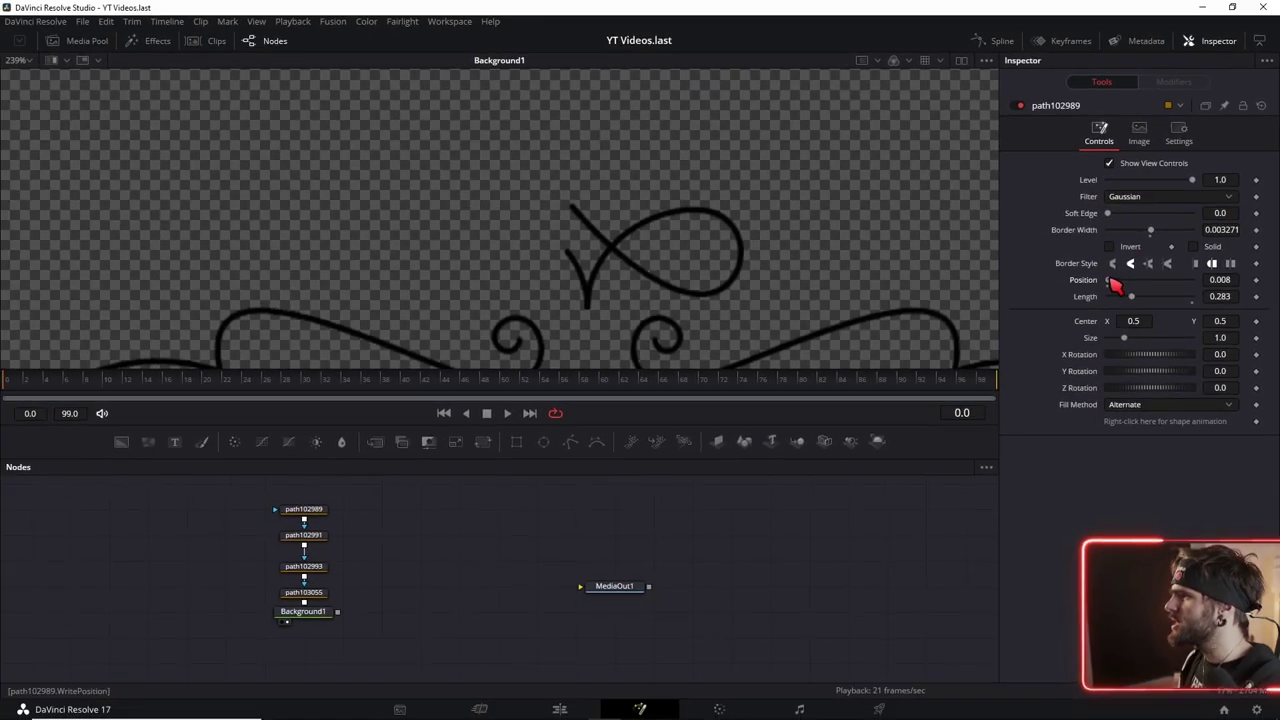
drag(1108, 281, 1176, 286)
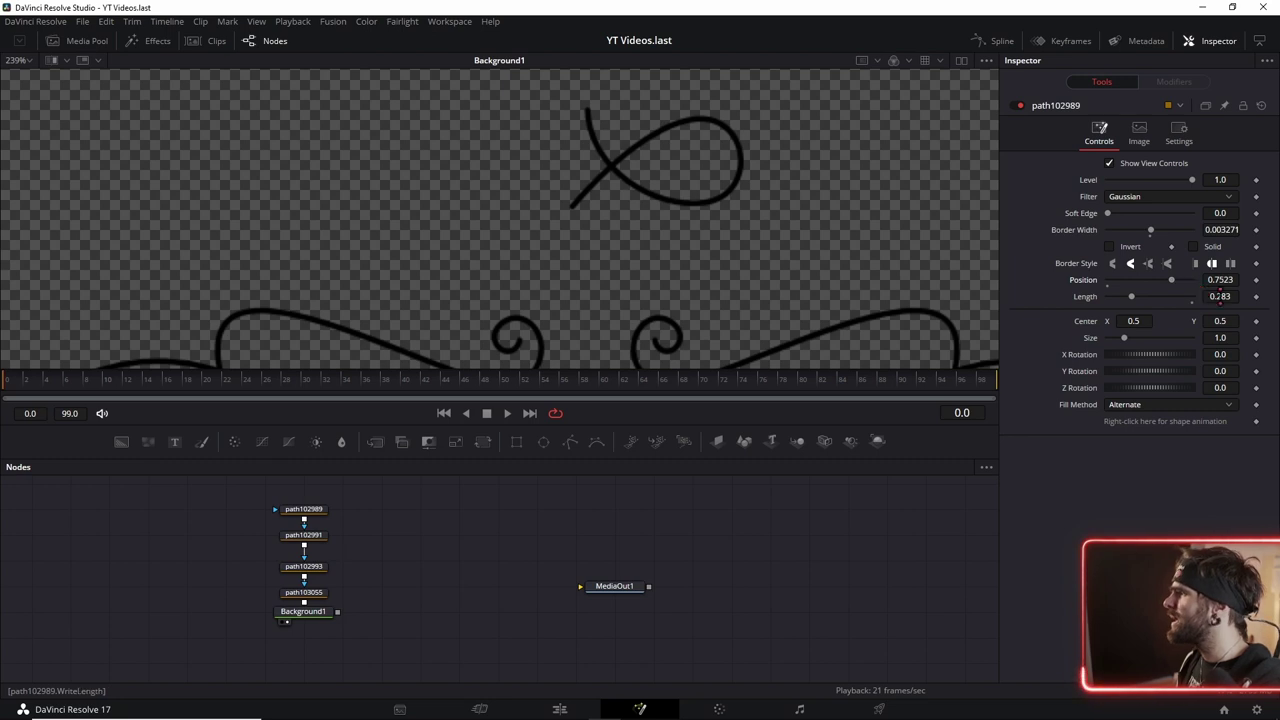
key(Tab)
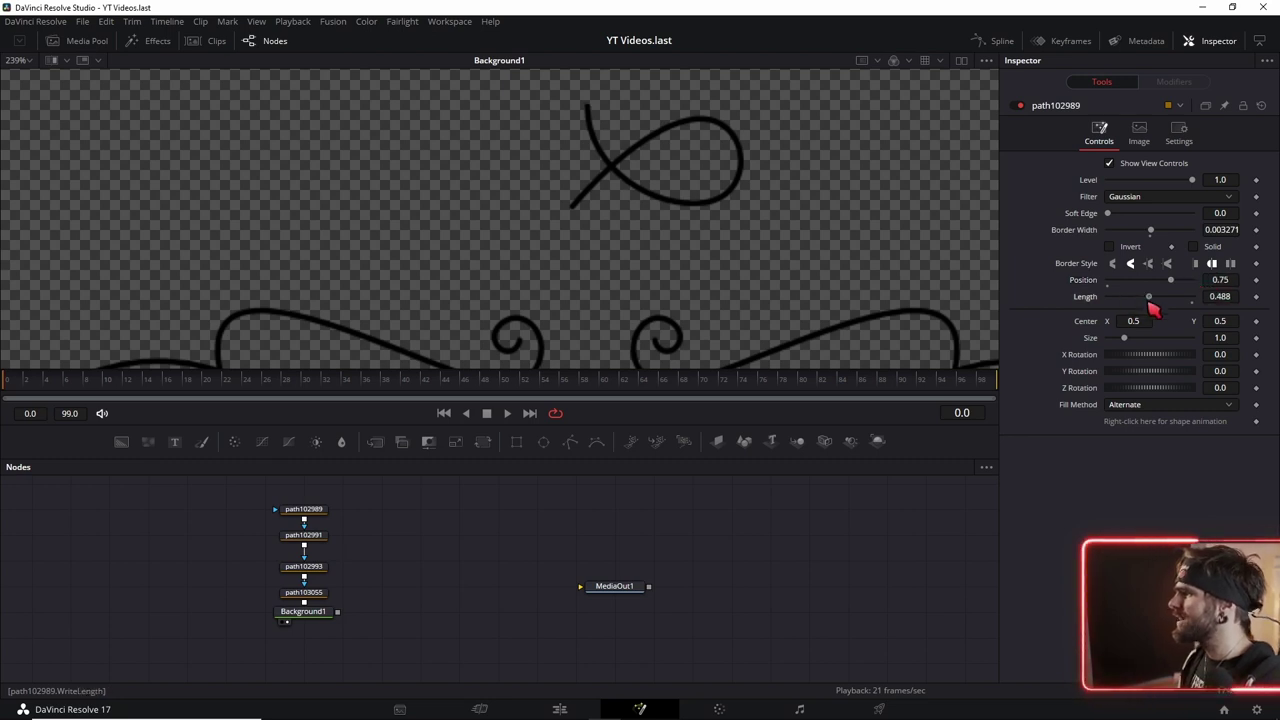
mouse_move(1197, 307)
mouse_down()
mouse_move(1143, 309)
mouse_move(1224, 313)
mouse_up()
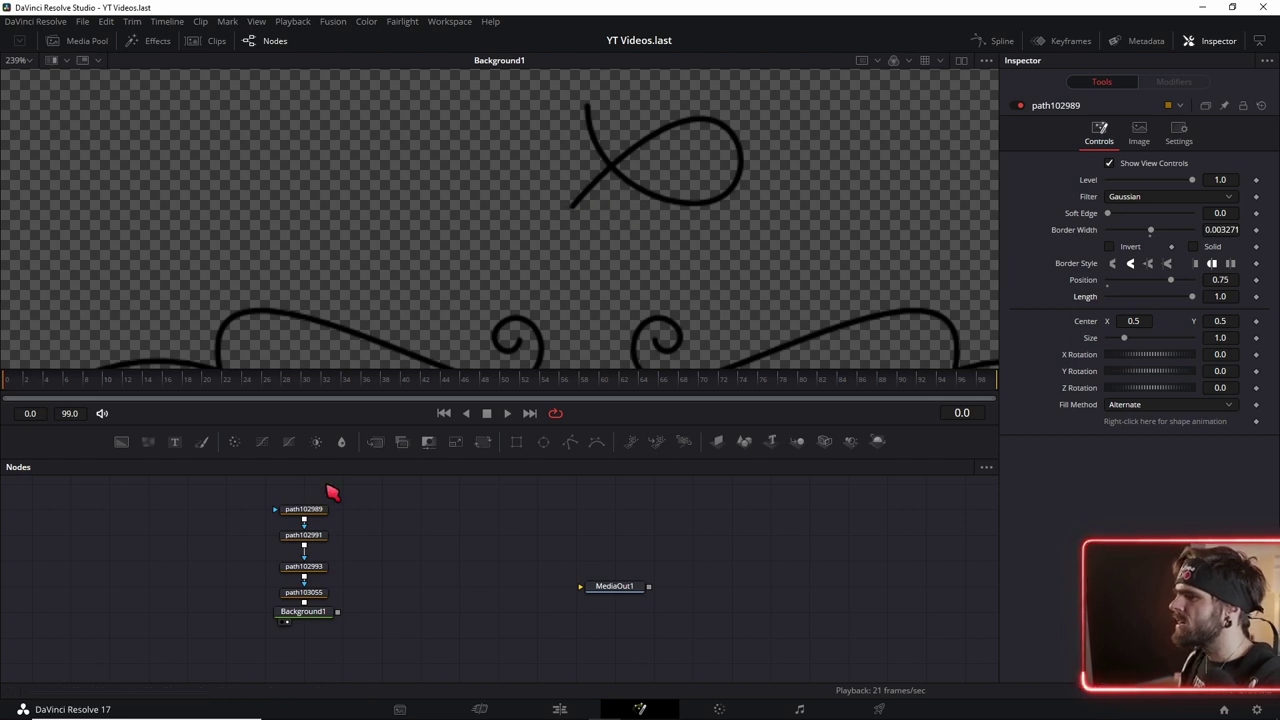
Zoom to path102989's open end point, select it and close the polyline.
click(303, 517)
scroll(580, 222, up, 5)
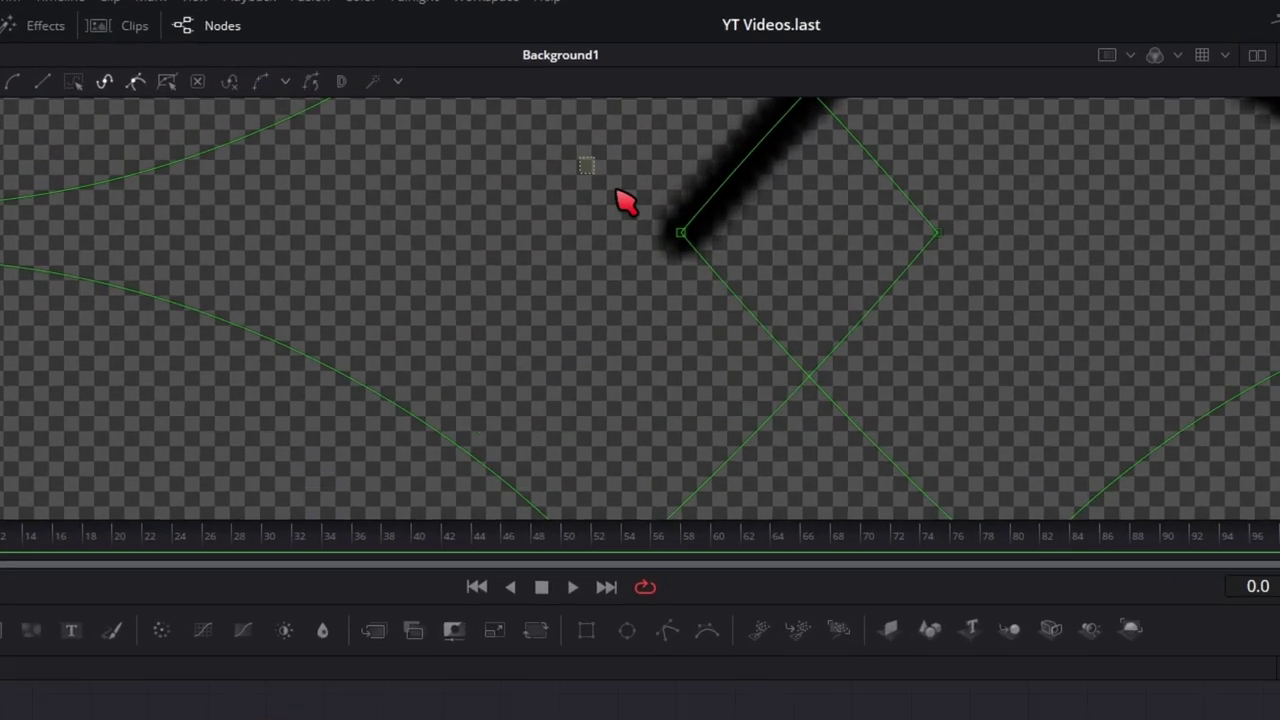
scroll(812, 356, up, 2)
scroll(800, 312, down, 1)
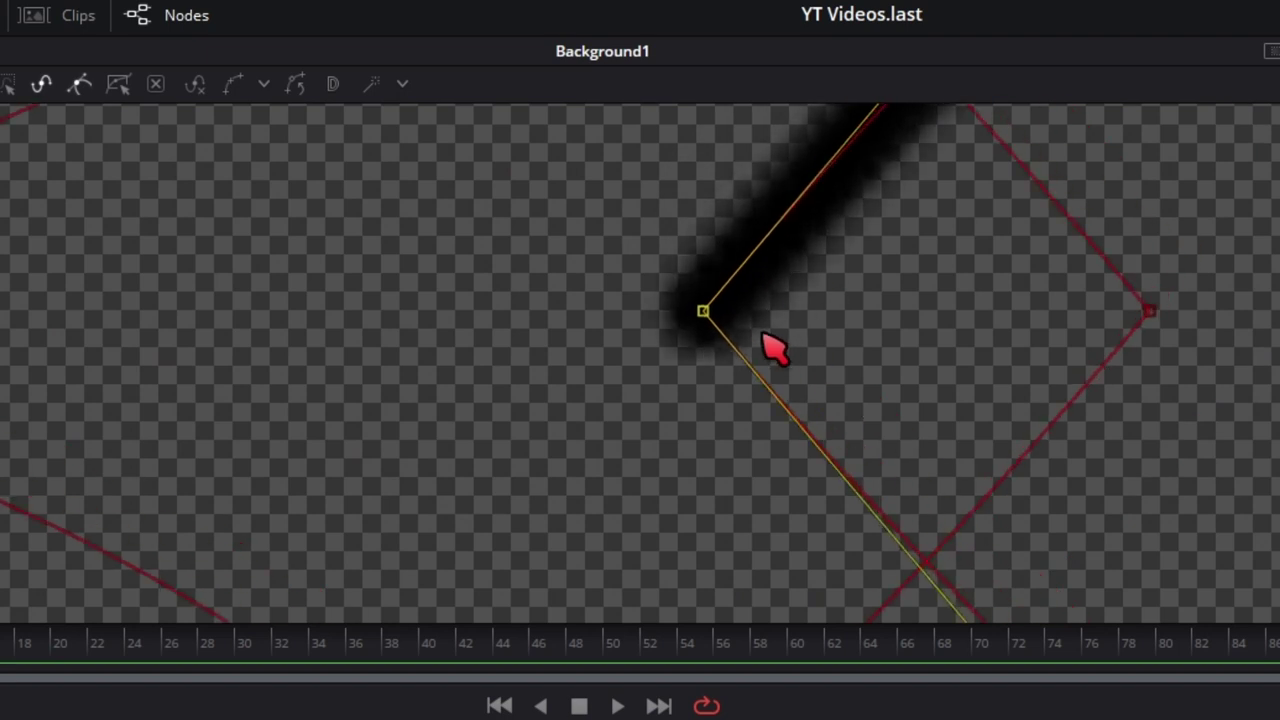
scroll(795, 332, down, 3)
drag(793, 330, 742, 334)
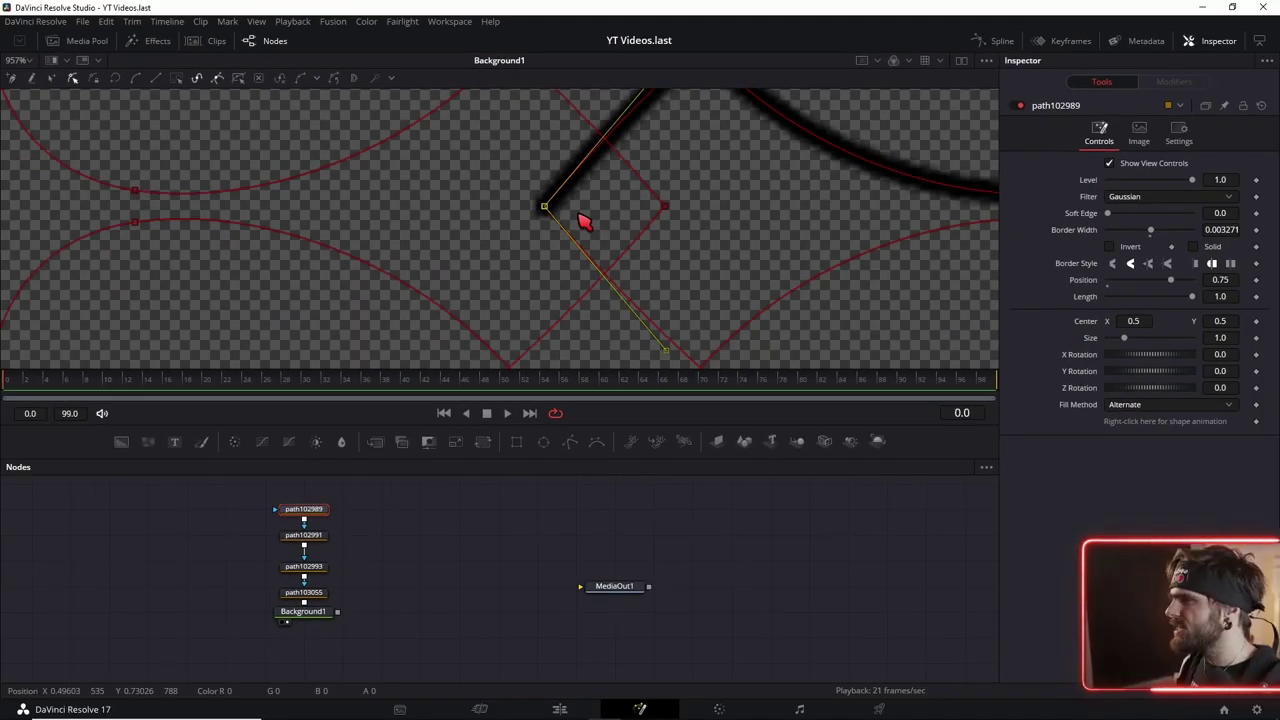
drag(481, 179, 607, 289)
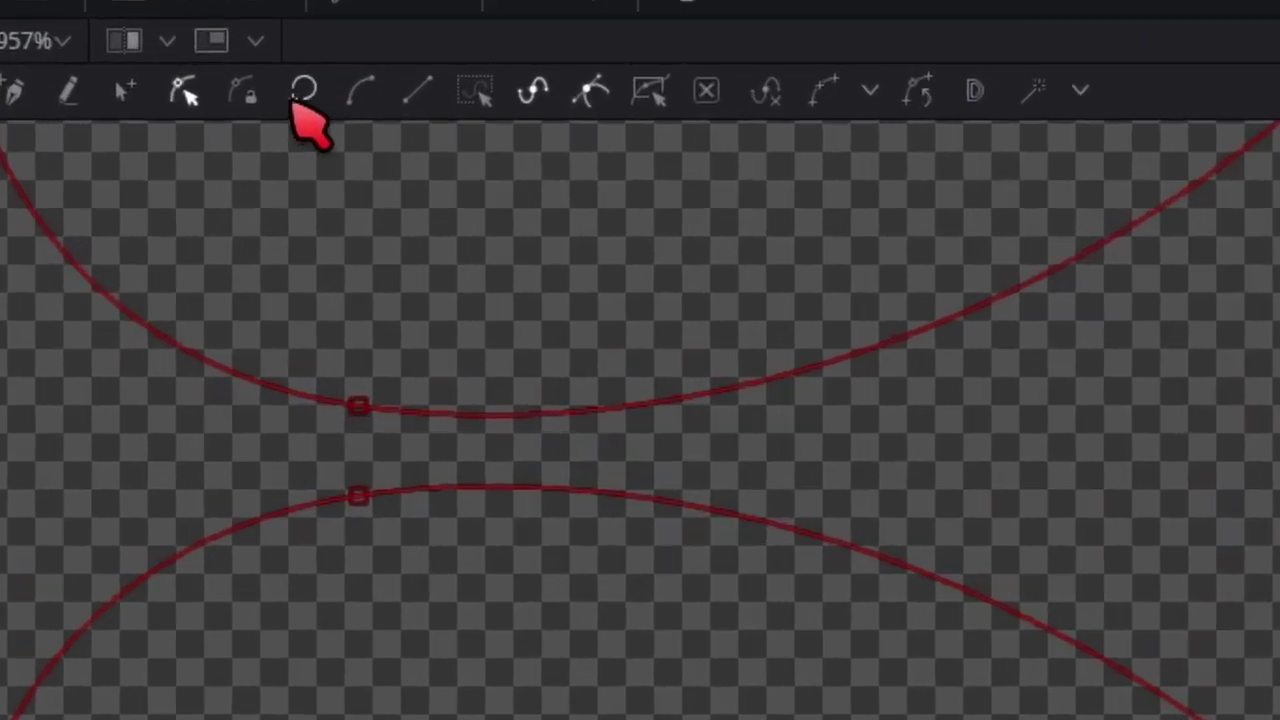
click(302, 92)
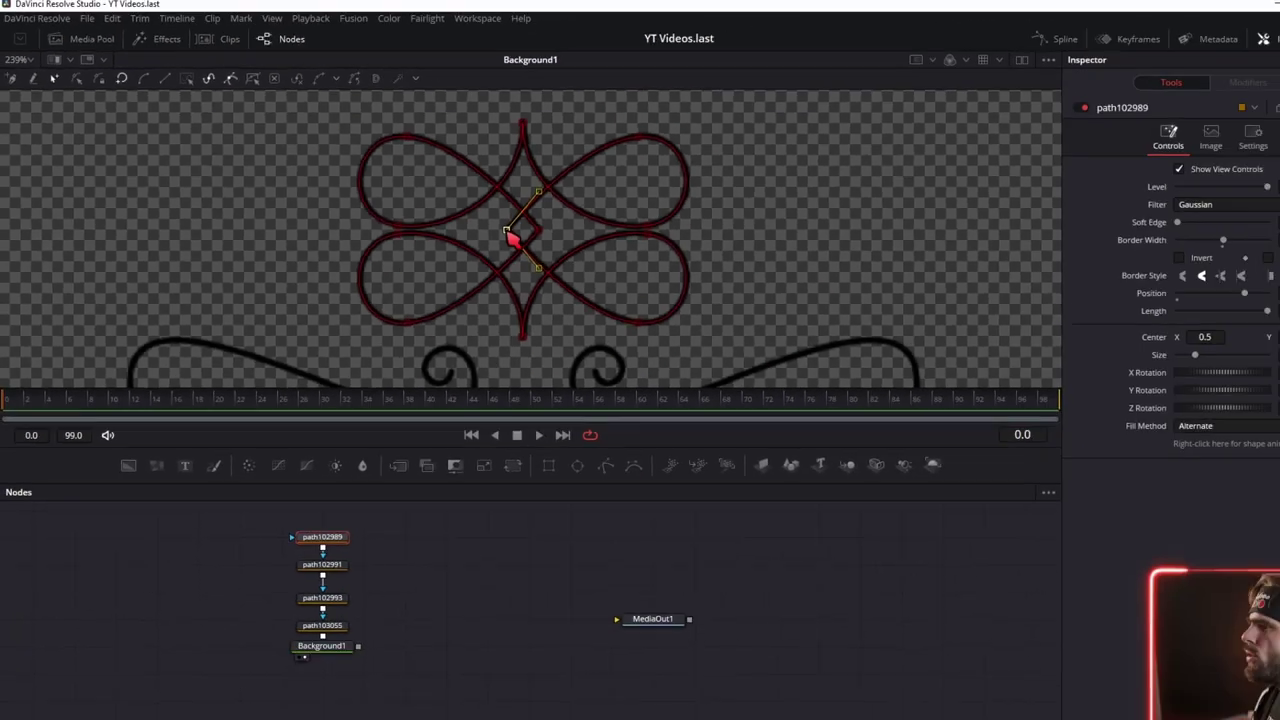
Reselect path102989, set its Position to 0.245 and return its Length to 1.0.
click(393, 532)
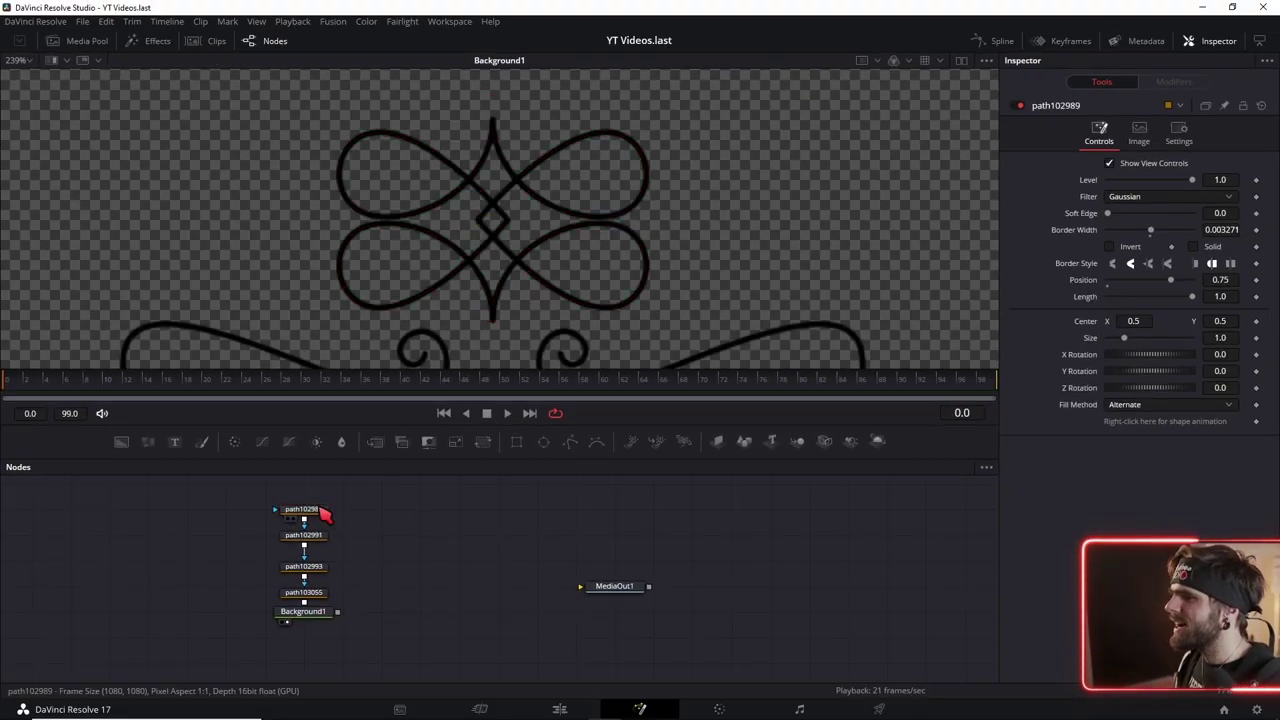
click(321, 509)
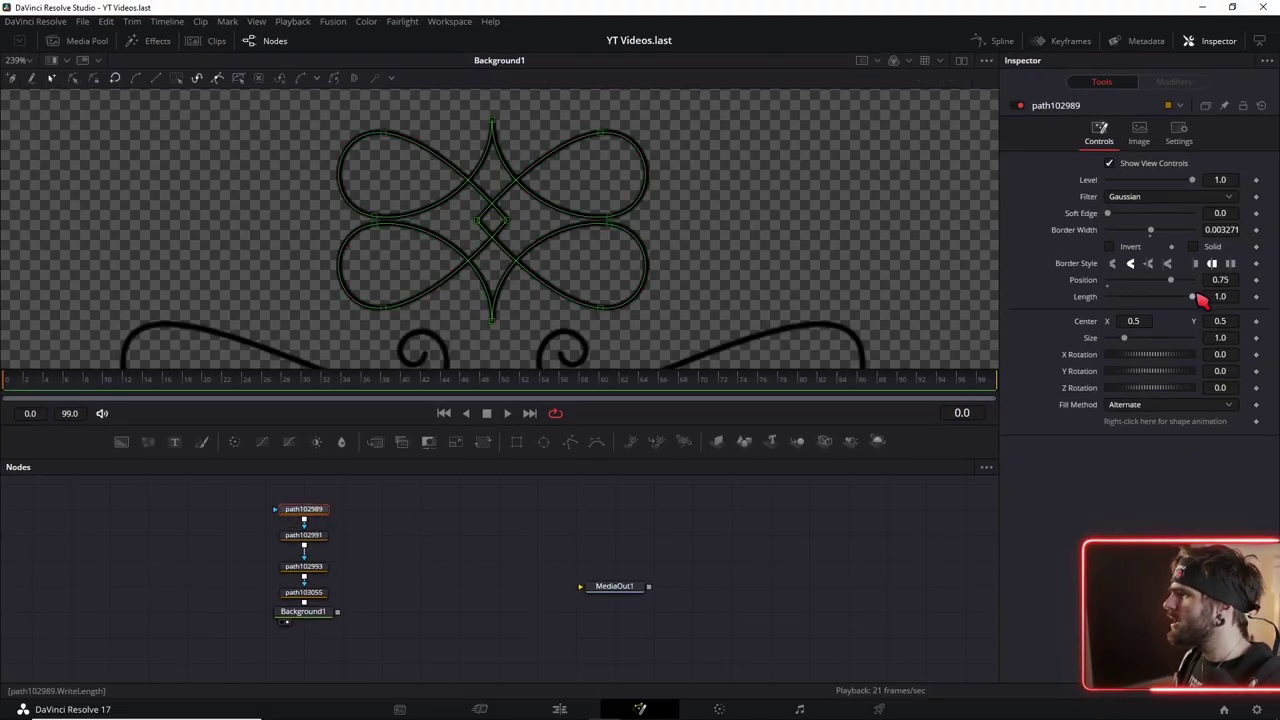
drag(1193, 297, 1140, 296)
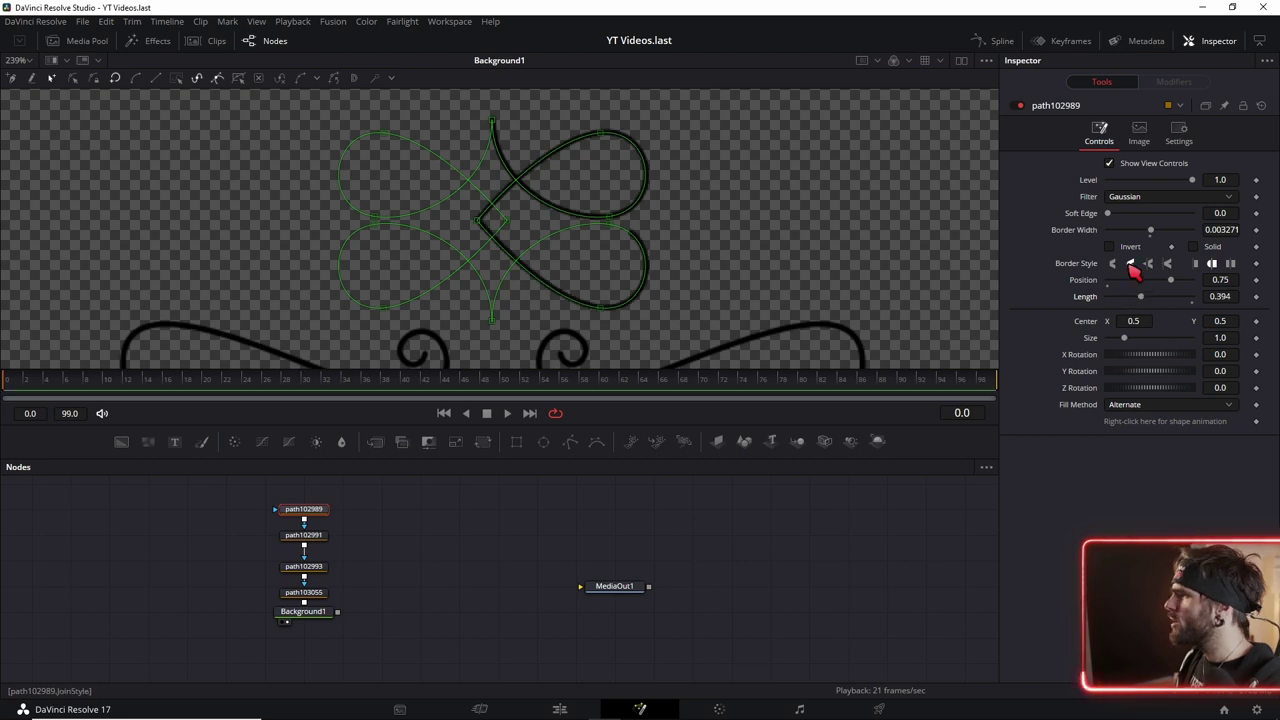
drag(1176, 289, 1116, 281)
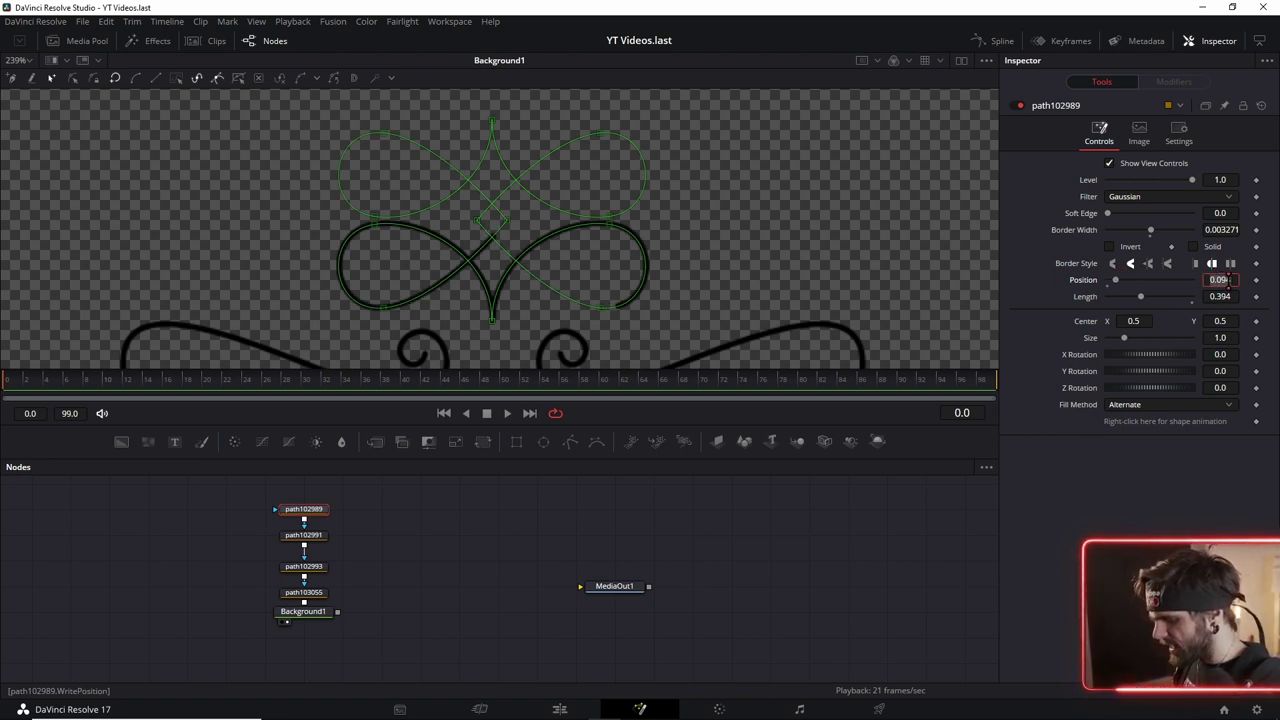
text(45)
key(Tab)
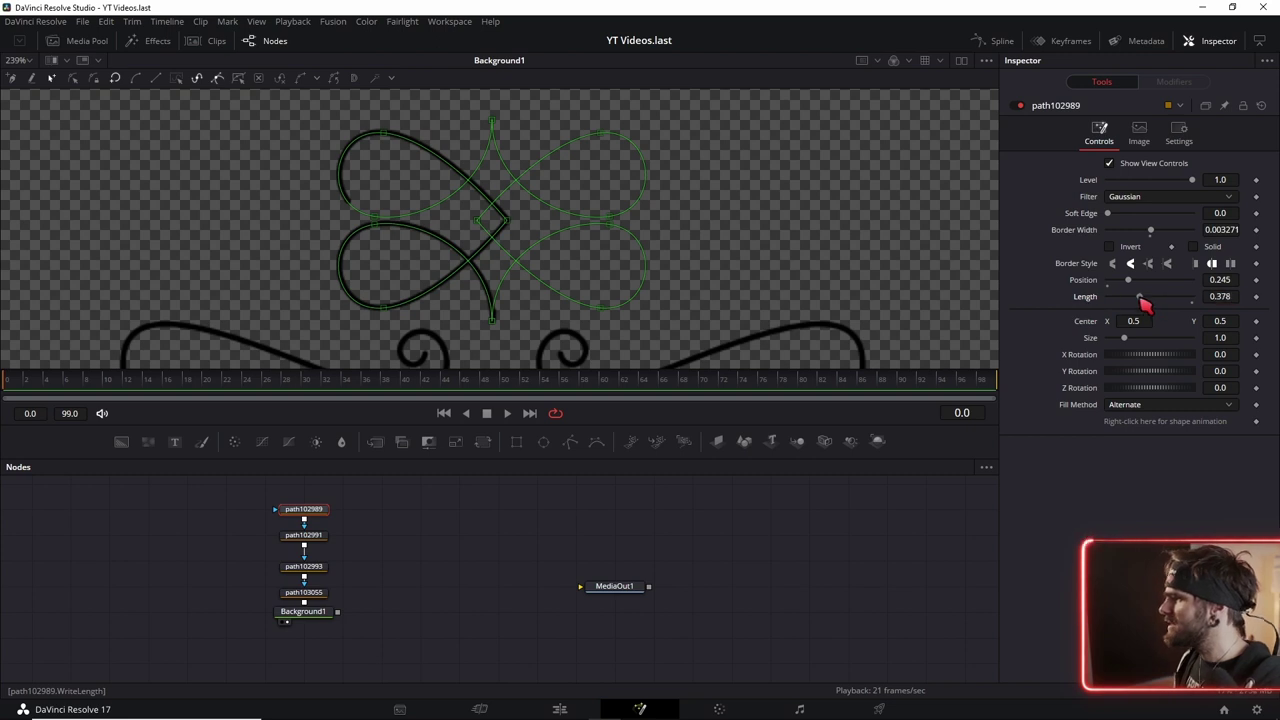
drag(1140, 298, 1196, 296)
key(ctrl+f)
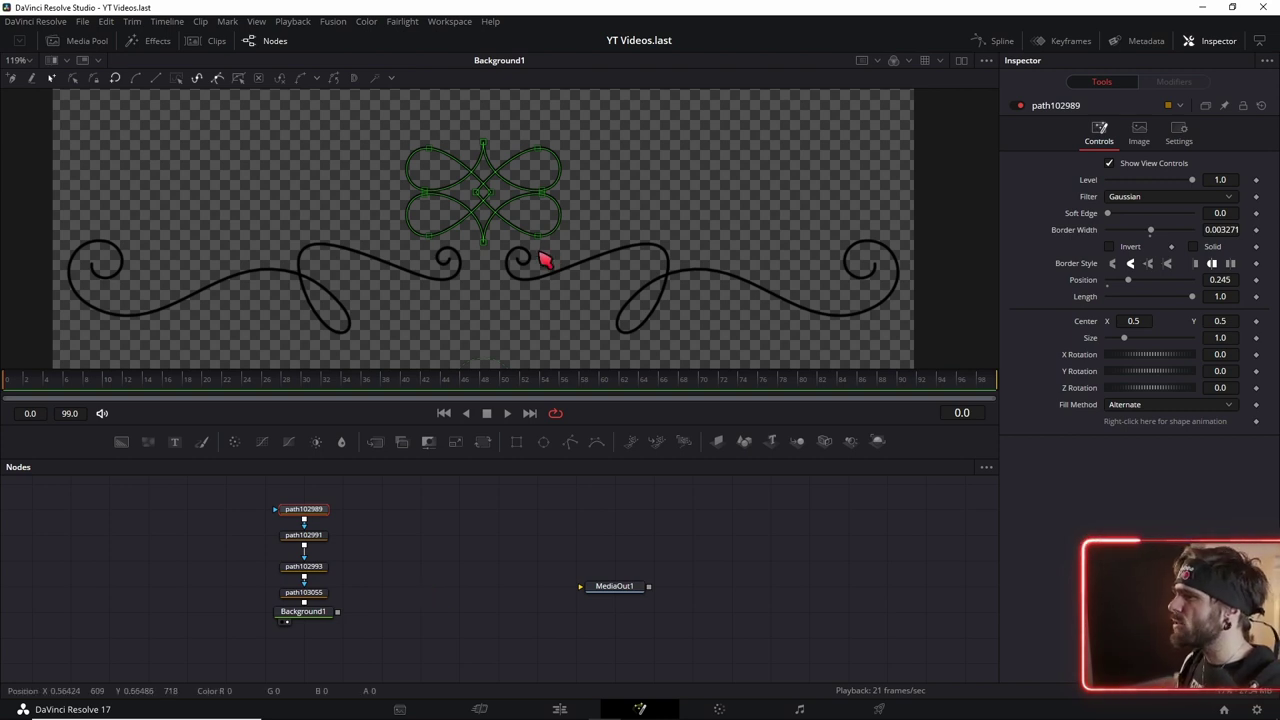
Zoom the viewer out and select only the path102989 node in the node graph.
scroll(484, 238, up, 2)
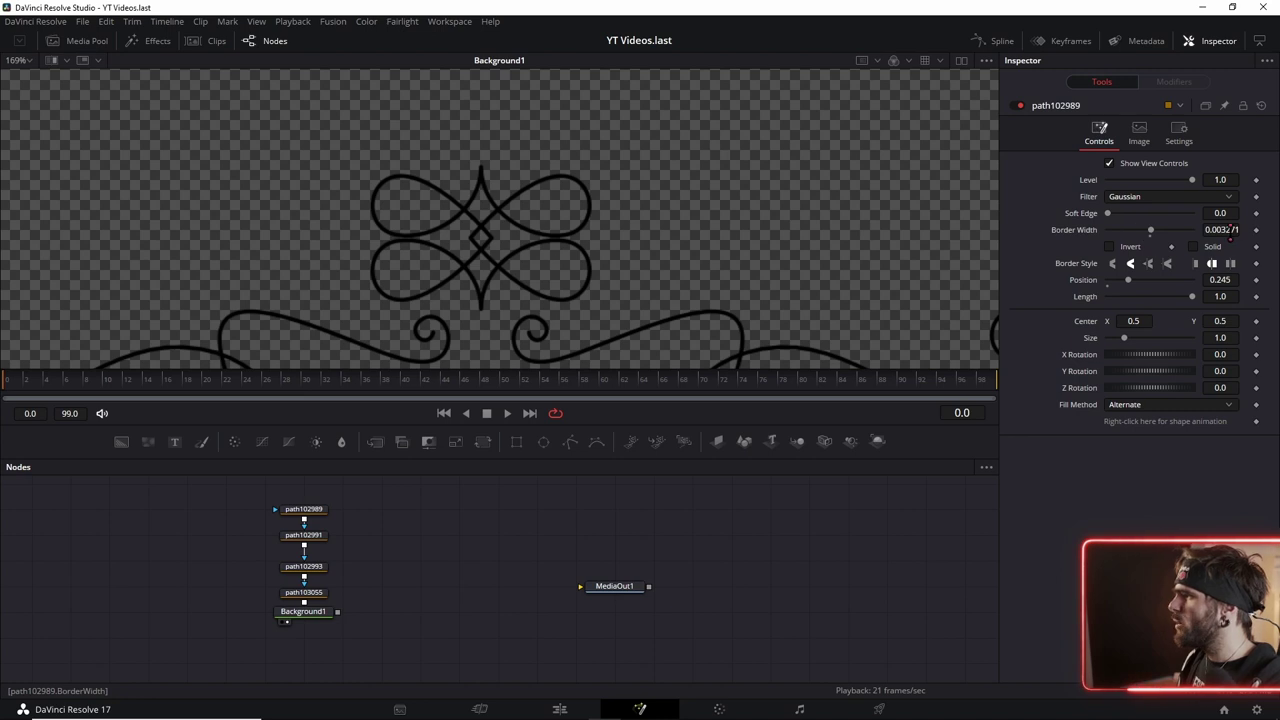
scroll(471, 251, down, 3)
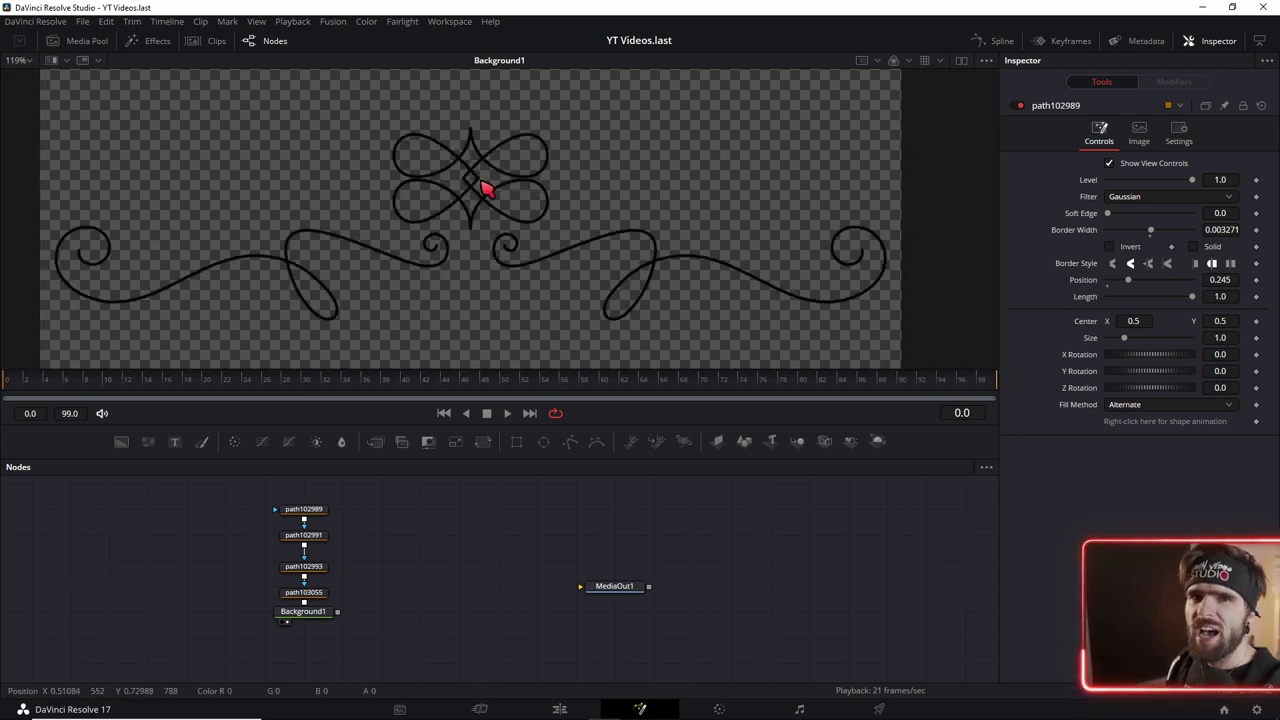
scroll(414, 197, down, 4)
scroll(434, 191, down, 2)
scroll(430, 224, down, 2)
scroll(430, 224, up, 2)
scroll(431, 224, down, 1)
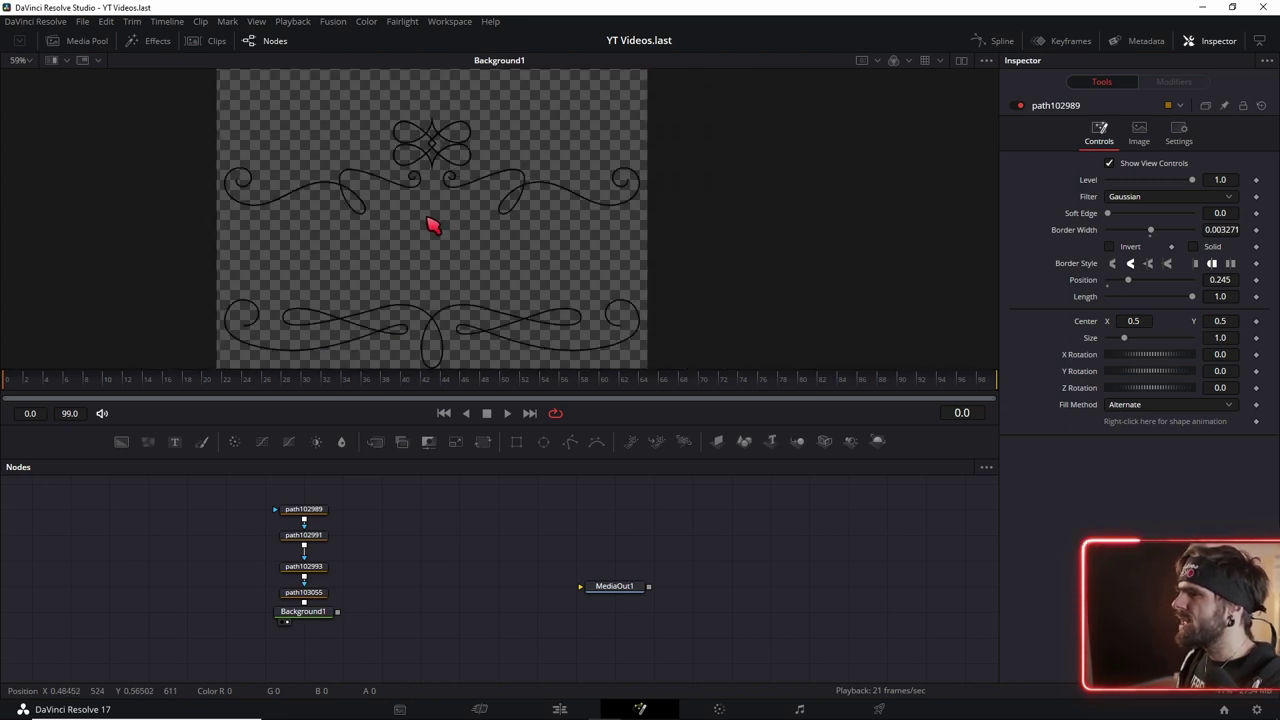
drag(247, 493, 370, 598)
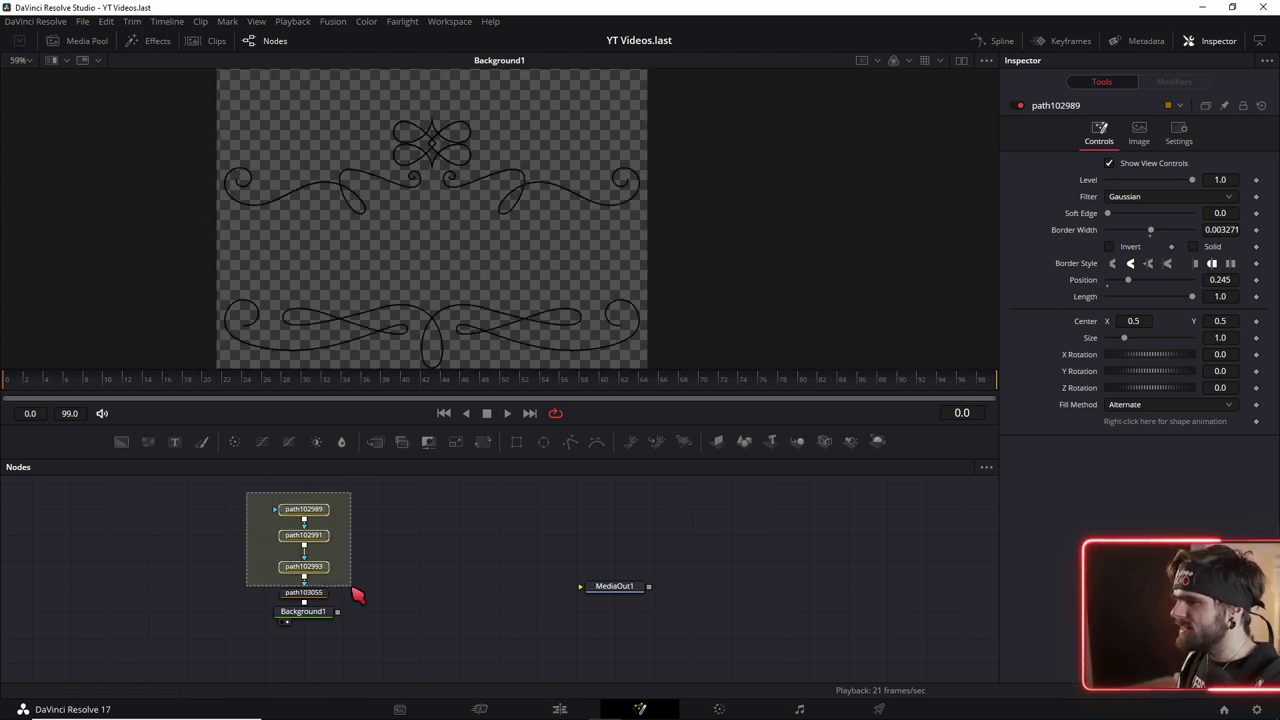
click(545, 593)
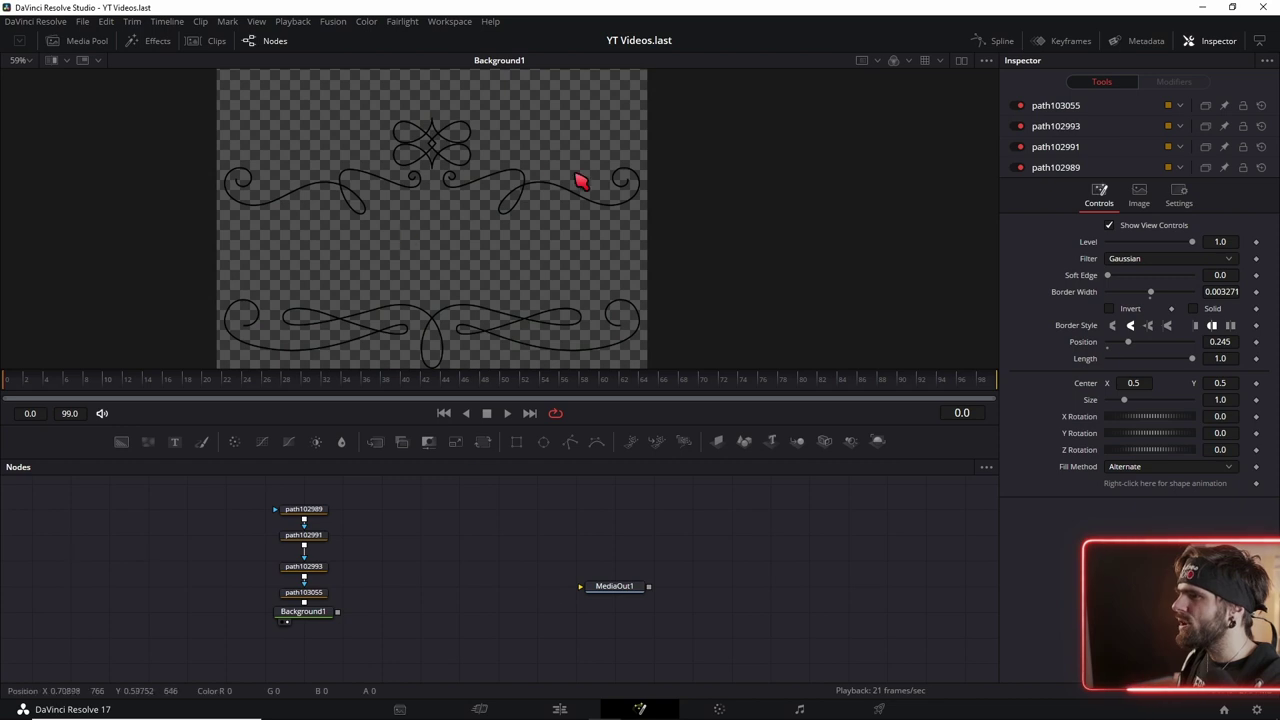
scroll(474, 168, up, 1)
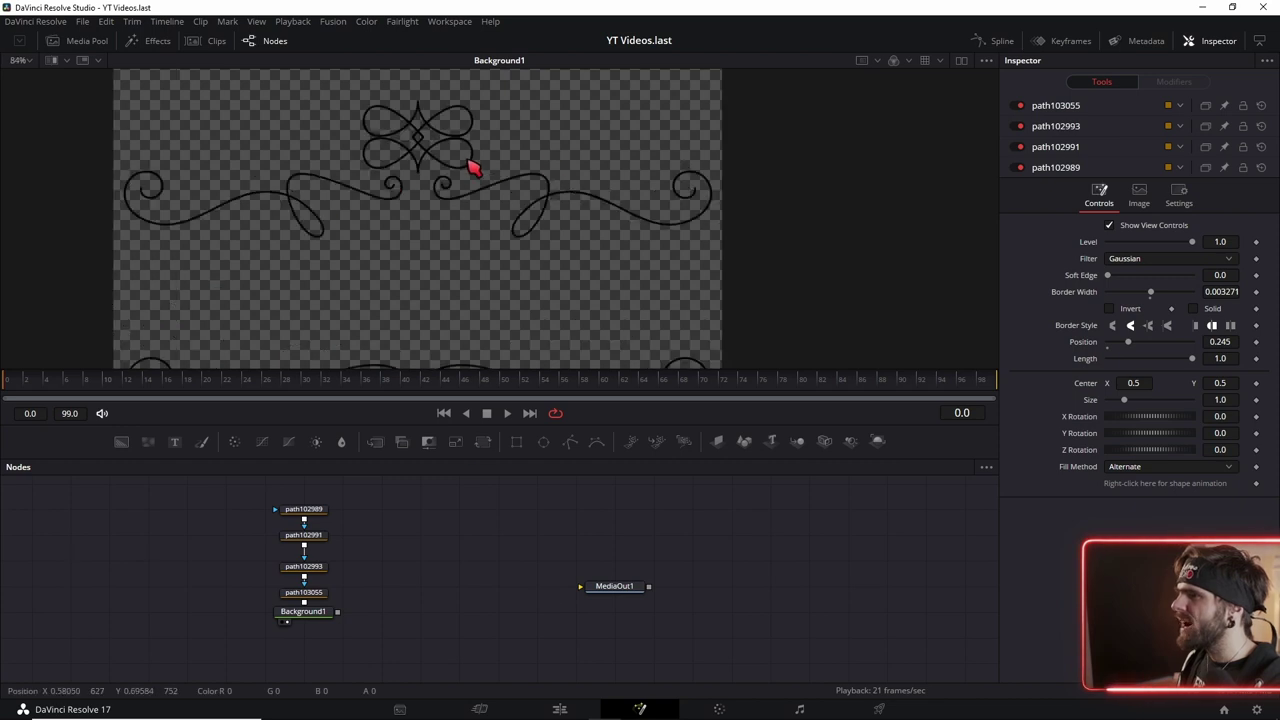
click(313, 512)
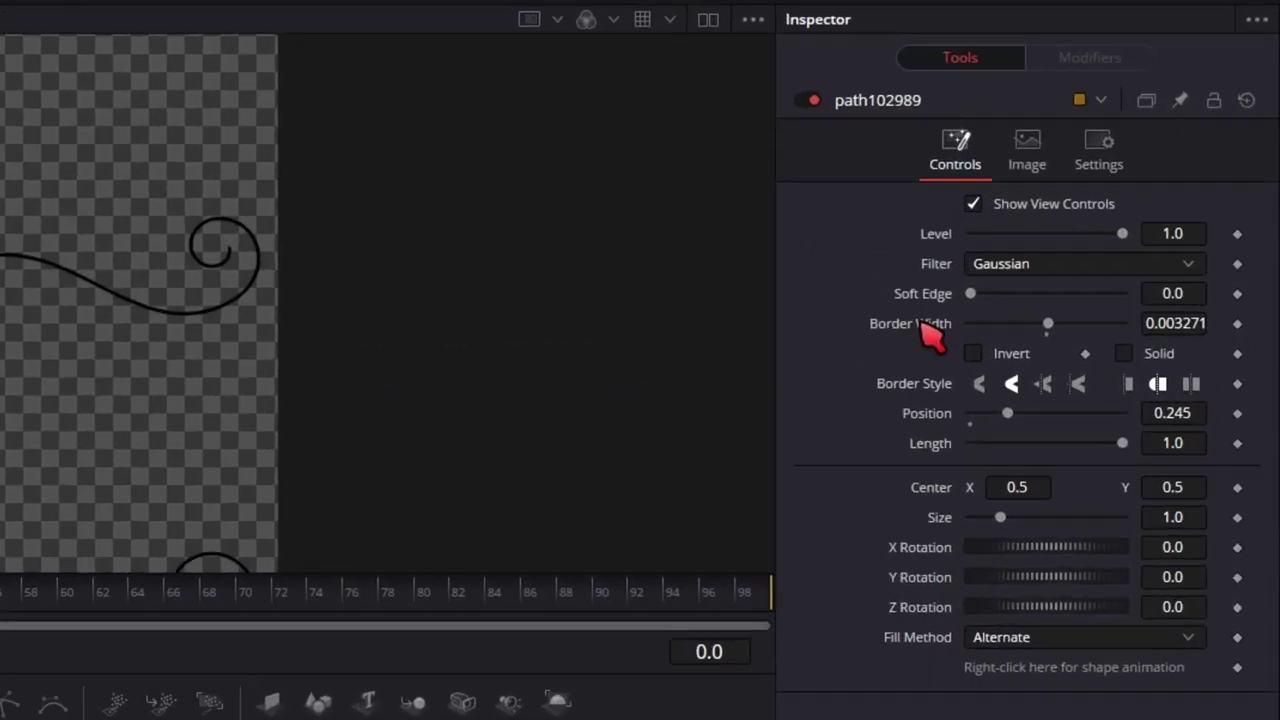
Publish path102989's Border Width value as a shared modifier.
right_click(1079, 229)
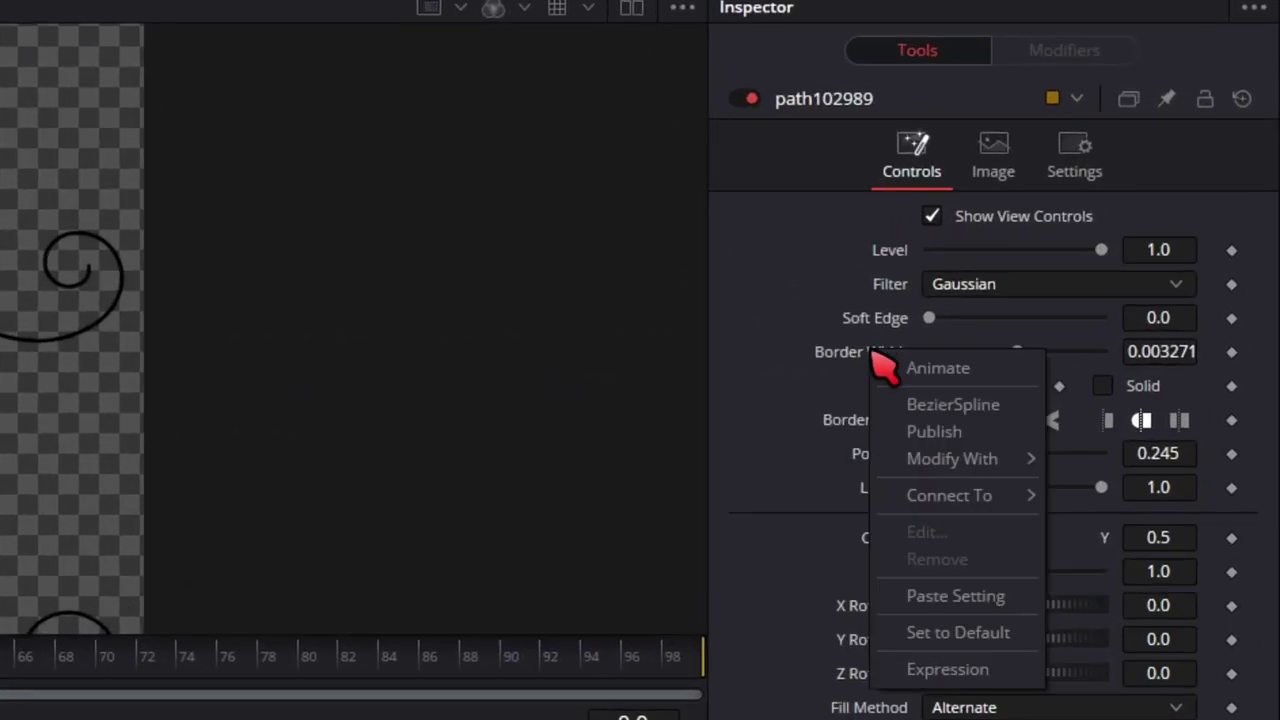
click(930, 432)
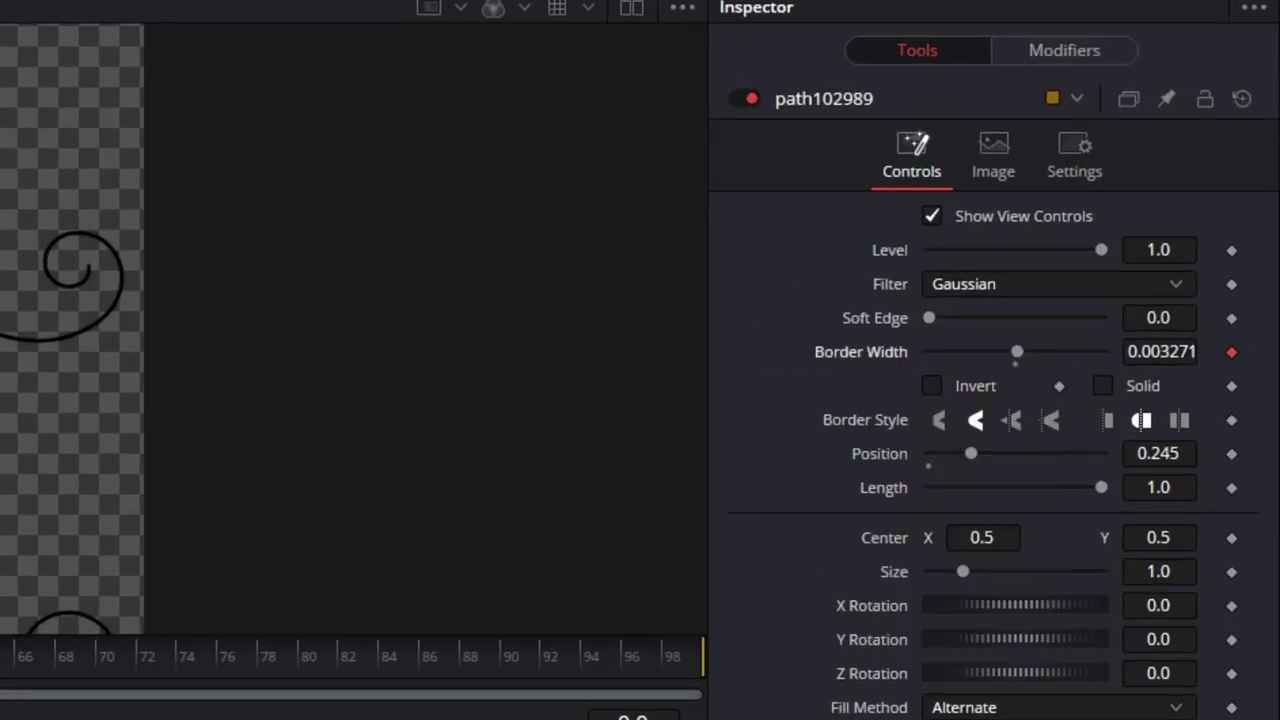
click(1050, 52)
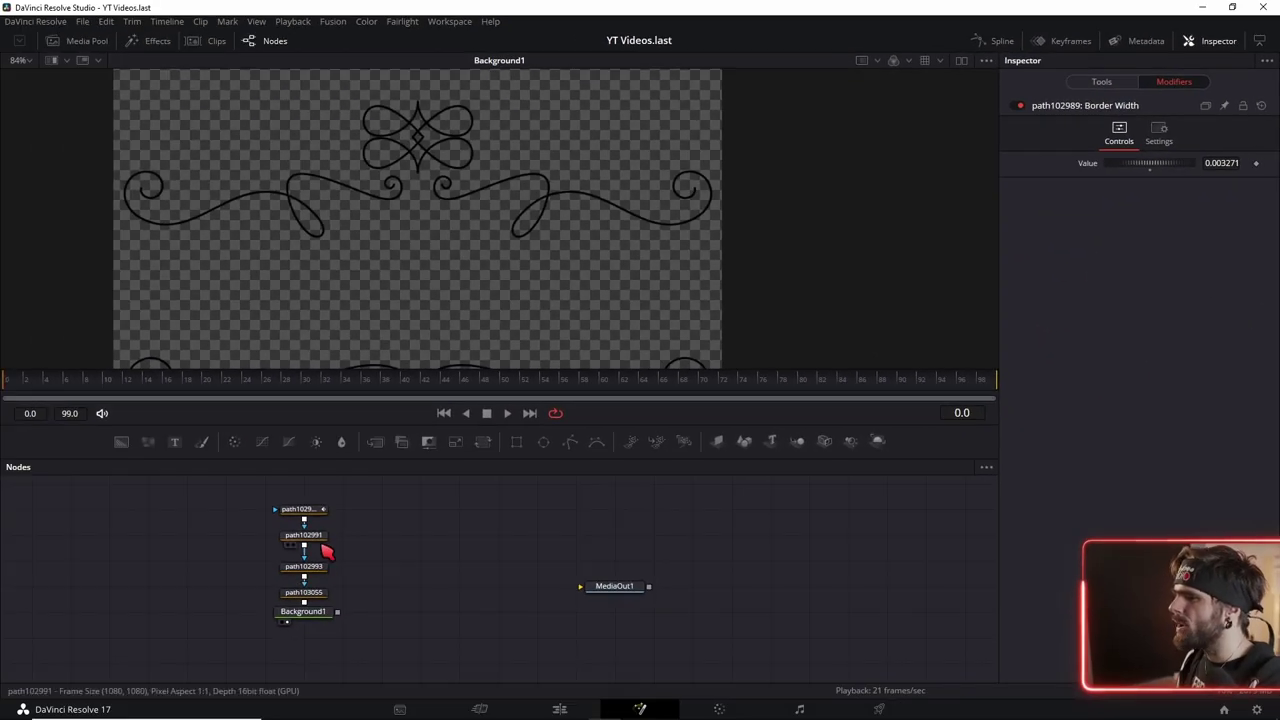
Connect path102991's Border Width to path102989's published Border Width.
click(316, 538)
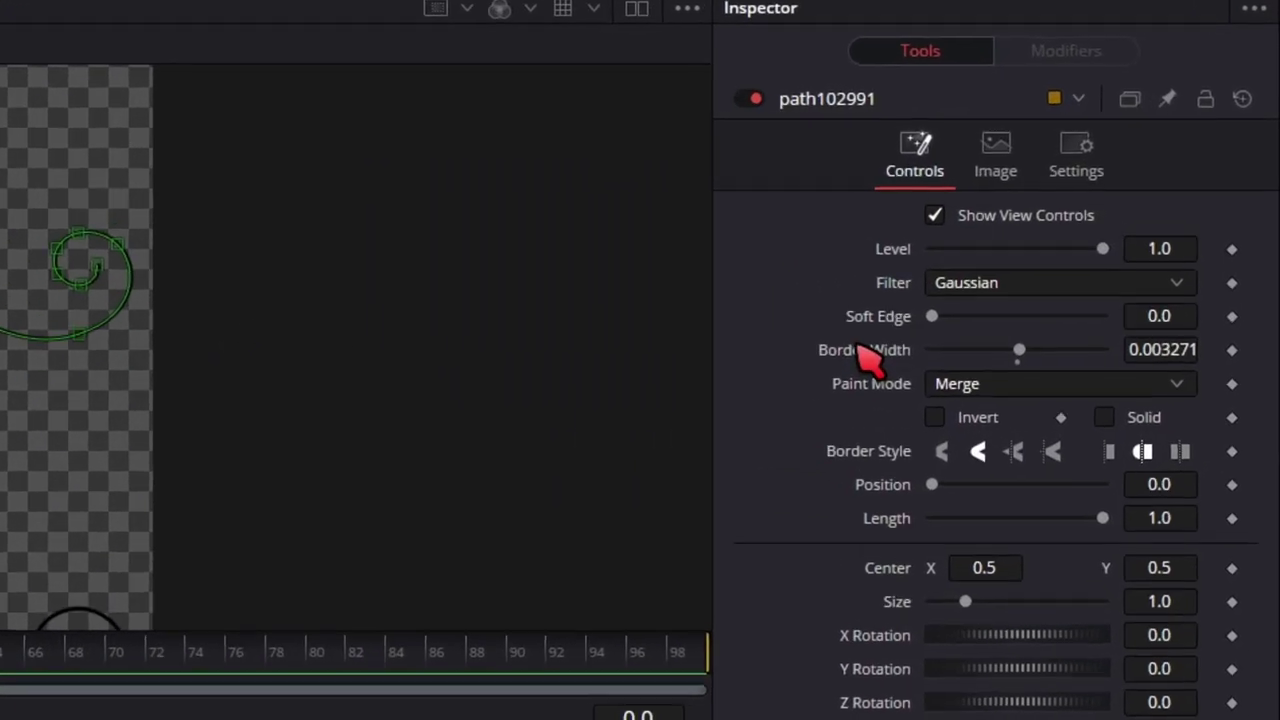
right_click(862, 368)
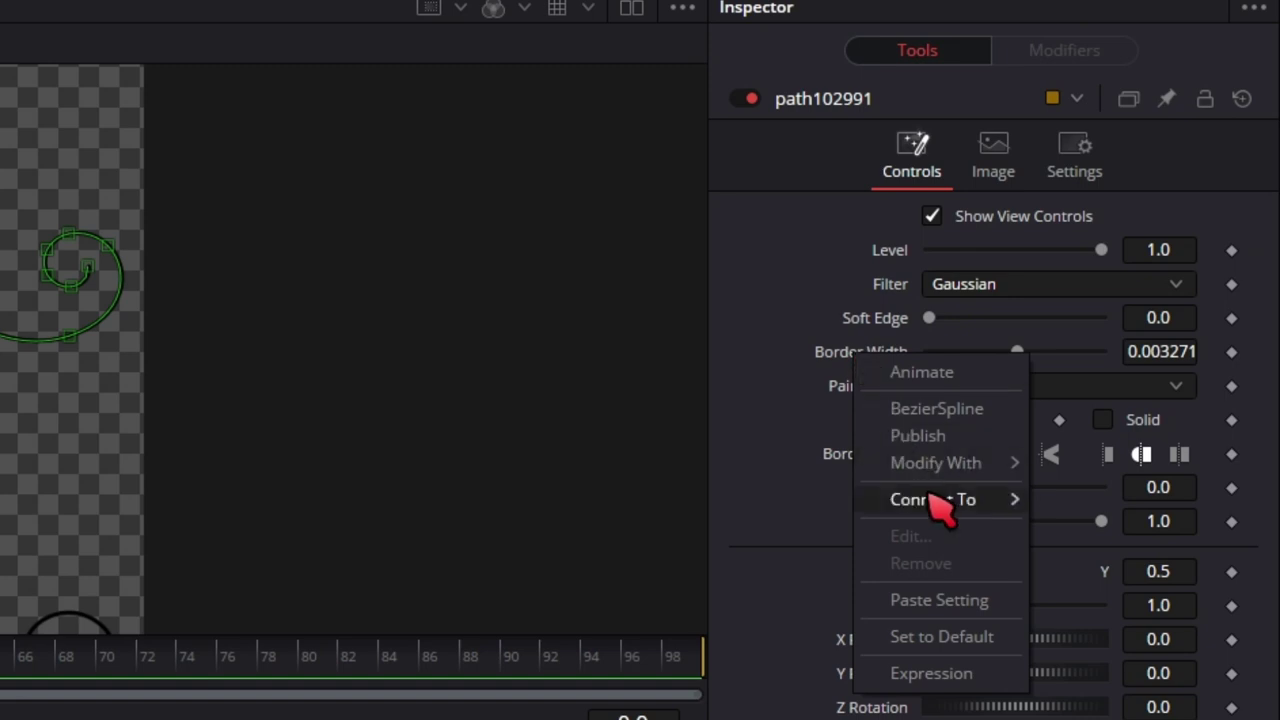
mouse_move(937, 509)
mouse_move(1078, 512)
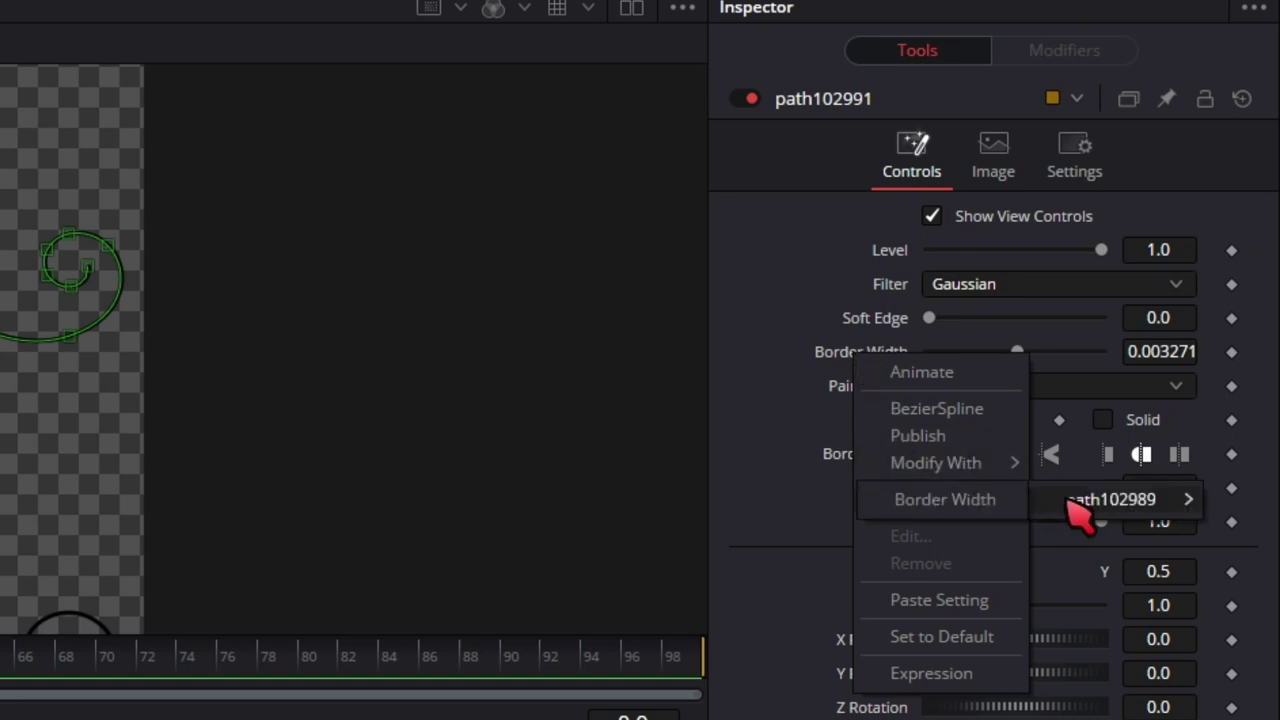
click(1010, 502)
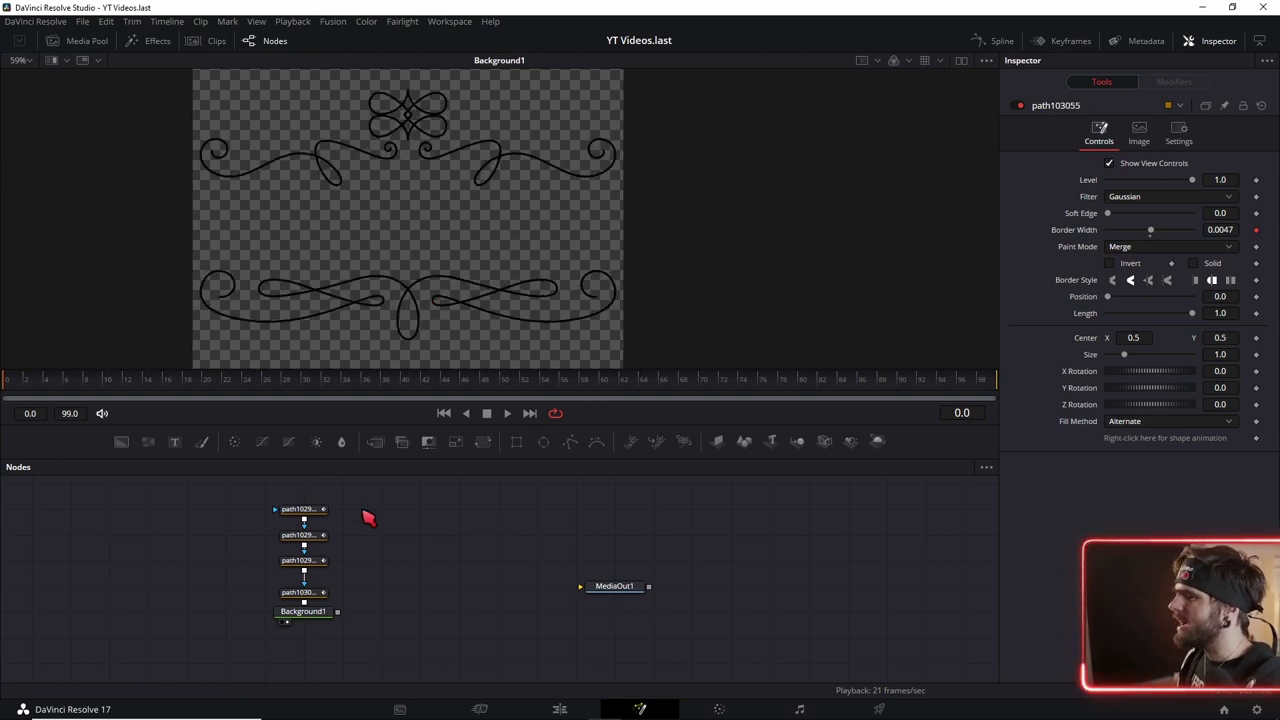
Raise path102989's Border Width to 0.0076 to thicken every linked ornament stroke.
click(318, 509)
click(1178, 85)
drag(1165, 168, 1168, 170)
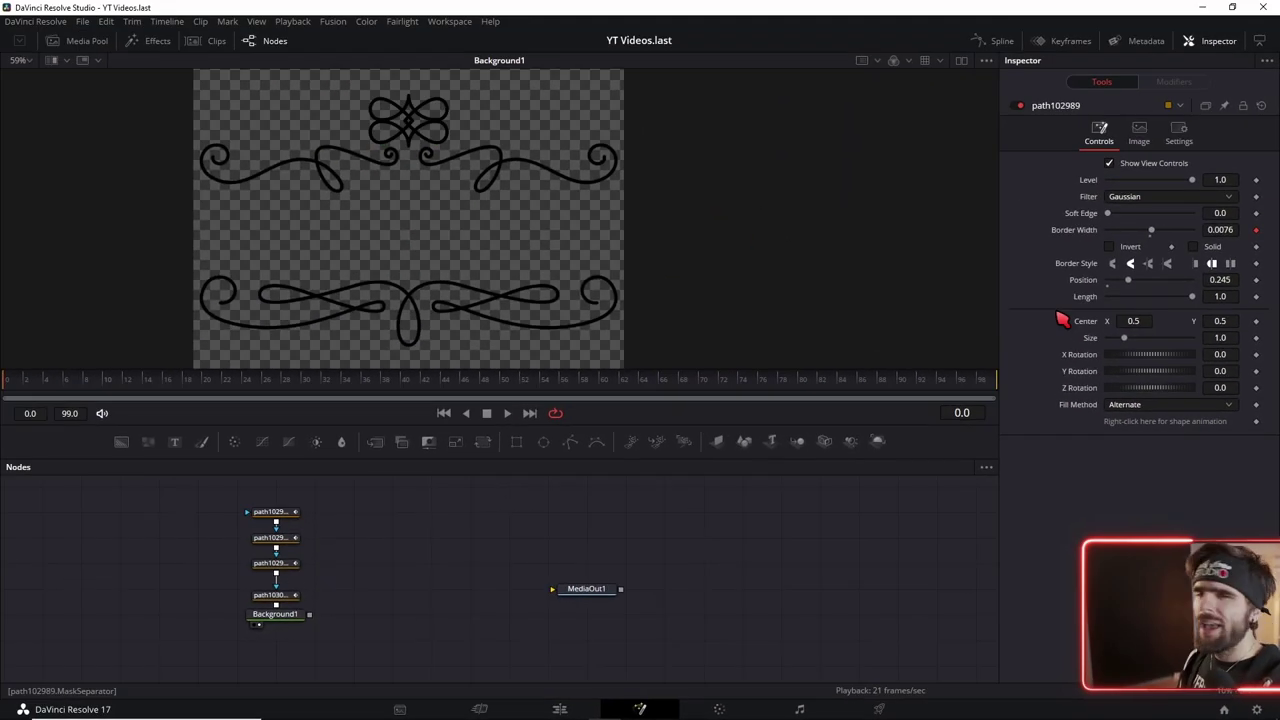
Drive path102989's Length with Anim Curves and scrub to preview the 0-to-1 draw-on.
right_click(1098, 299)
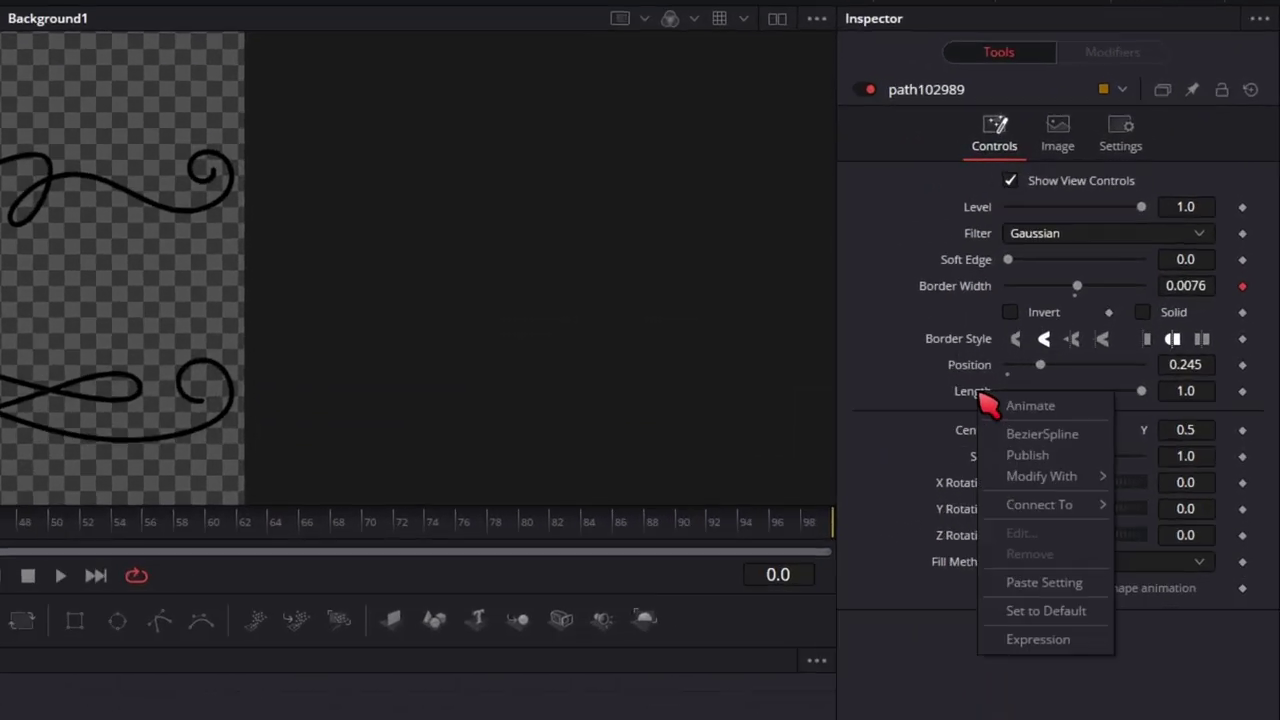
mouse_move(1000, 542)
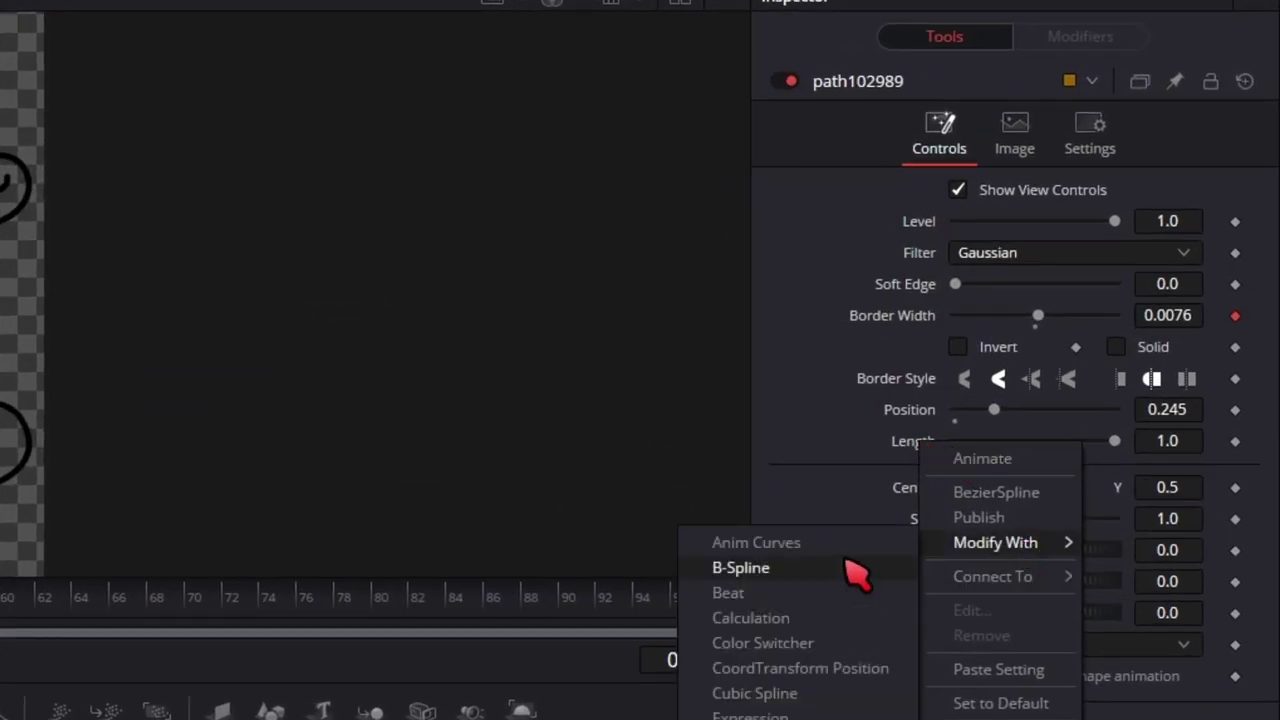
click(820, 538)
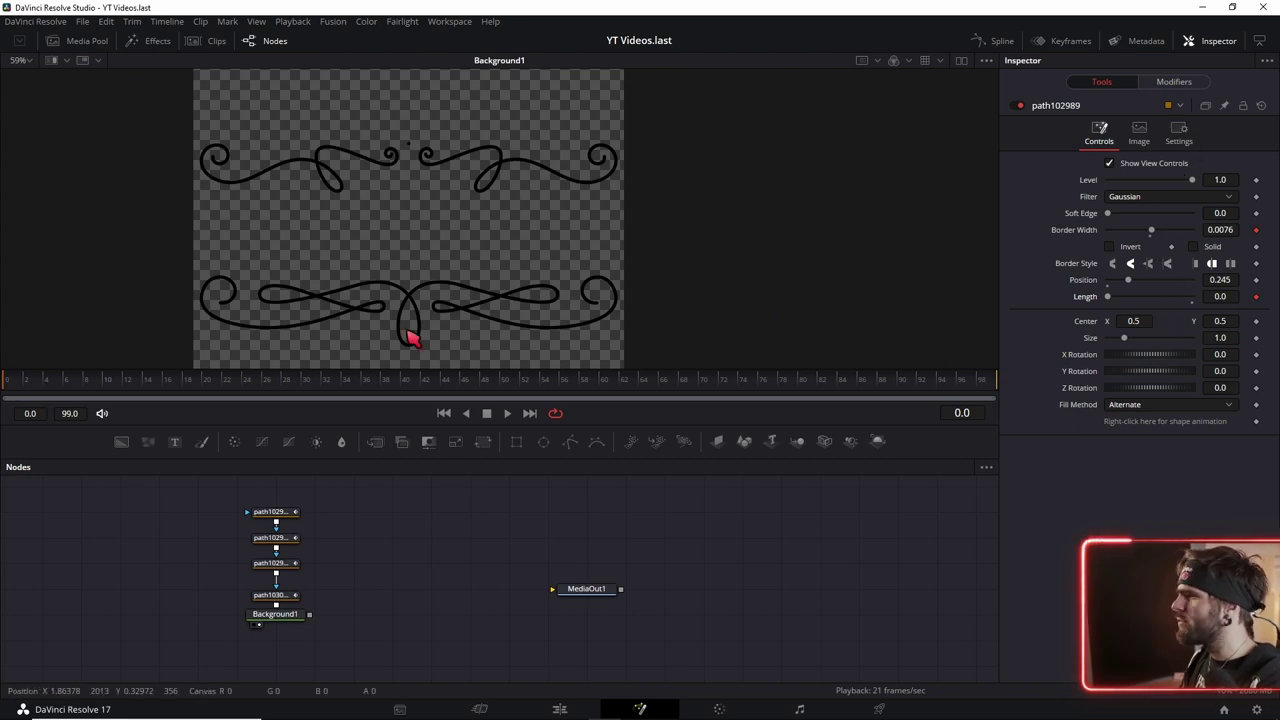
drag(20, 392, 1039, 357)
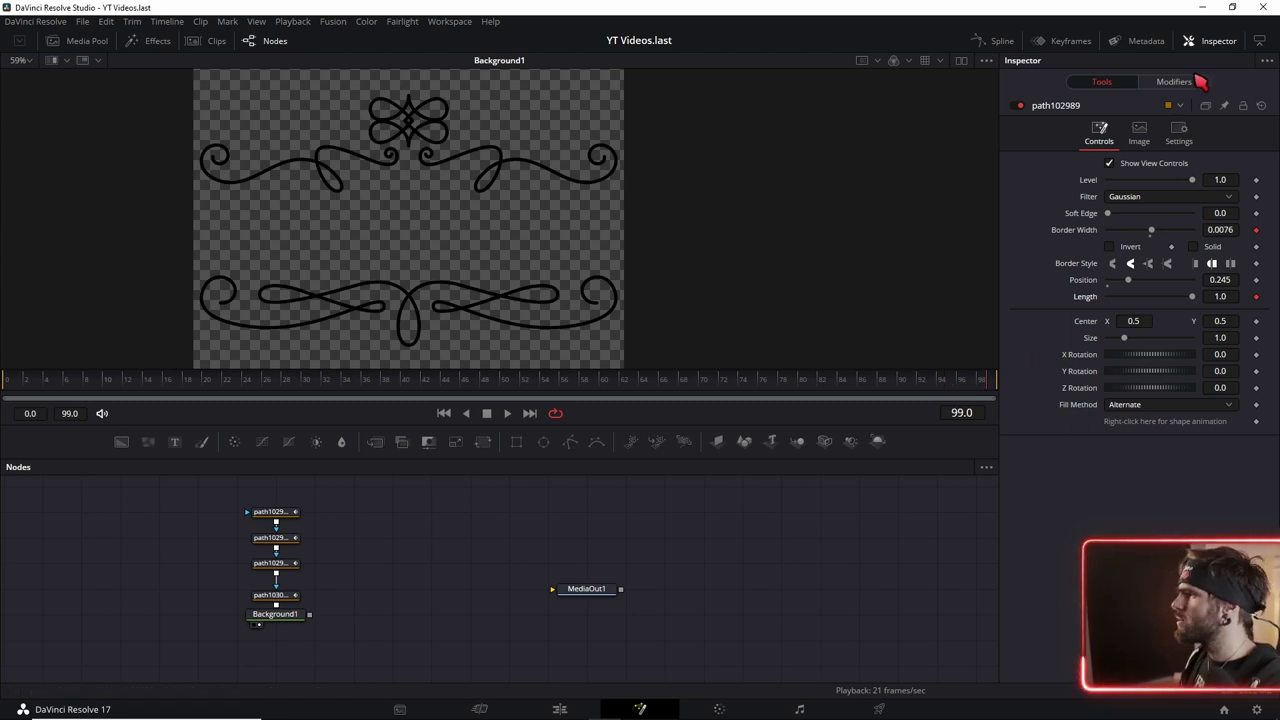
Set the Anim Curves Source to Duration, Curve to Custom, and enable Mirror.
click(1198, 83)
click(1110, 178)
click(1152, 196)
click(1137, 196)
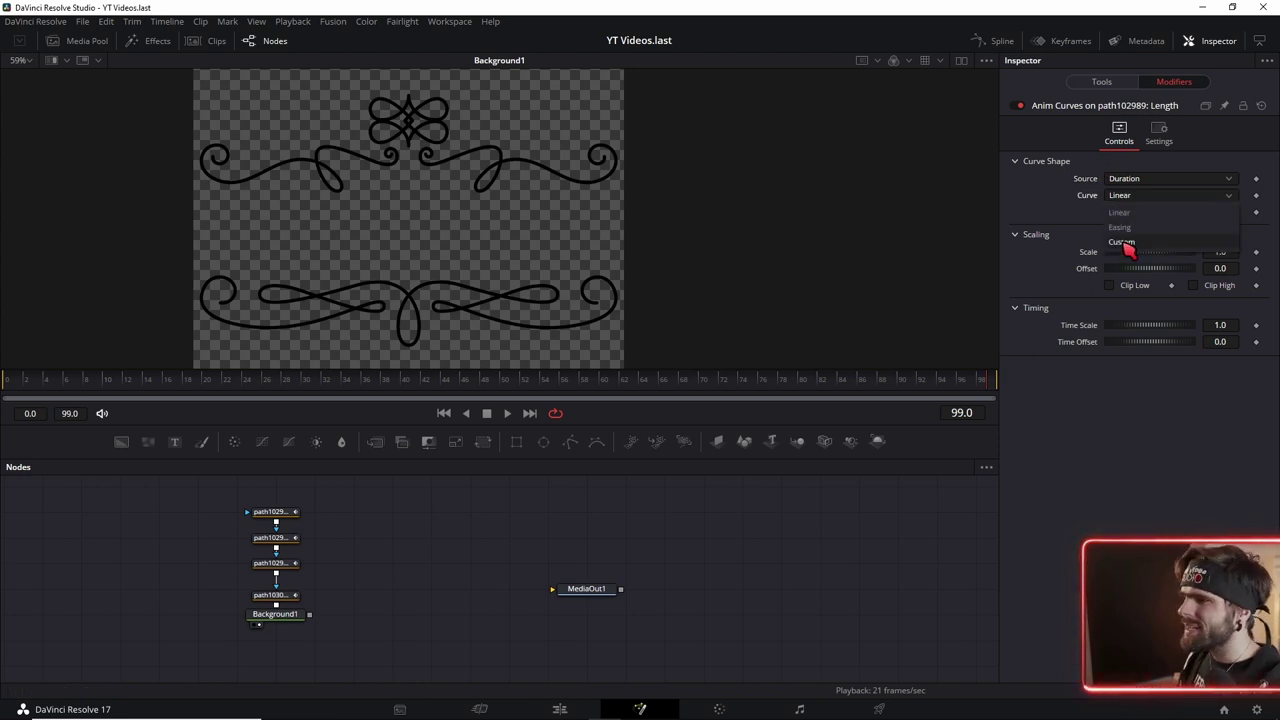
click(1122, 243)
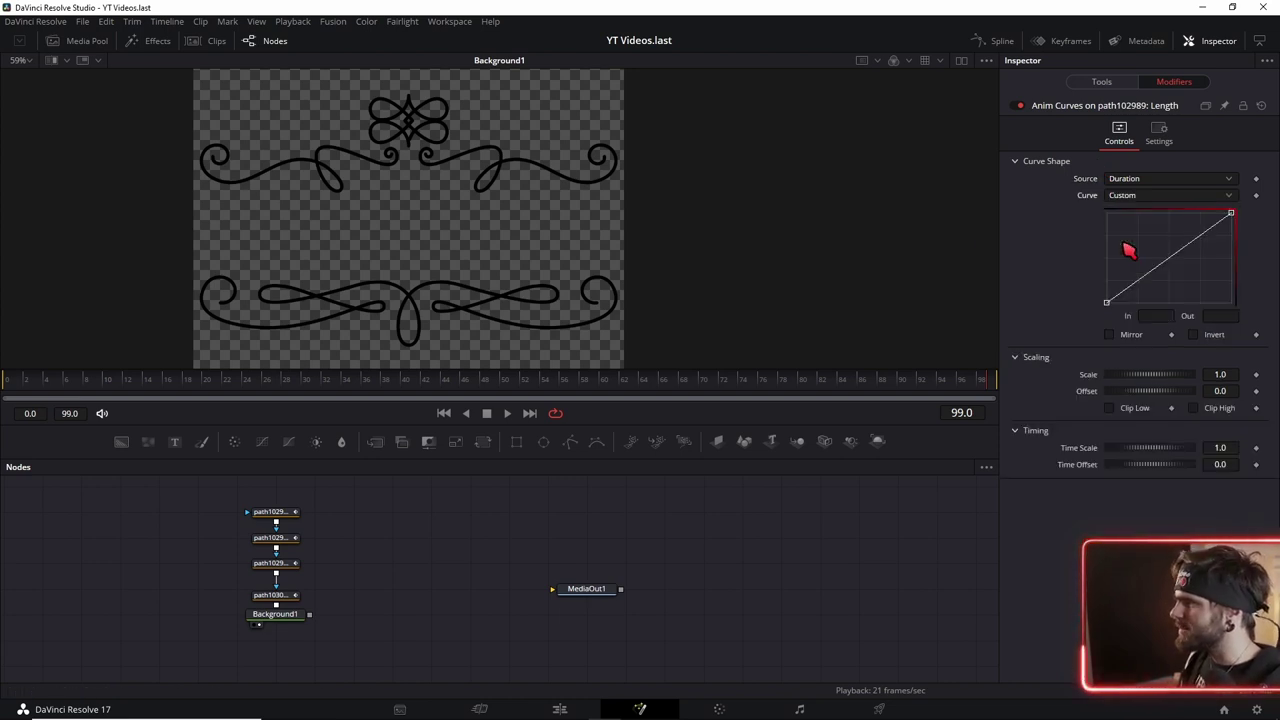
click(1108, 335)
drag(443, 386, 530, 392)
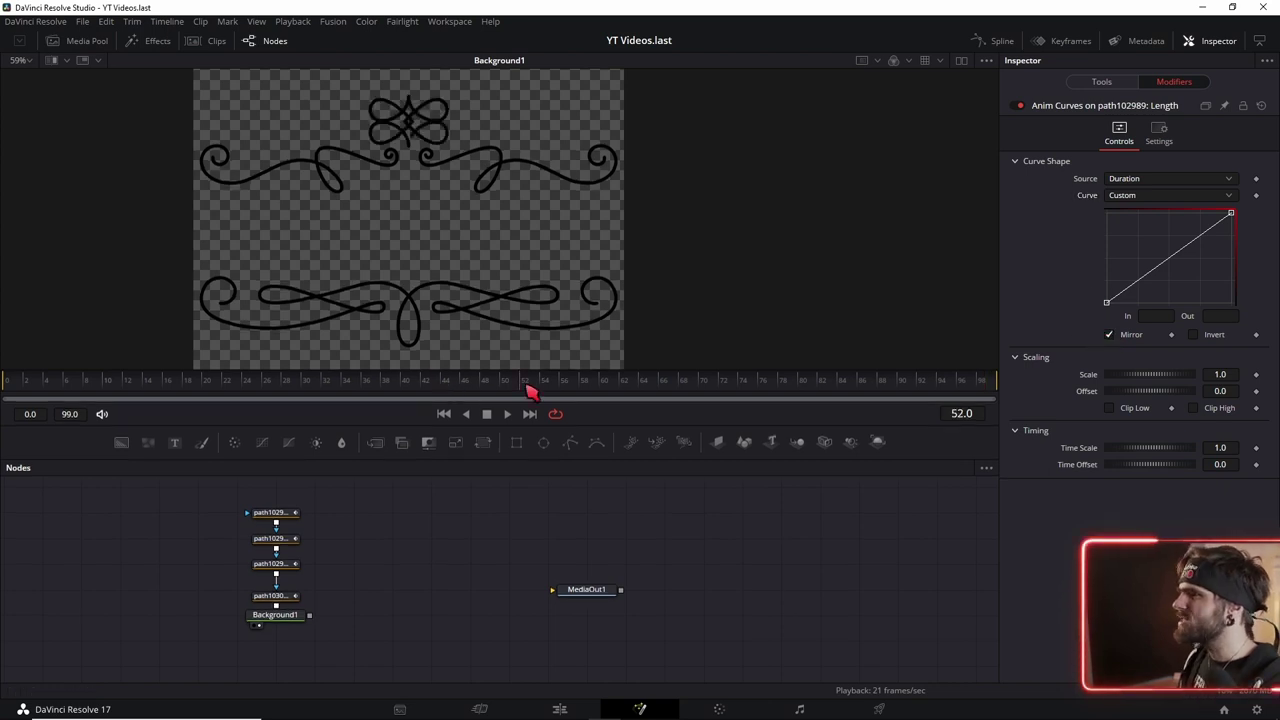
drag(620, 388, 914, 395)
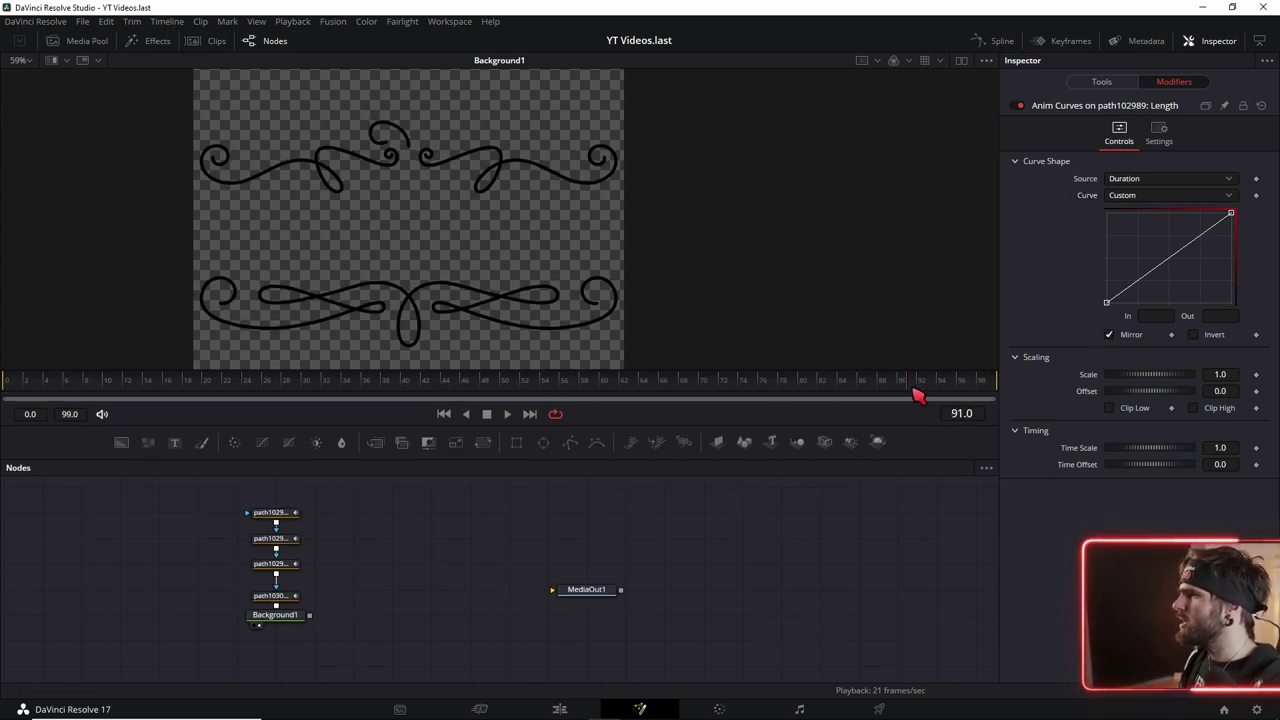
Add a curve point at In 0.2, Out 1.0 and preview from frame 0.
drag(1168, 262, 1138, 214)
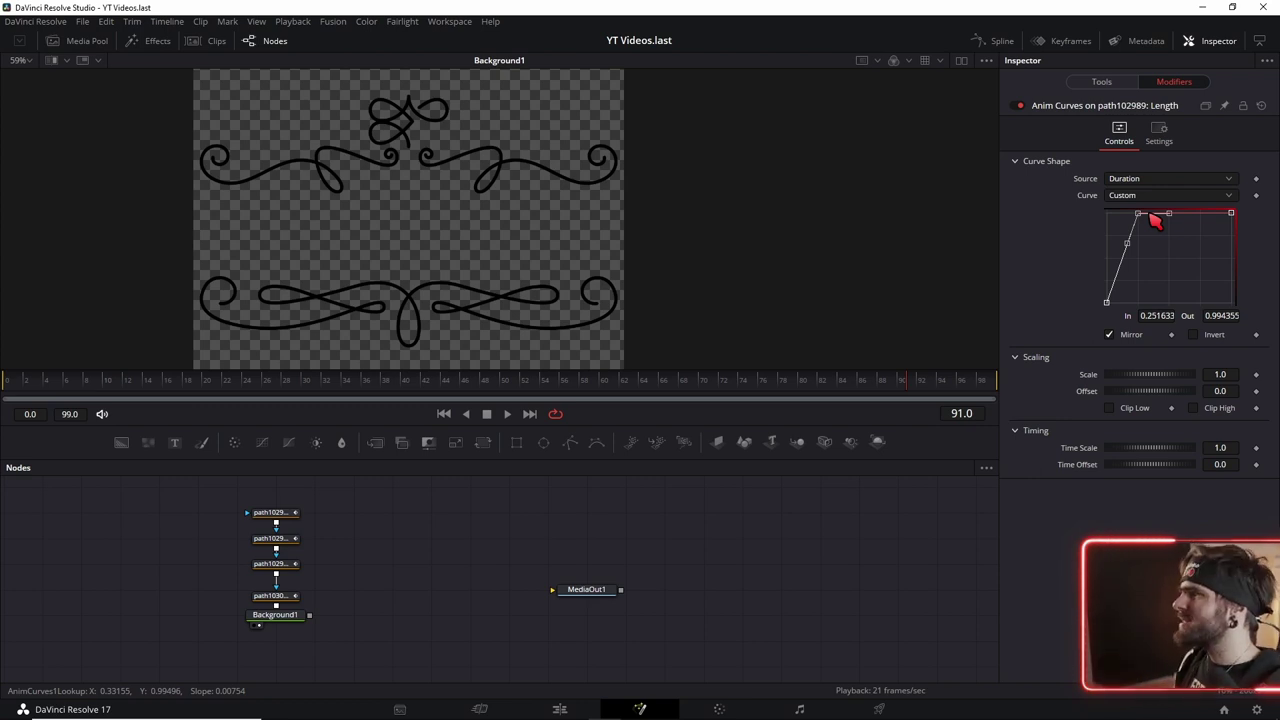
click(1150, 314)
text(0.2)
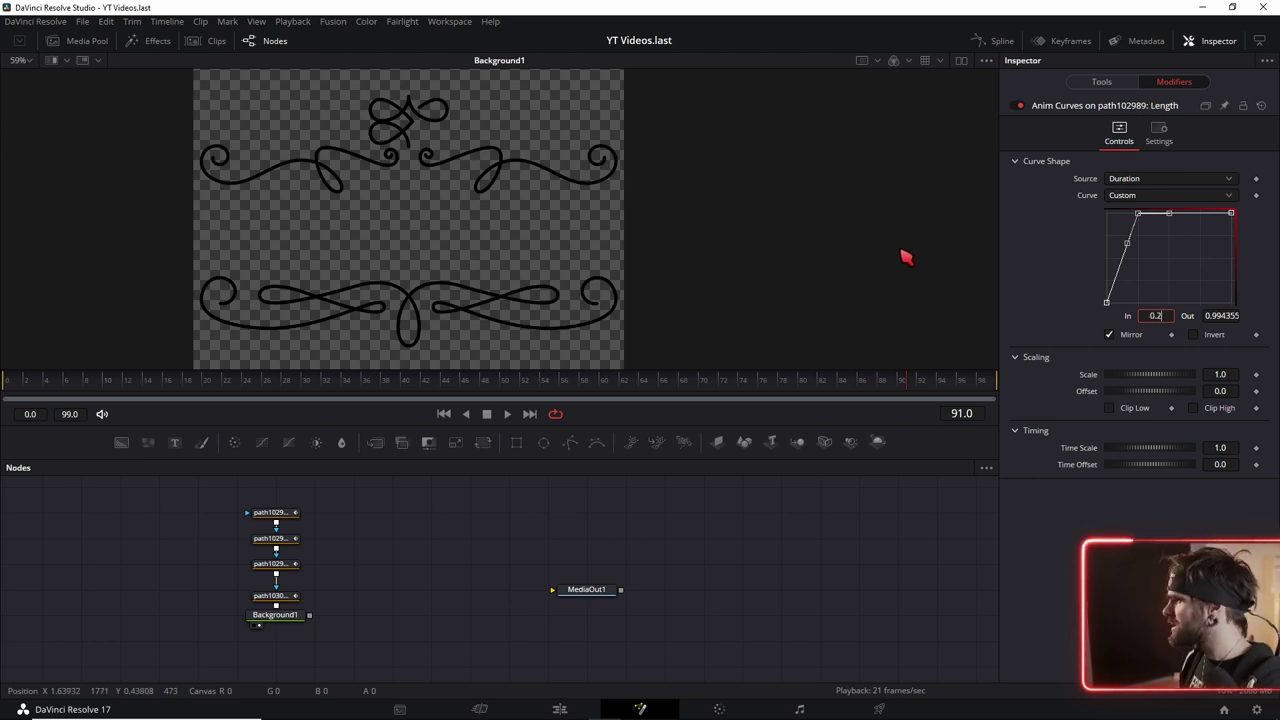
key(Tab)
text(1)
key(Tab)
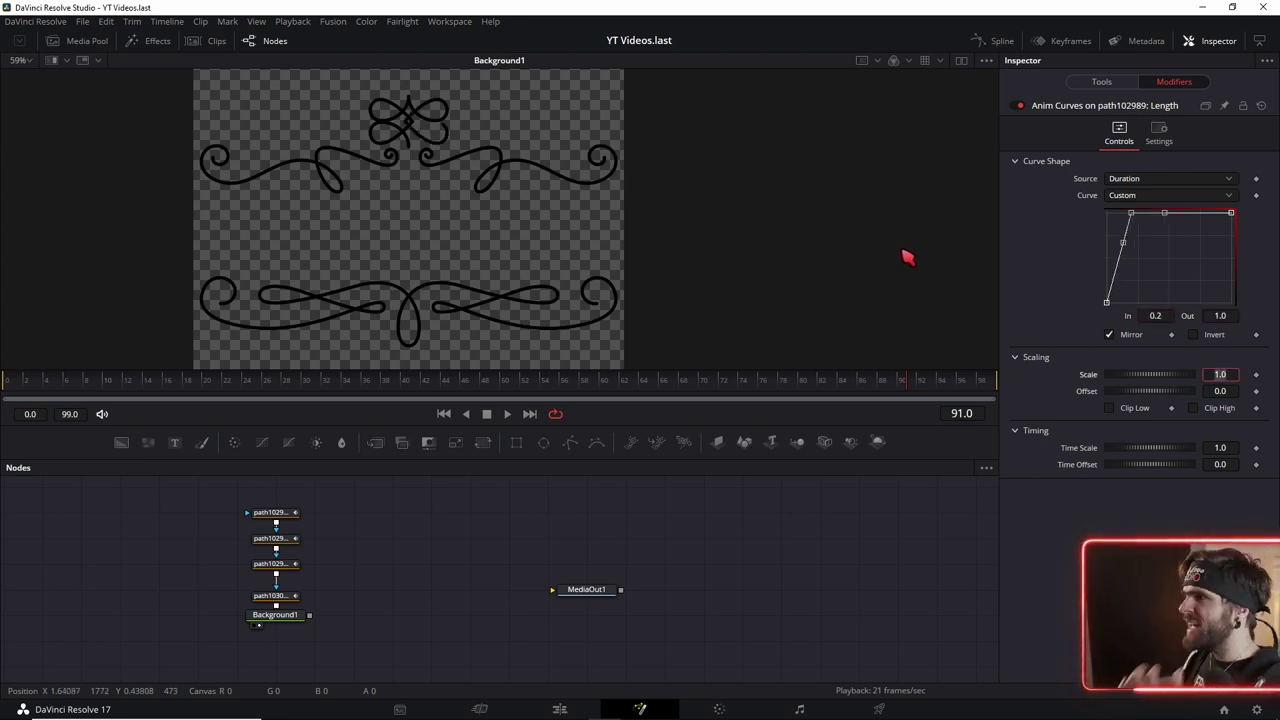
click(12, 396)
drag(30, 392, 106, 393)
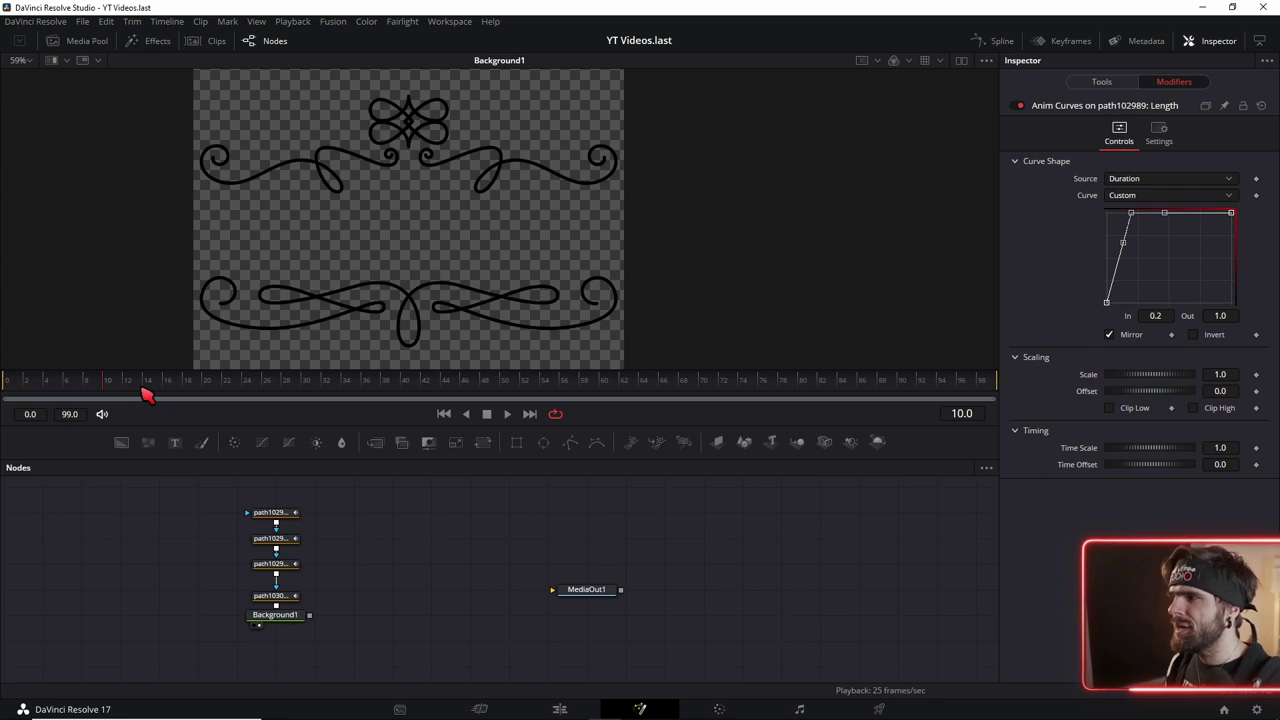
Advance a few frames and show path102989's white knot ornament in the viewer.
drag(147, 396, 167, 396)
key(1)
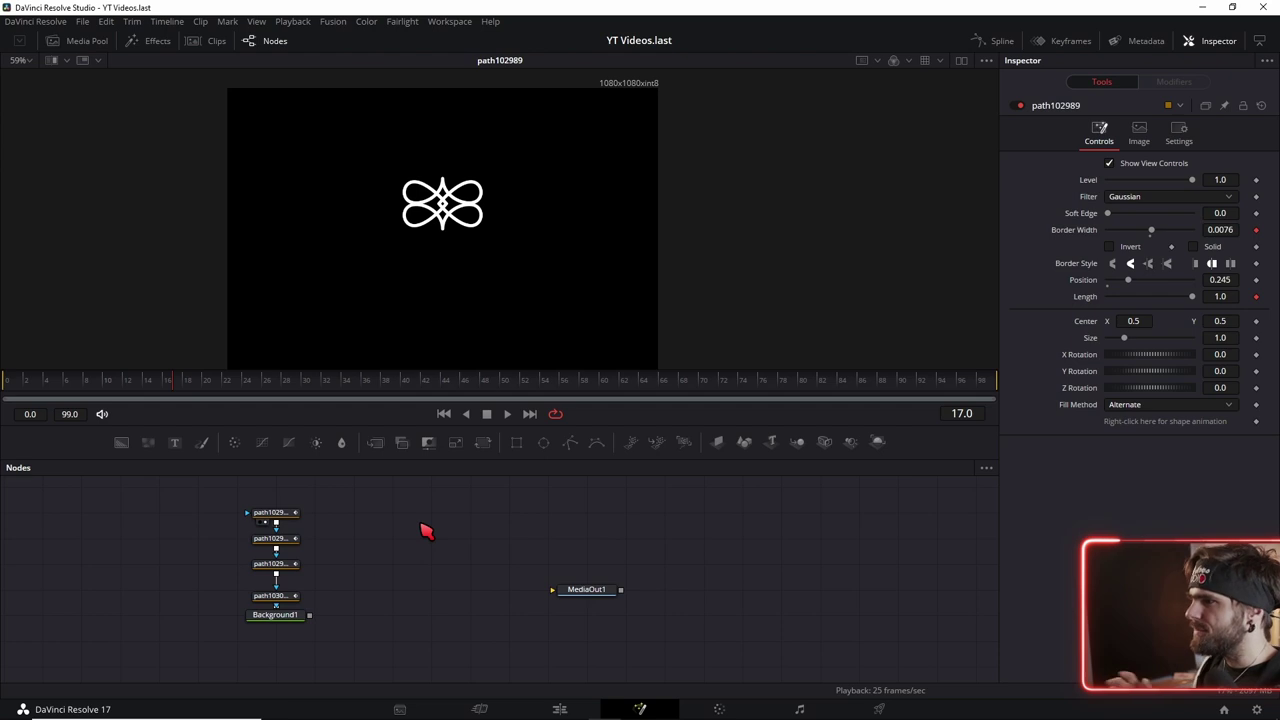
scroll(197, 551, up, 2)
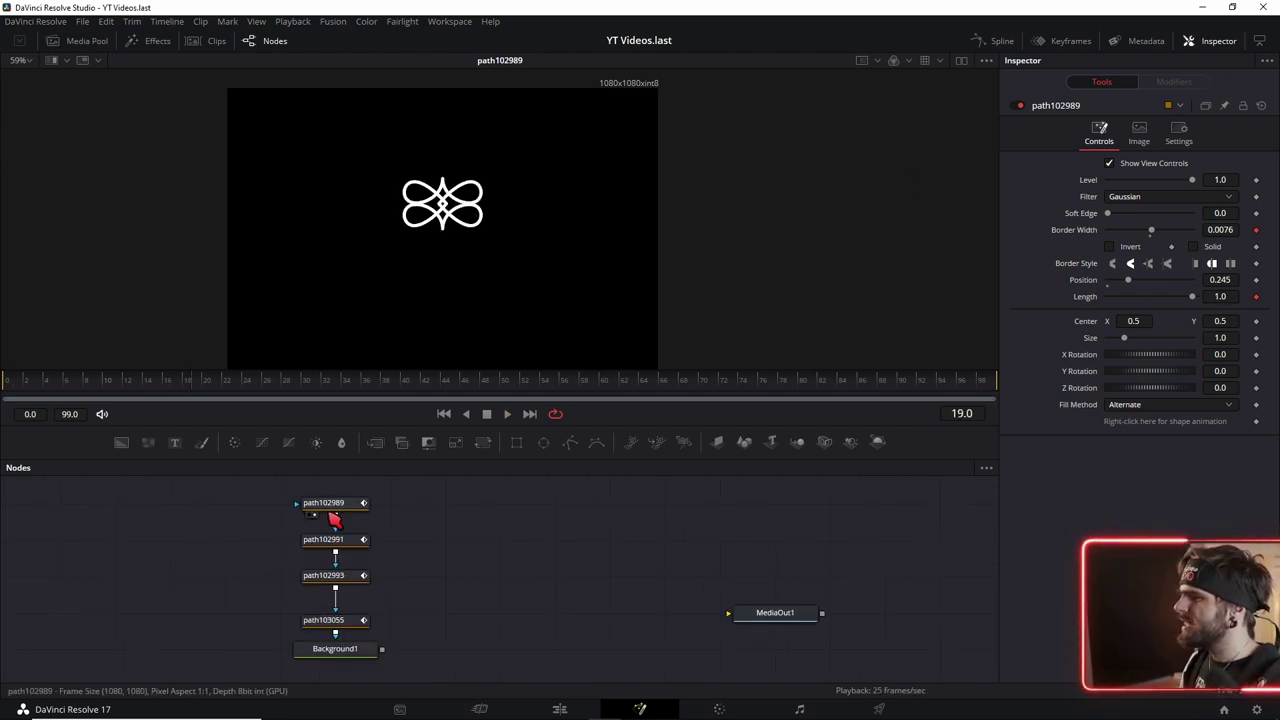
Smooth path102989's Length curve point and drag it for an eased rise near In 0.387.
click(333, 517)
click(1178, 82)
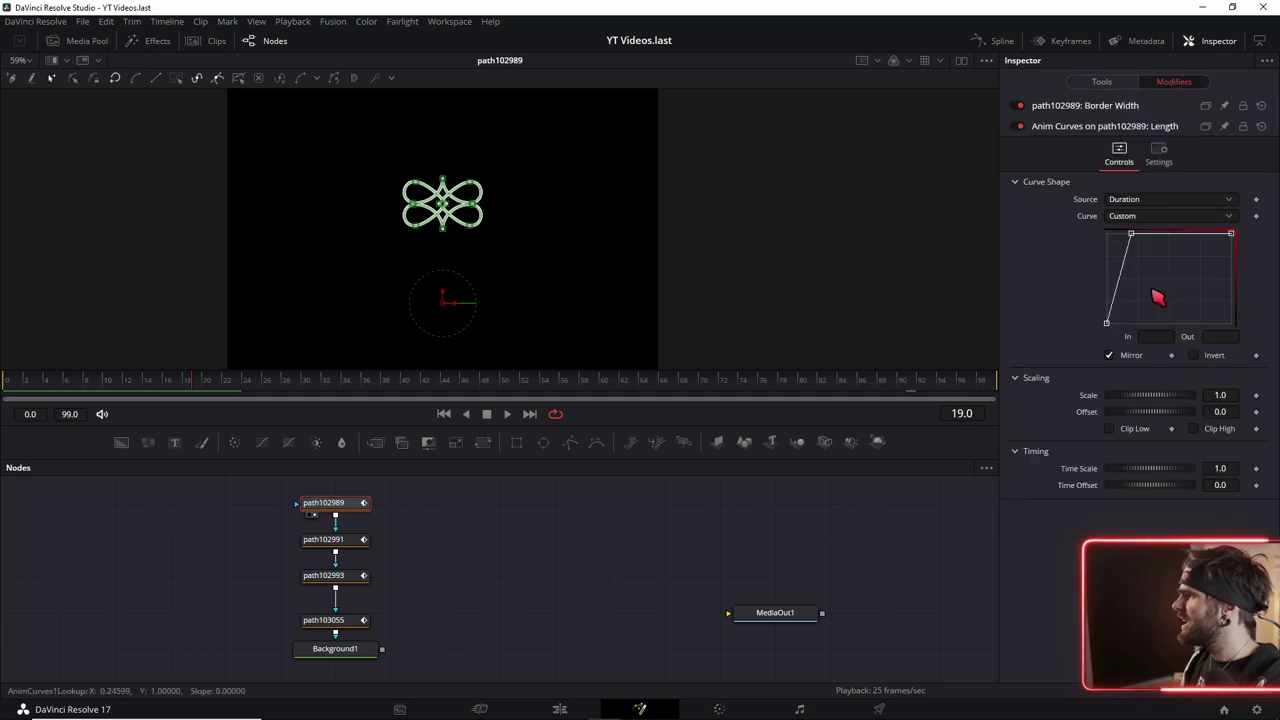
click(1131, 236)
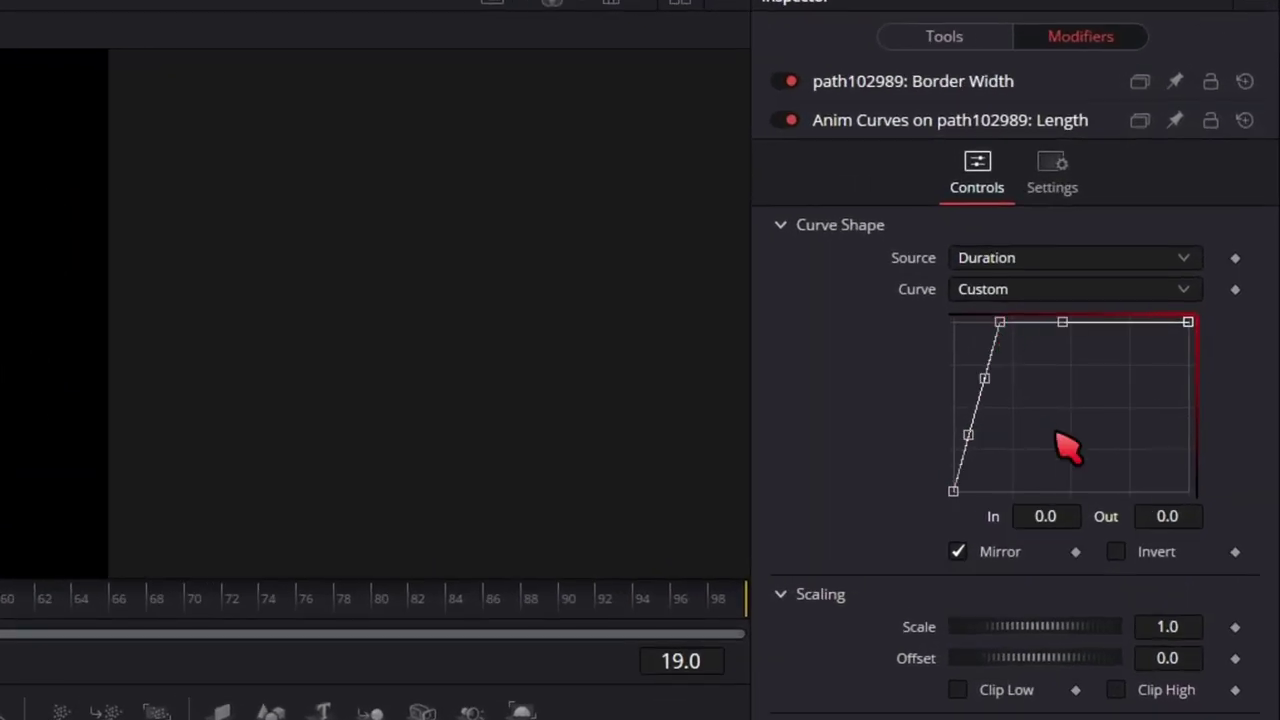
key(s)
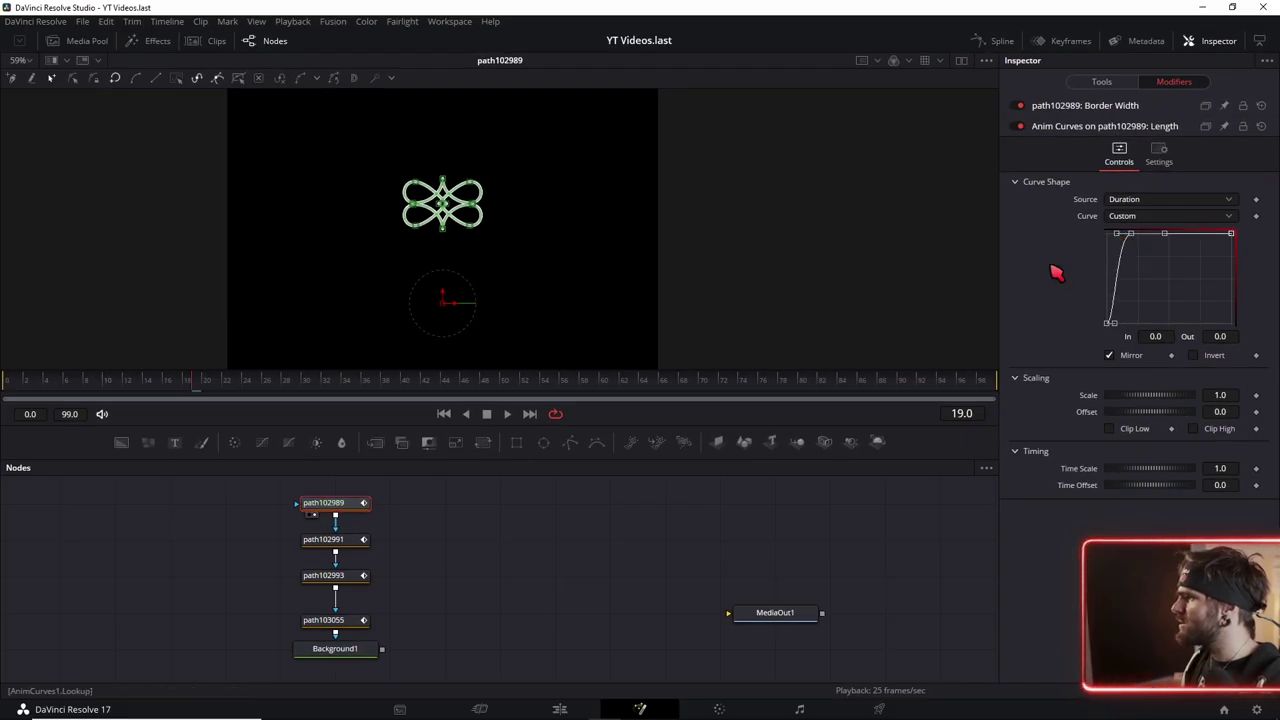
drag(1120, 236, 1134, 235)
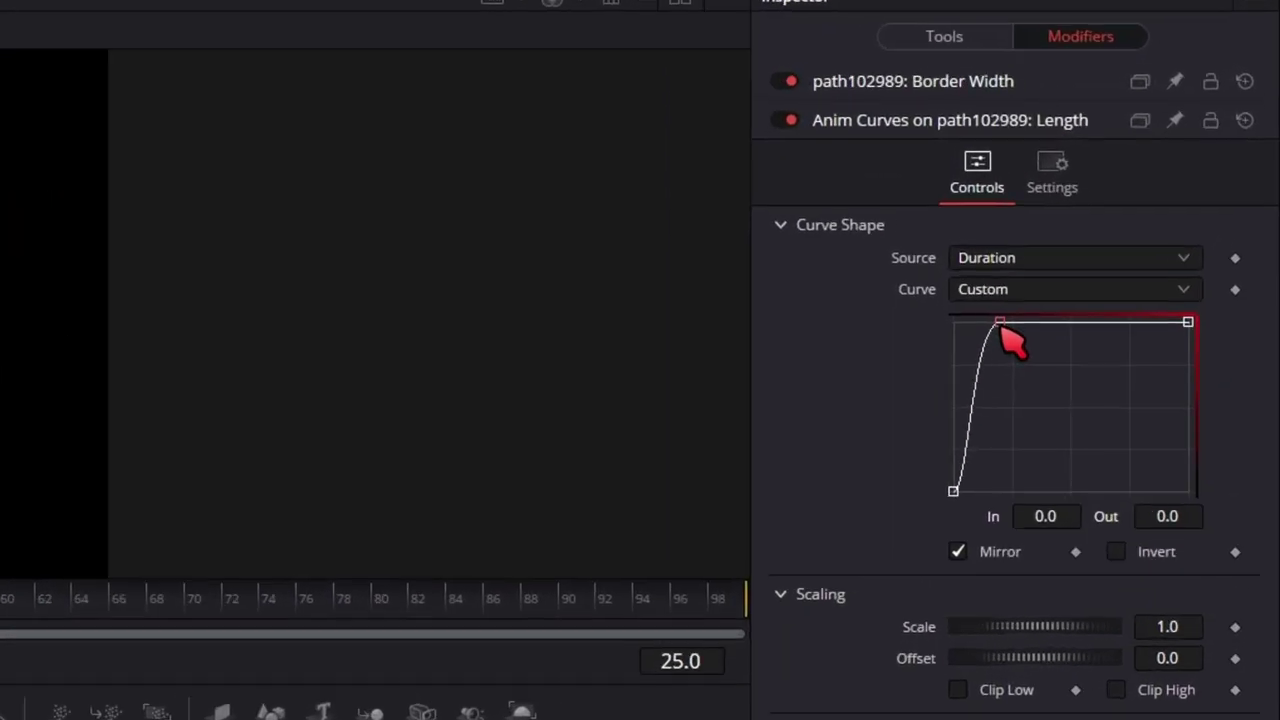
drag(1053, 292, 1063, 307)
drag(1013, 348, 1066, 351)
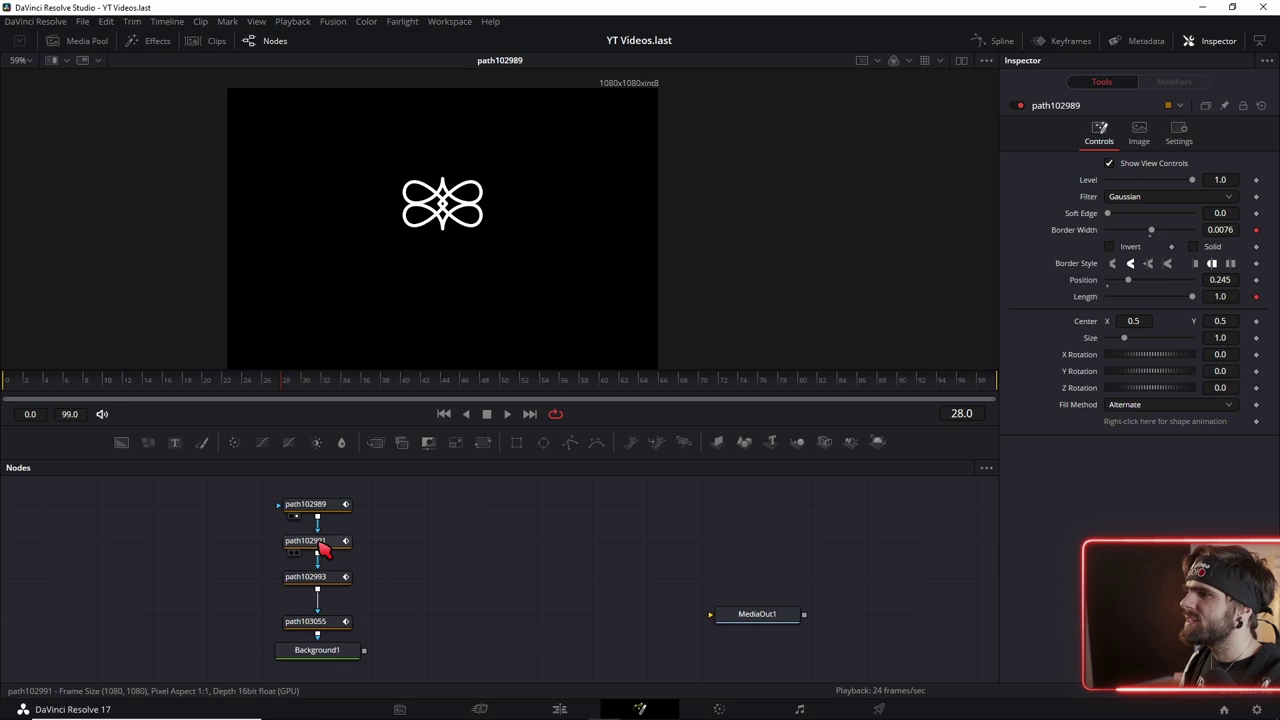
Link path102991's Length to path102989's Anim Curves and play the draw-in.
click(319, 541)
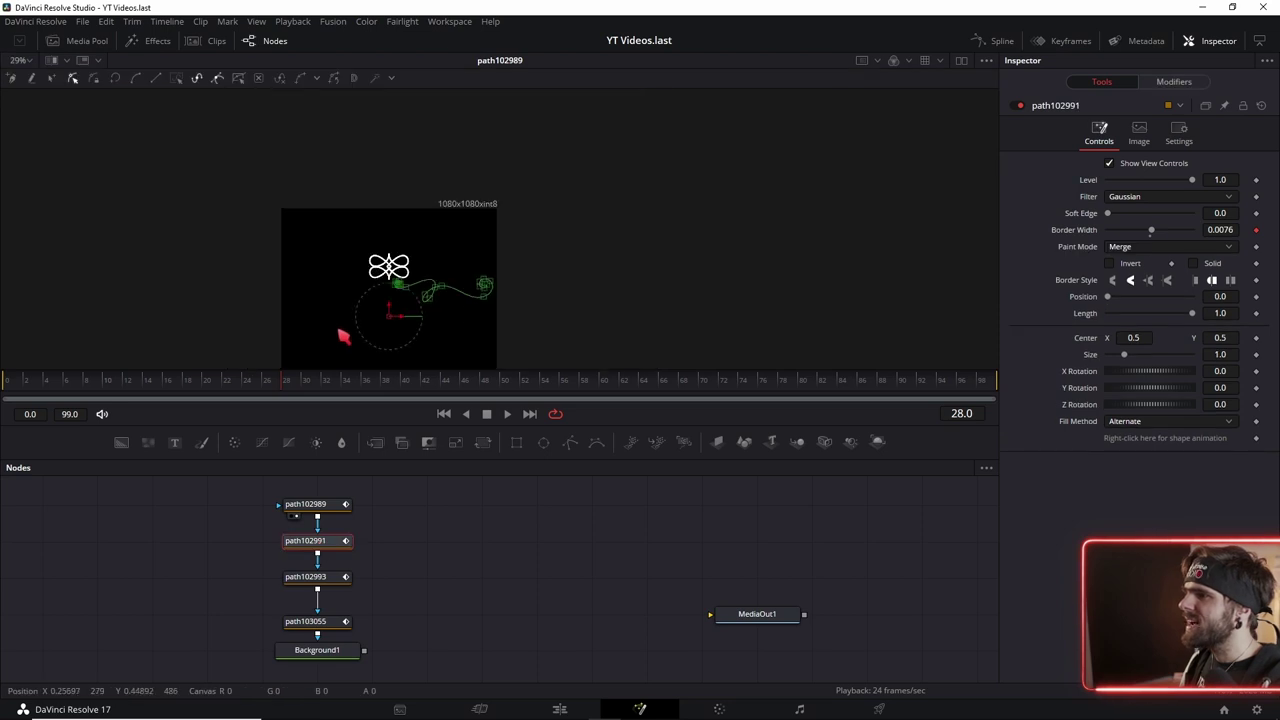
click(380, 563)
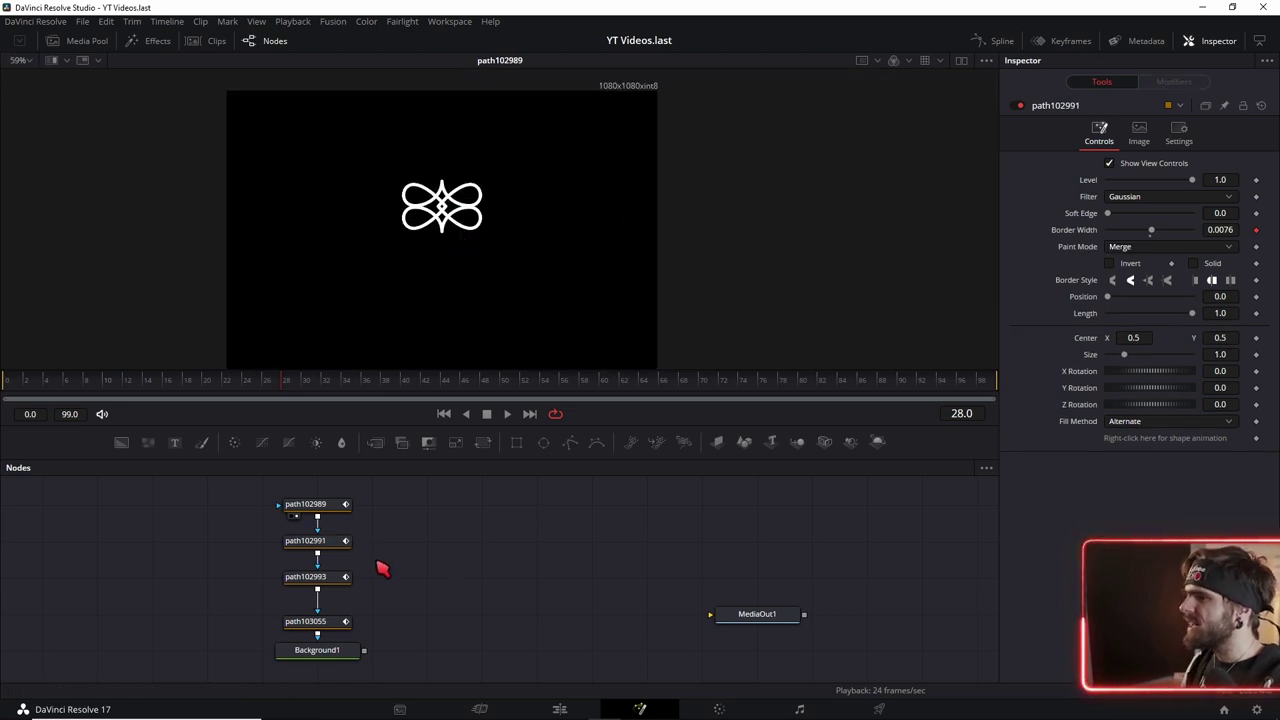
click(320, 541)
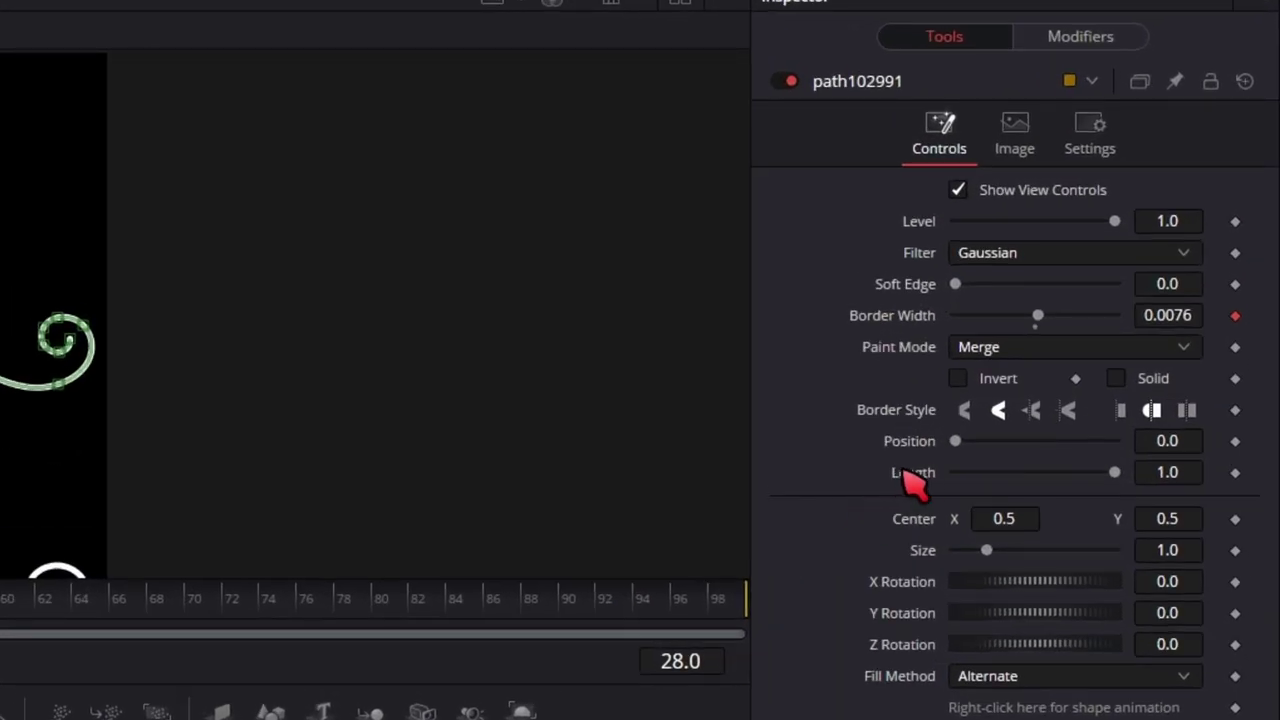
right_click(913, 470)
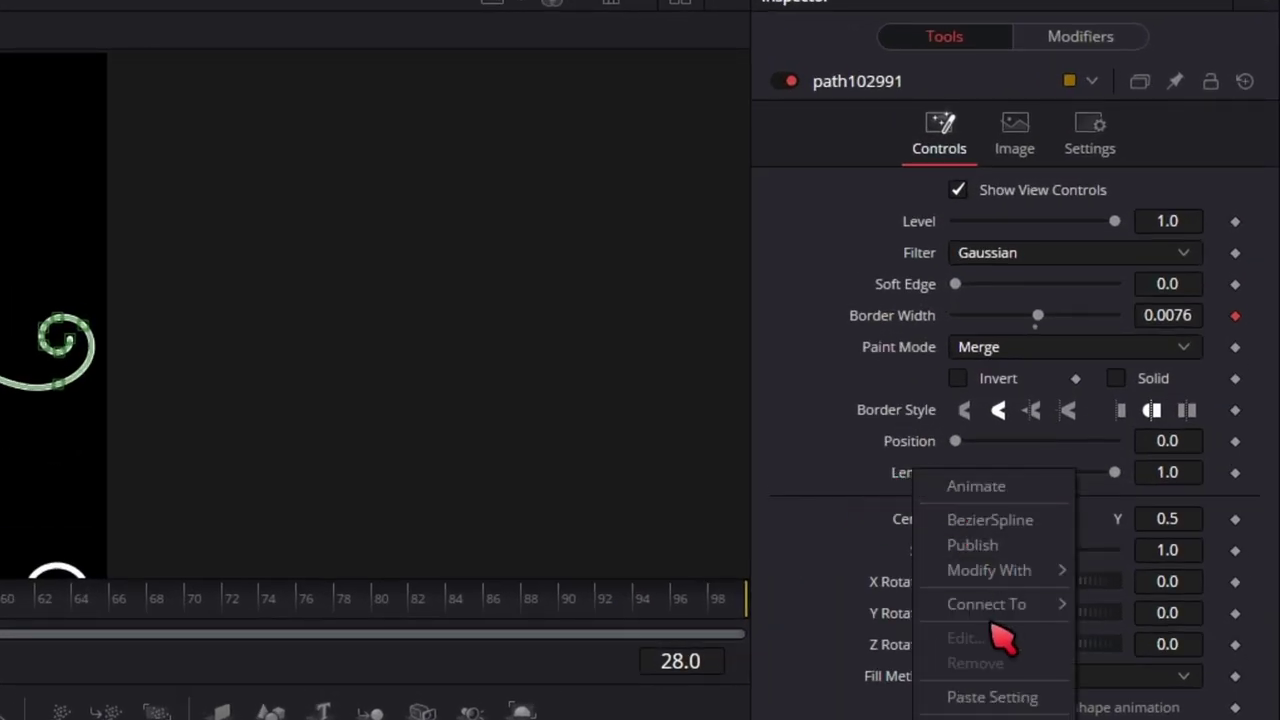
mouse_move(1000, 612)
mouse_move(866, 612)
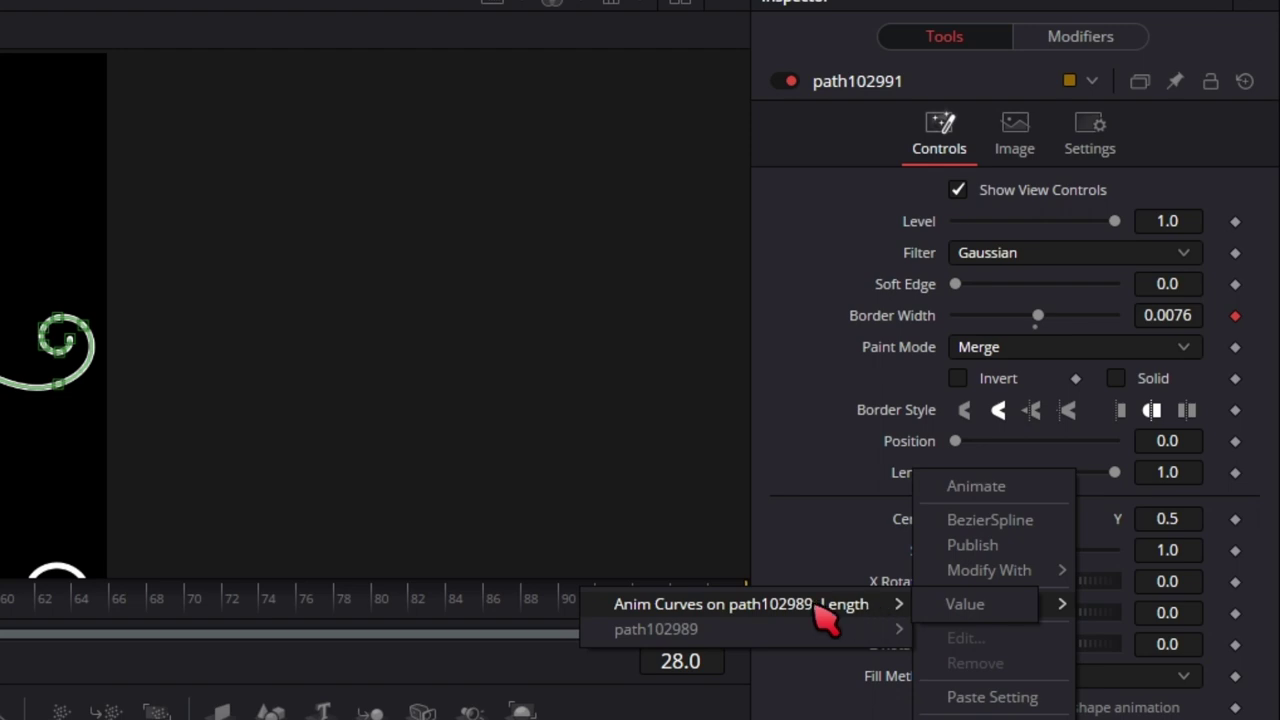
click(968, 605)
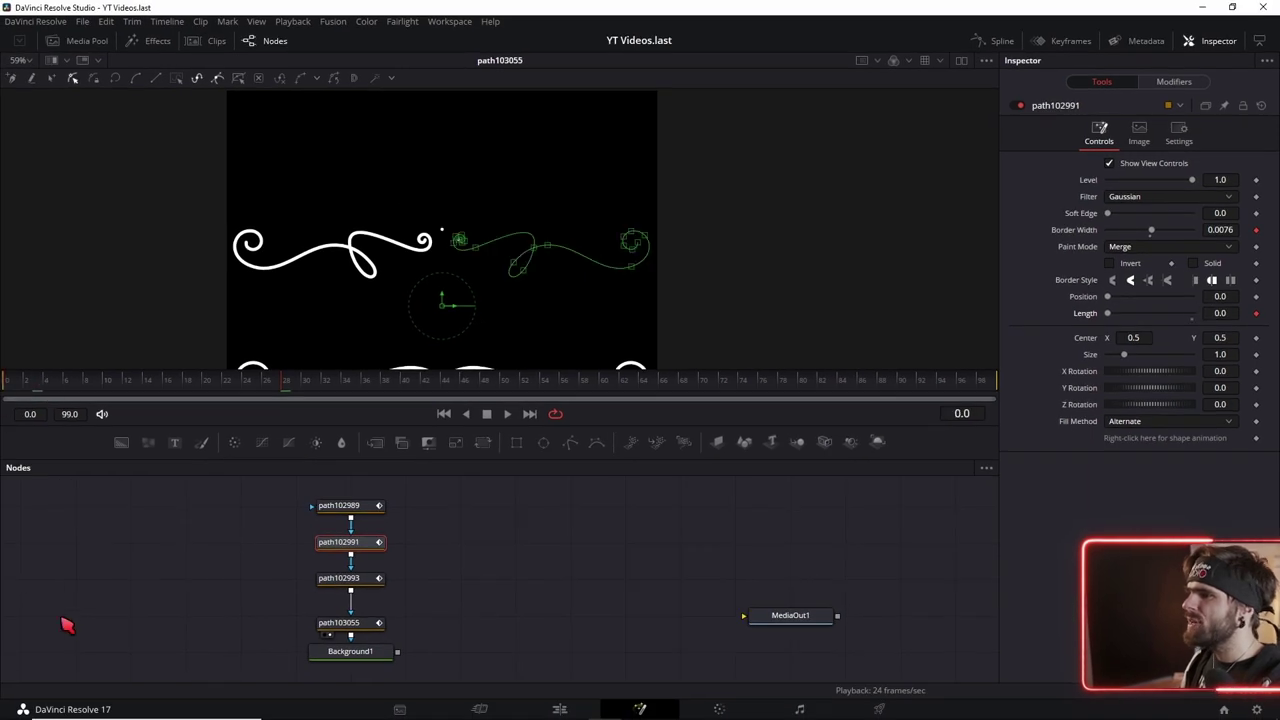
click(67, 625)
key(space)
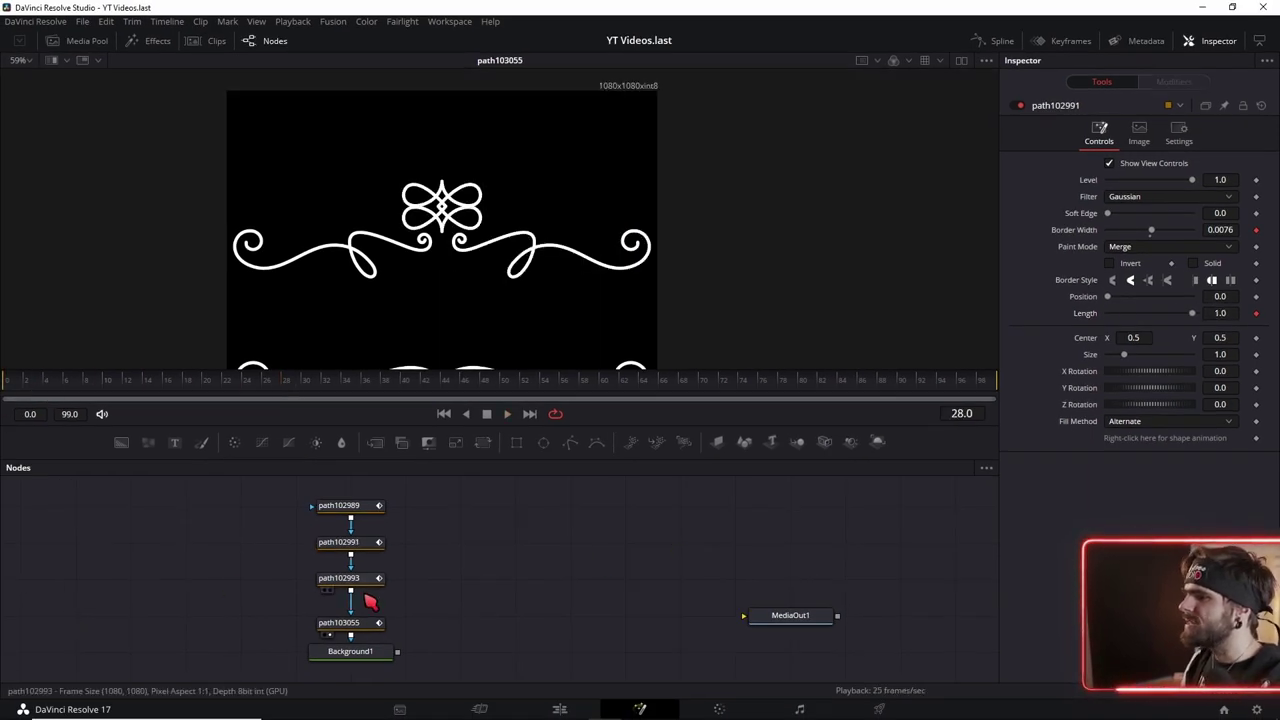
Link path102993's Length to path102989's Anim Curves and replay from the start.
click(350, 579)
right_click(1085, 313)
mouse_move(1110, 387)
click(1010, 390)
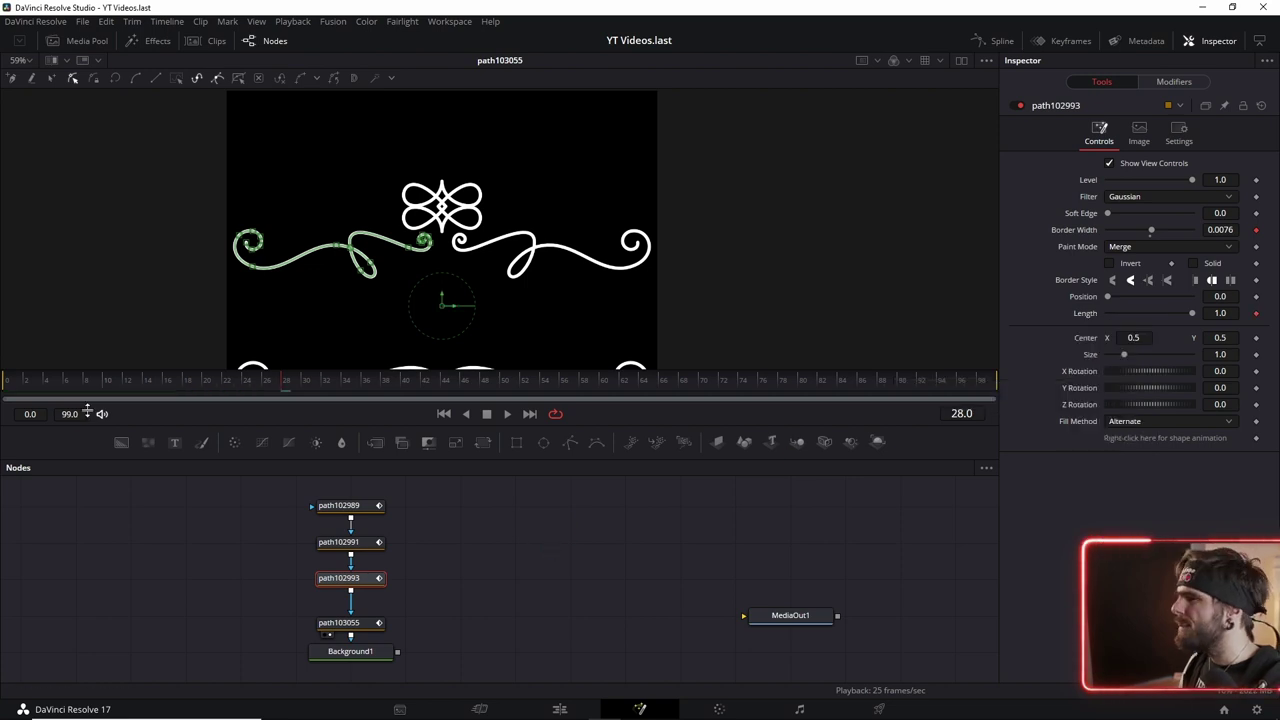
click(50, 383)
key(space)
key(ctrl+f)
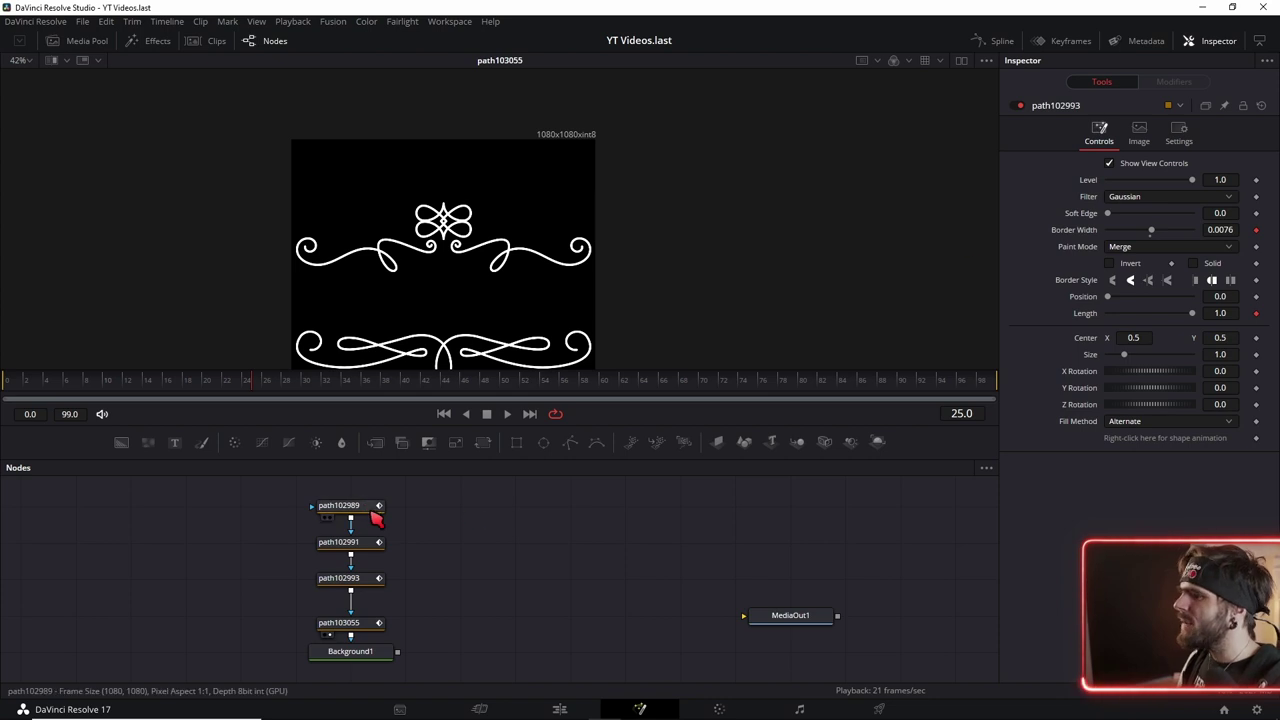
Move the Length curve point to In 0.567 and replay the draw-on from frame 0.
click(370, 505)
click(1183, 82)
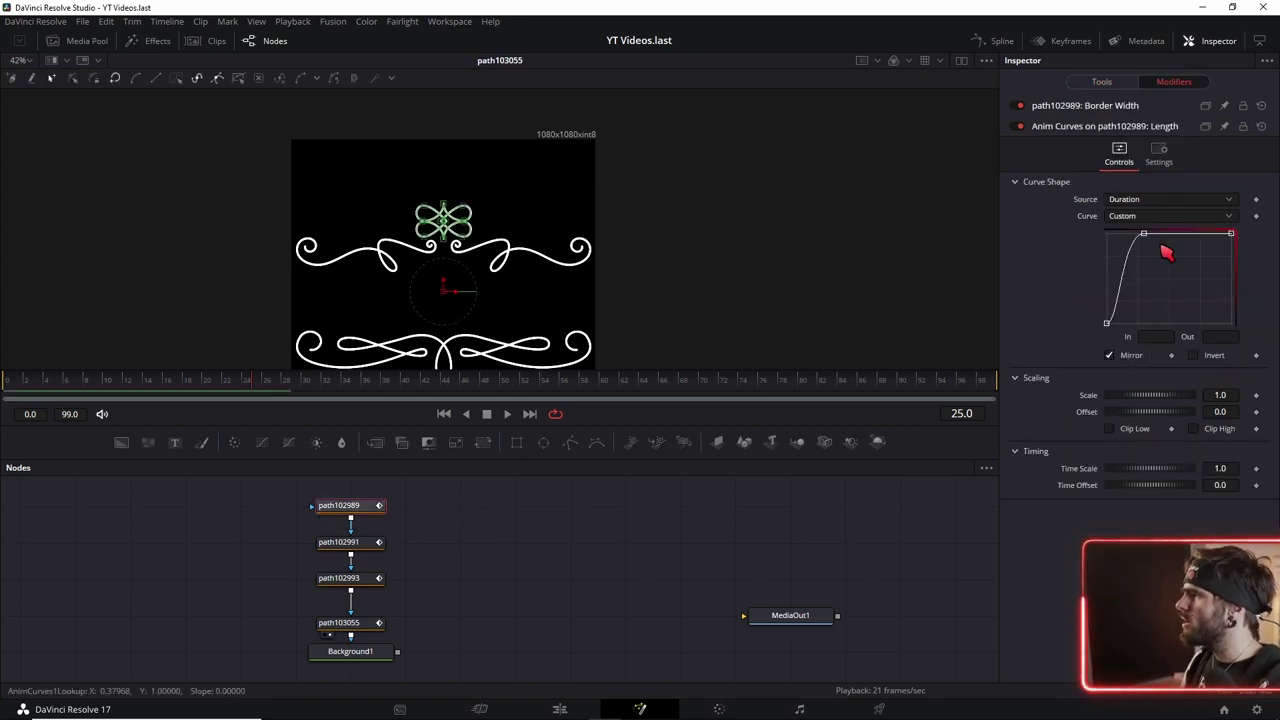
drag(1146, 236, 1178, 234)
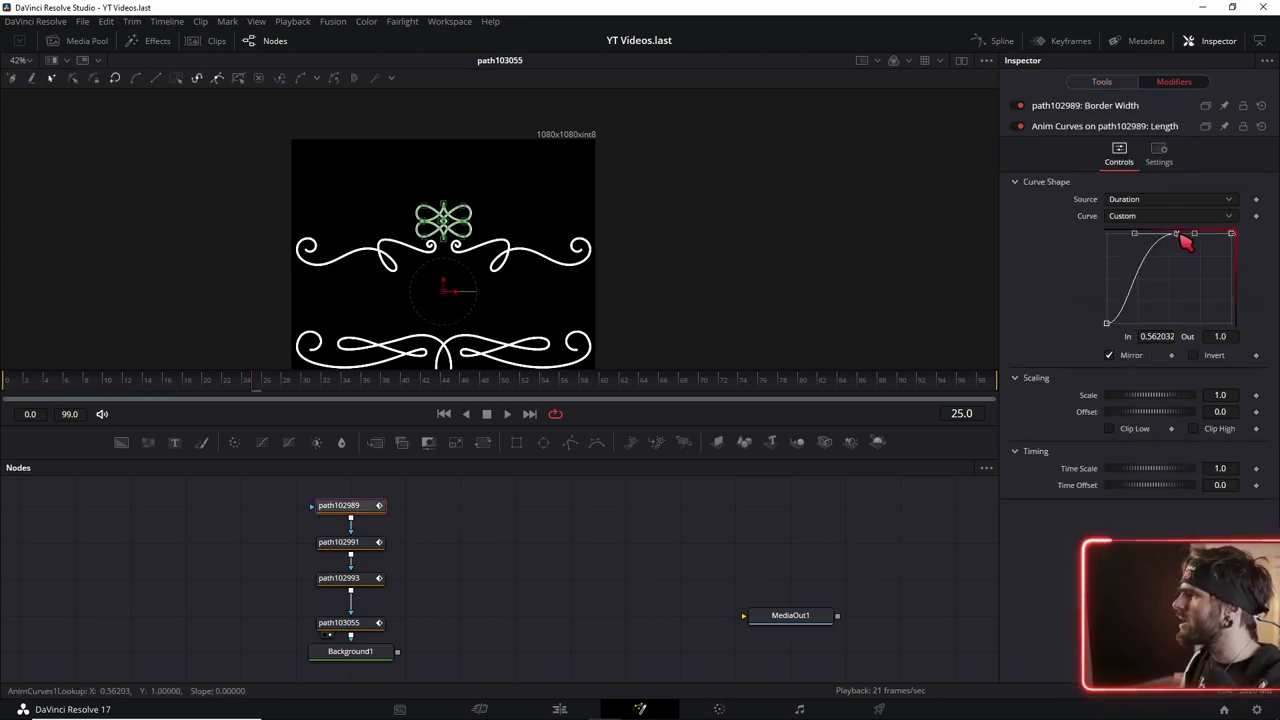
click(5, 392)
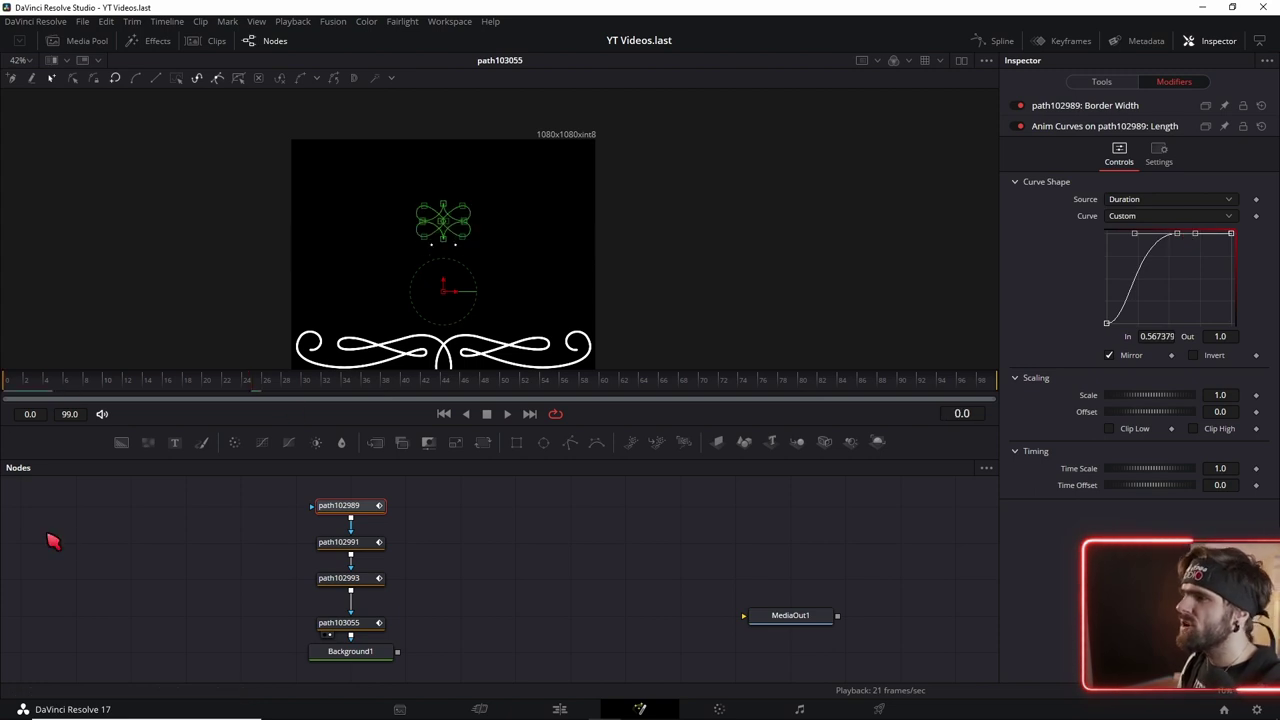
click(103, 562)
key(space)
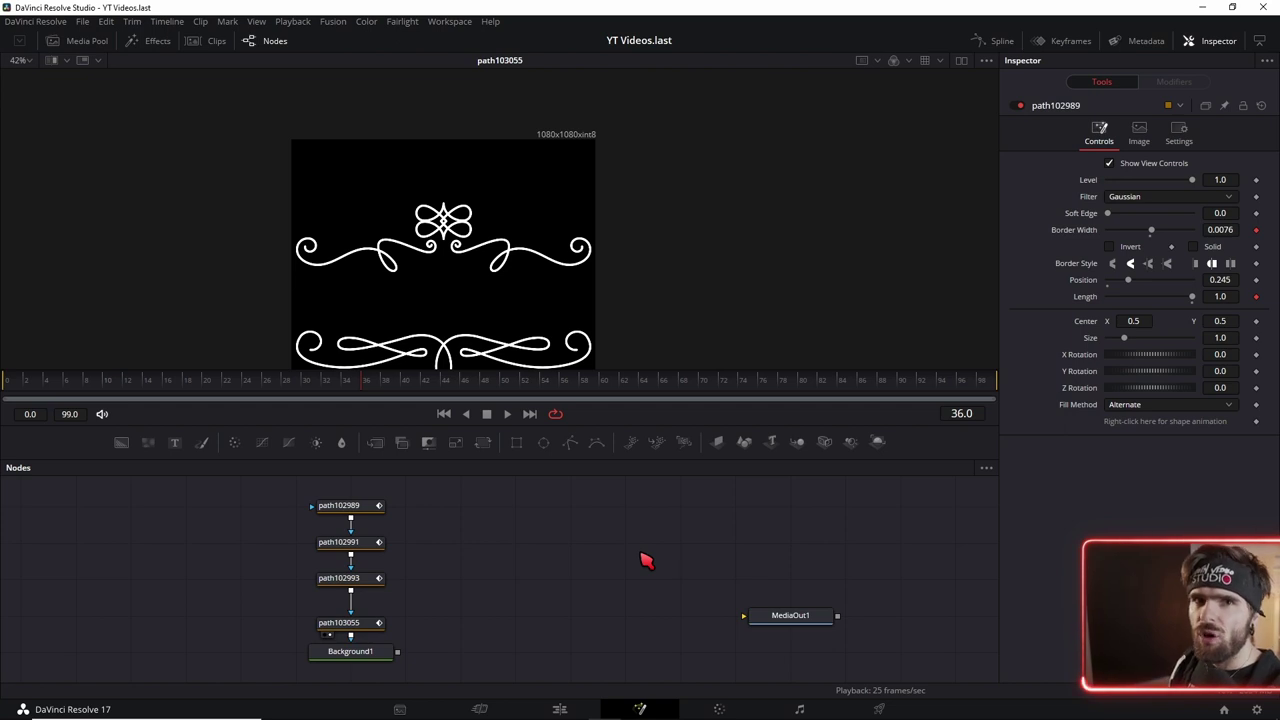
scroll(415, 592, up, 2)
Zero path103055's Length, connect it to path102989's Anim Curves, and play back from the start.
click(330, 640)
scroll(436, 200, down, 2)
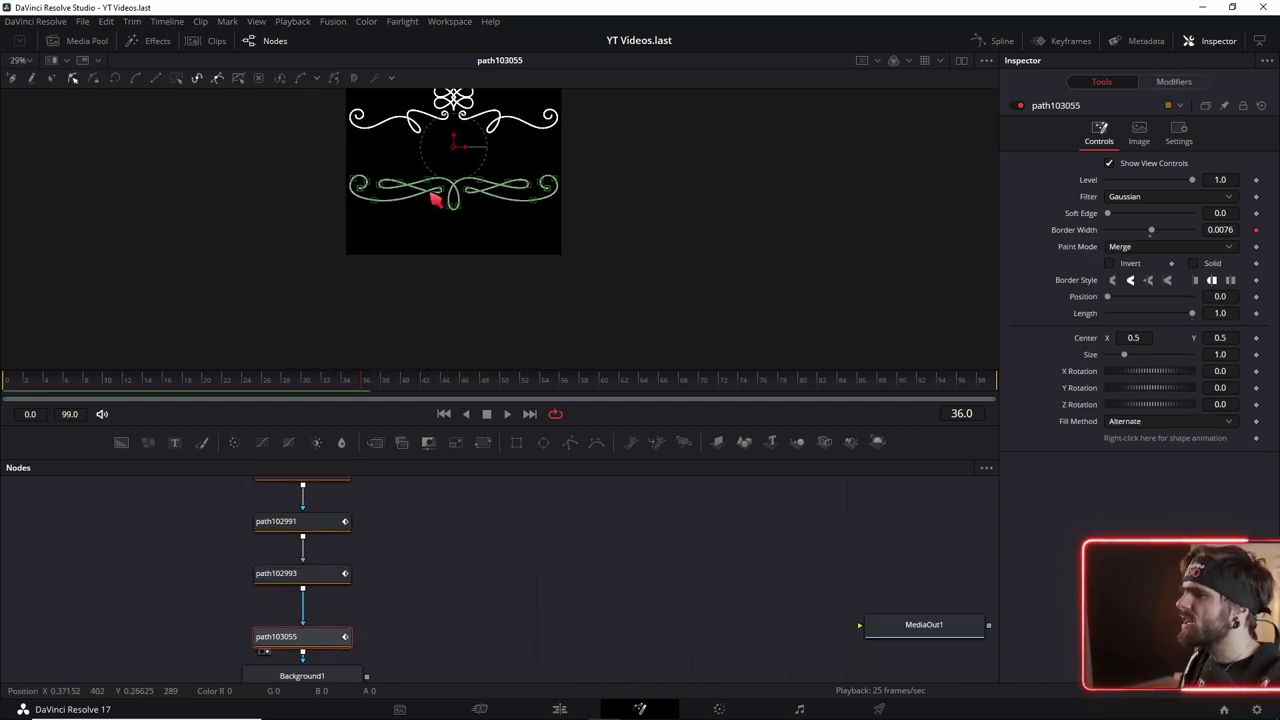
scroll(436, 200, up, 3)
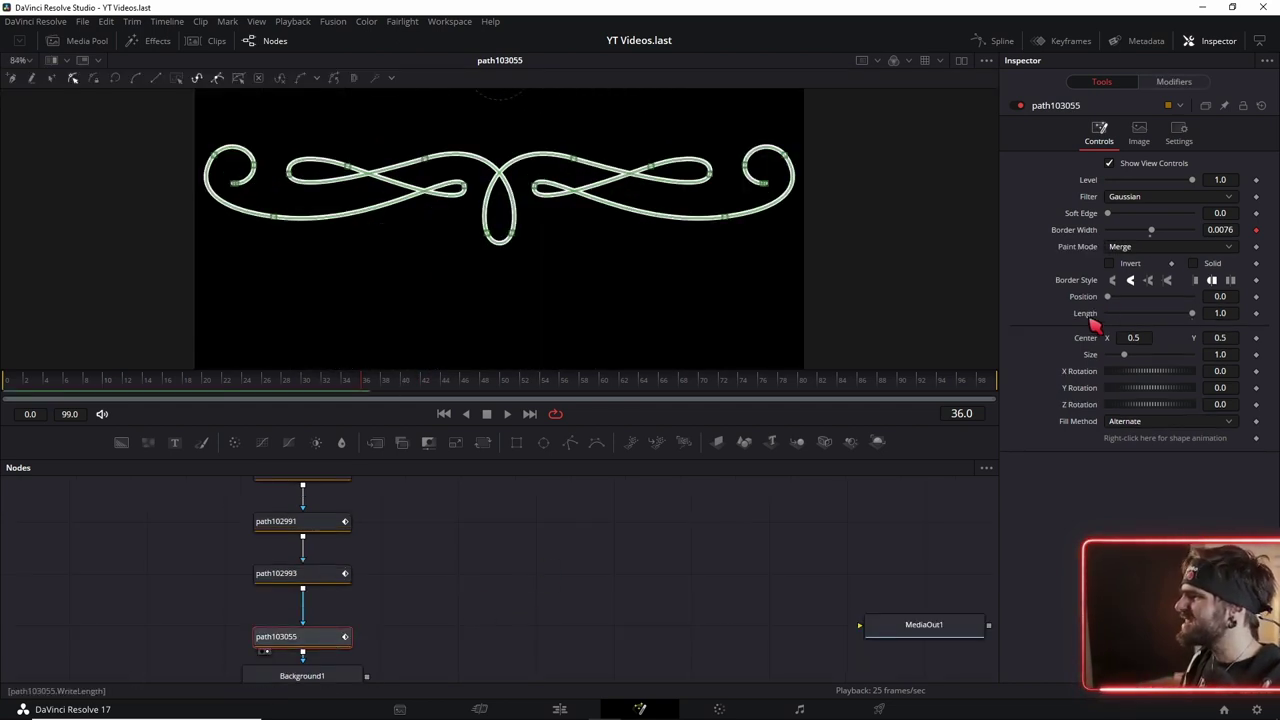
mouse_move(1195, 313)
mouse_down()
mouse_move(1107, 315)
mouse_move(1138, 313)
mouse_up()
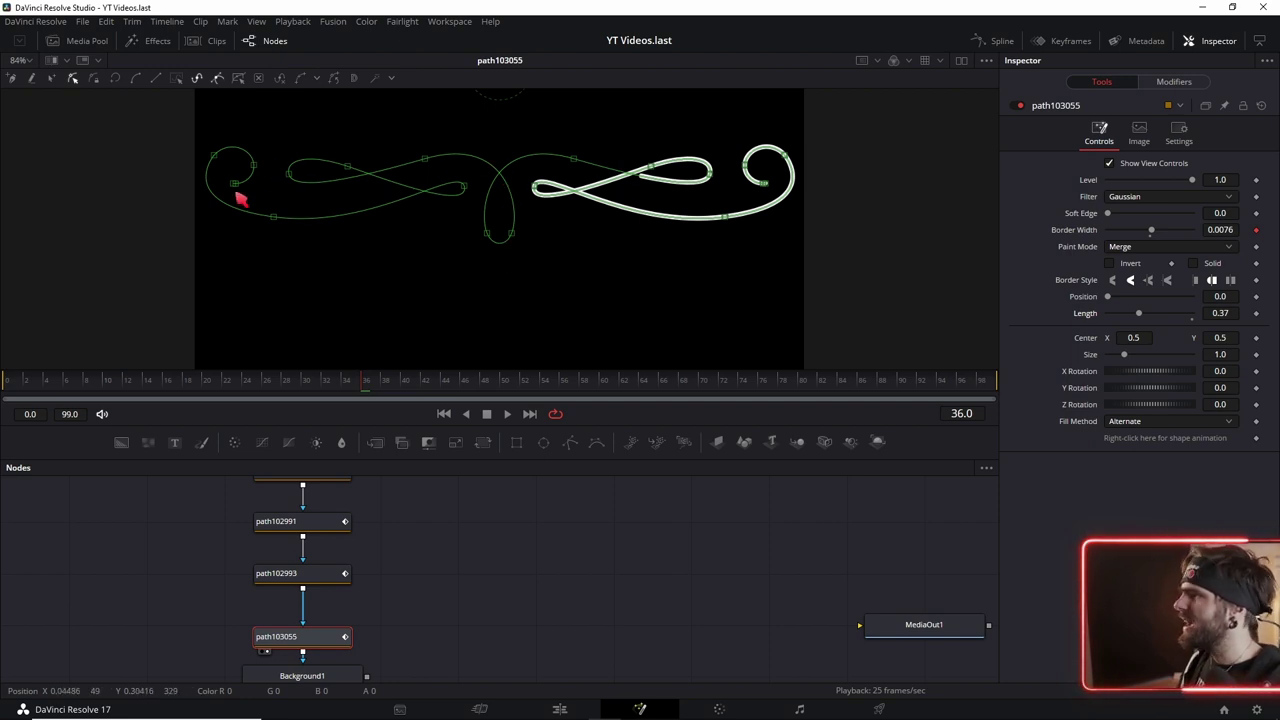
right_click(1086, 316)
mouse_move(1108, 388)
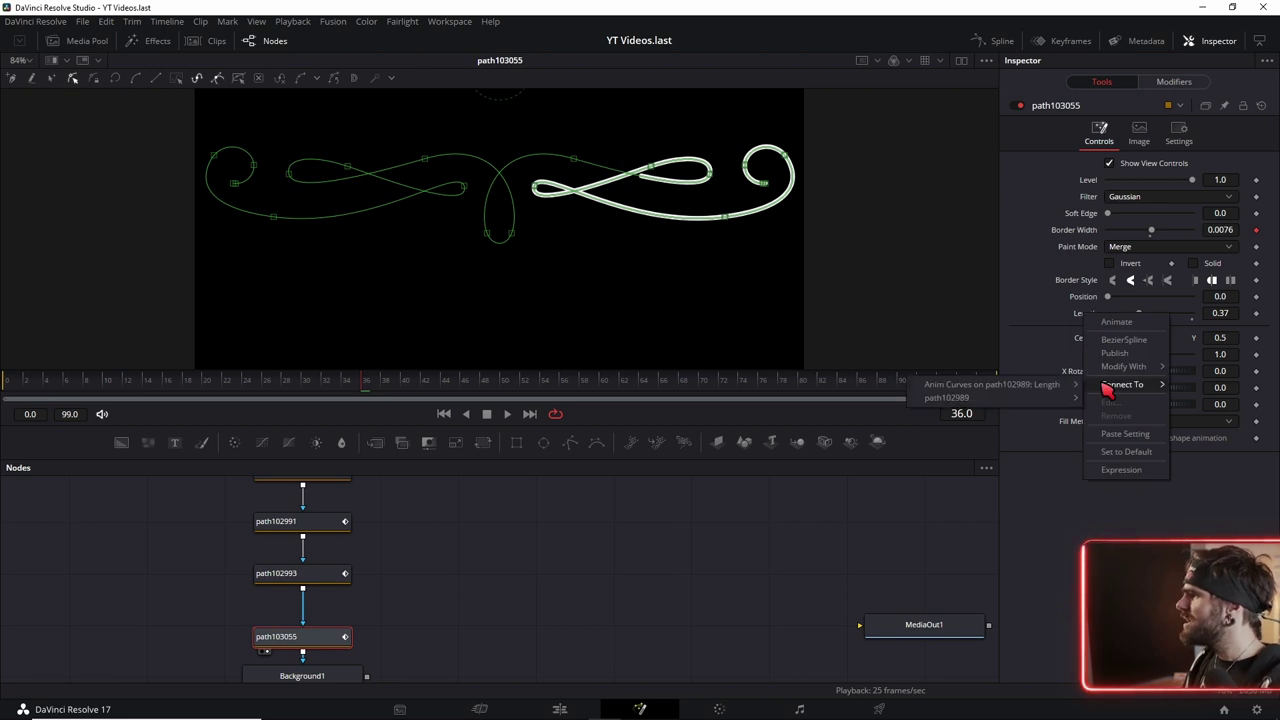
click(990, 384)
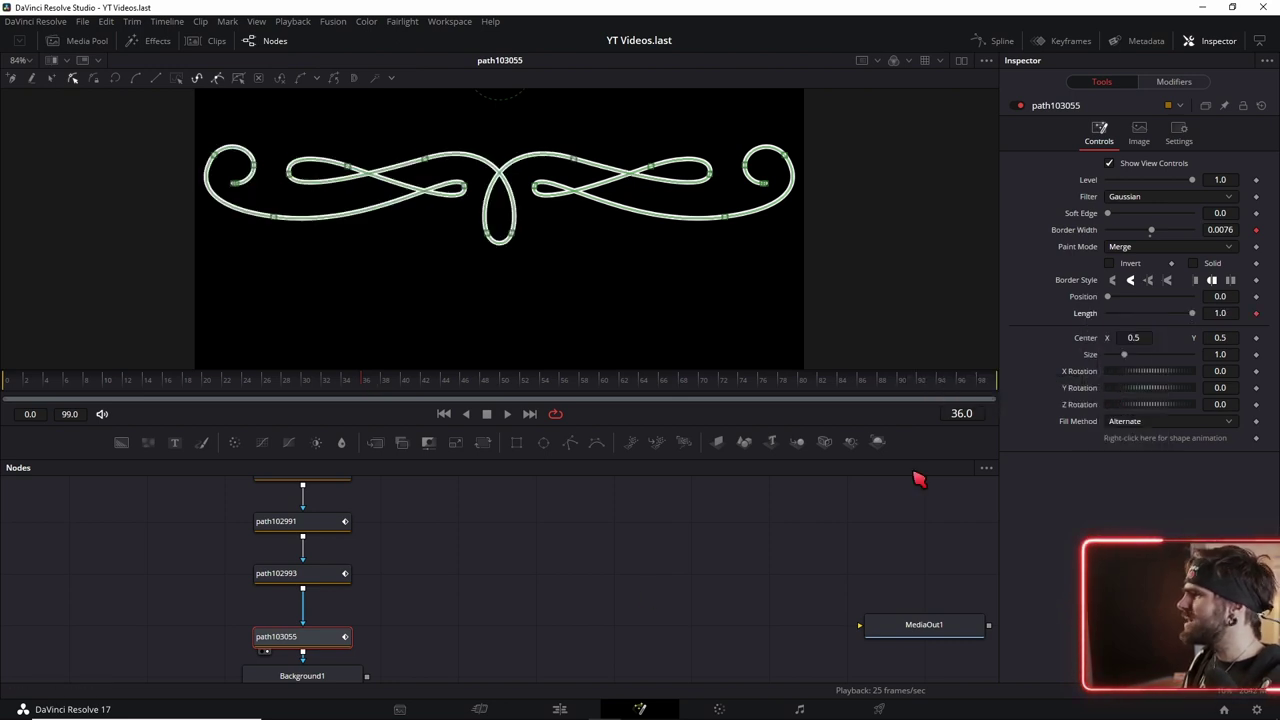
key(Home)
scroll(380, 275, down, 4)
key(space)
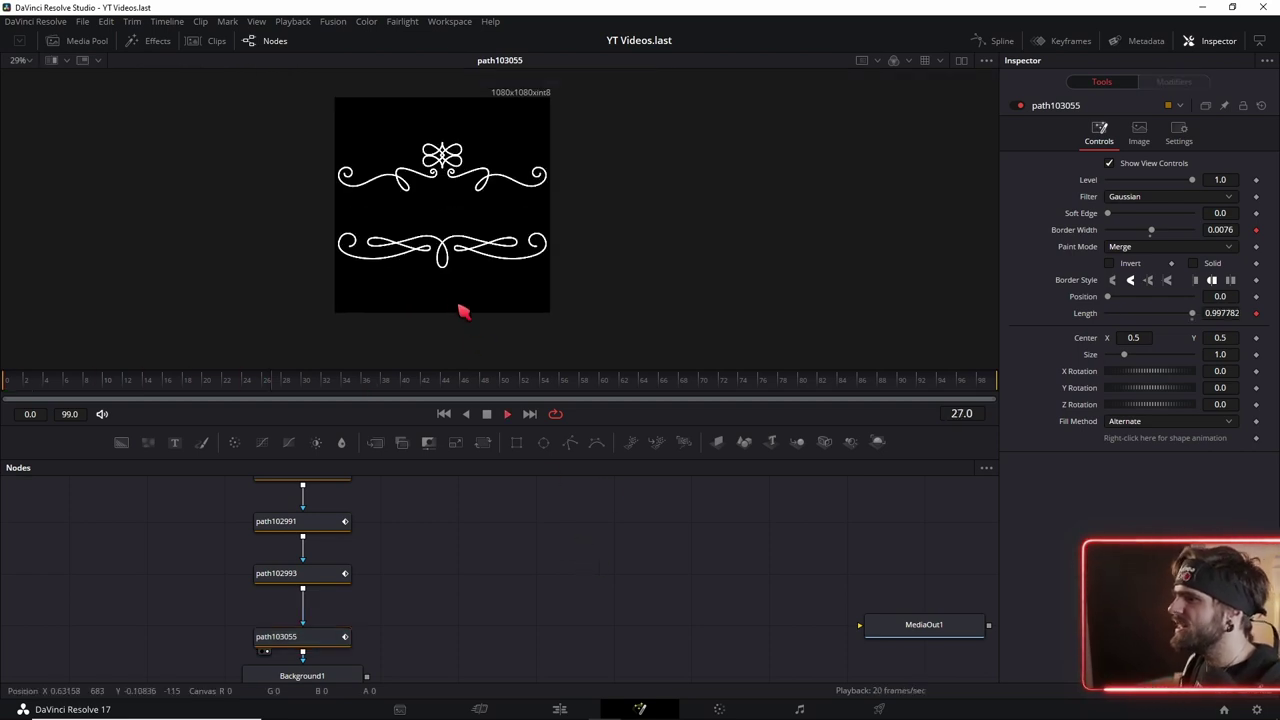
Give path103055's Position the expression 0.5-WriteLength/2, then play to check the centred draw-on.
scroll(445, 276, up, 2)
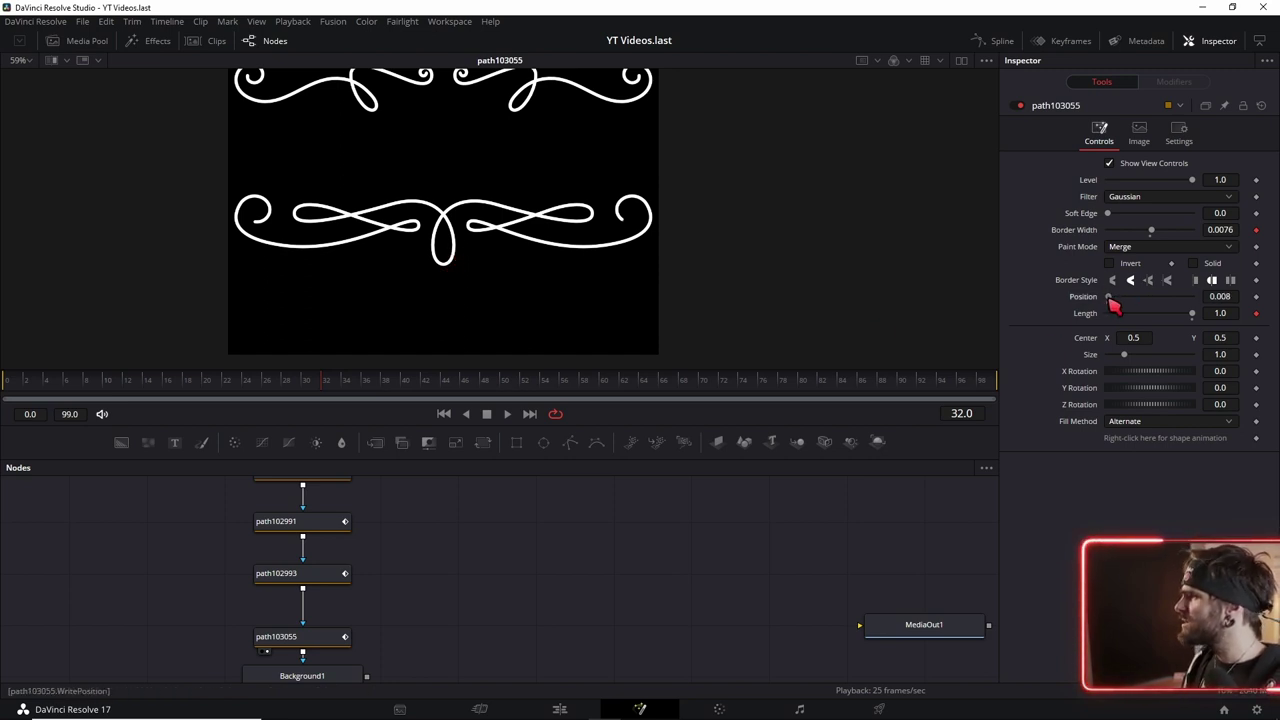
drag(1110, 300, 1148, 304)
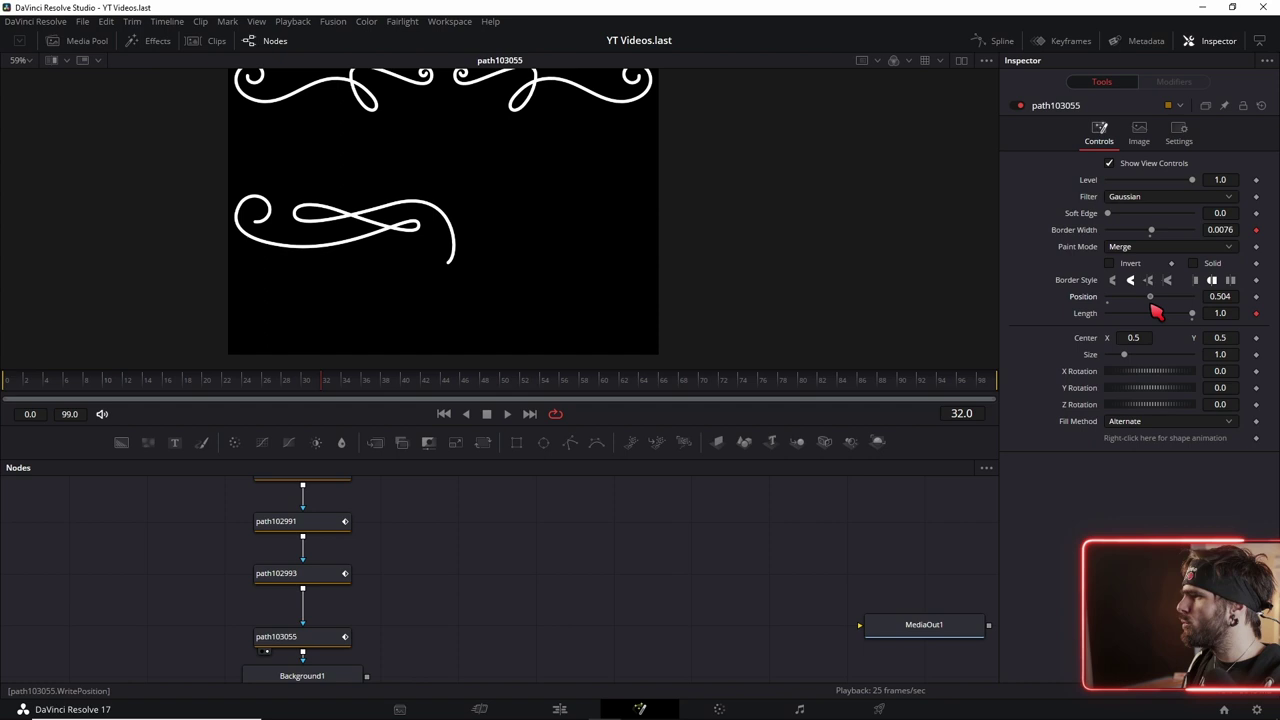
drag(1148, 304, 1076, 296)
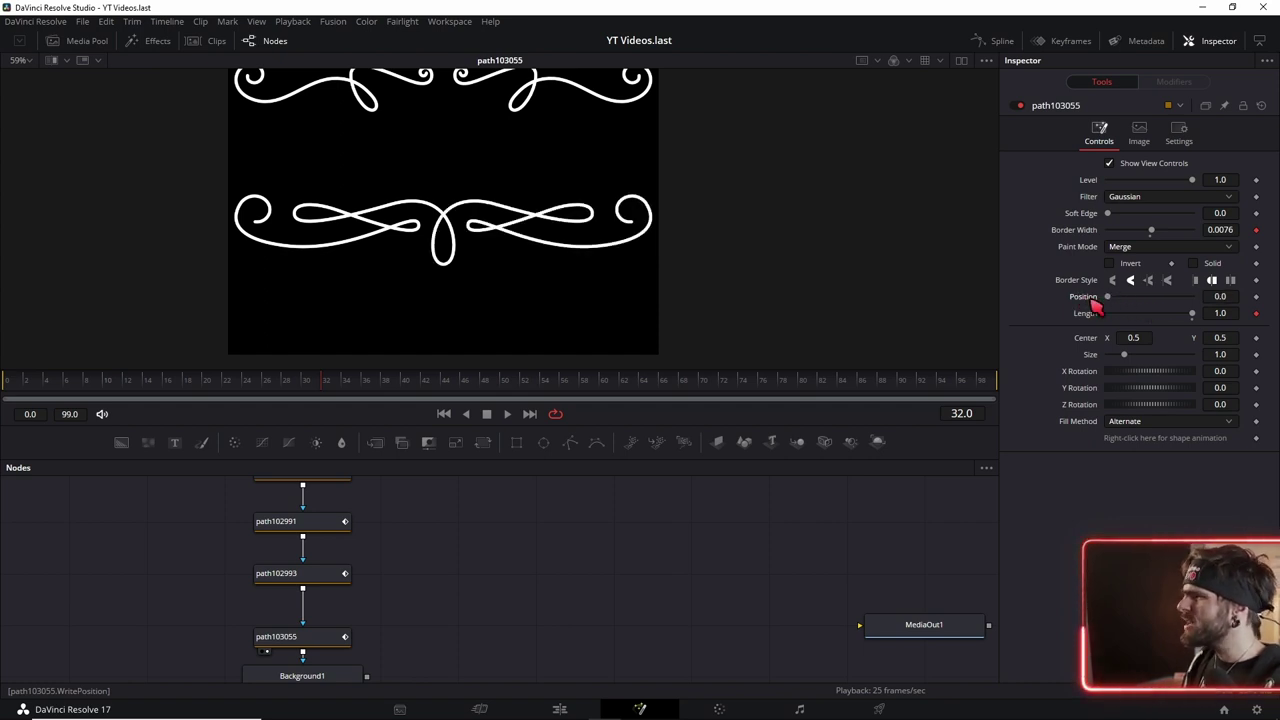
right_click(1089, 304)
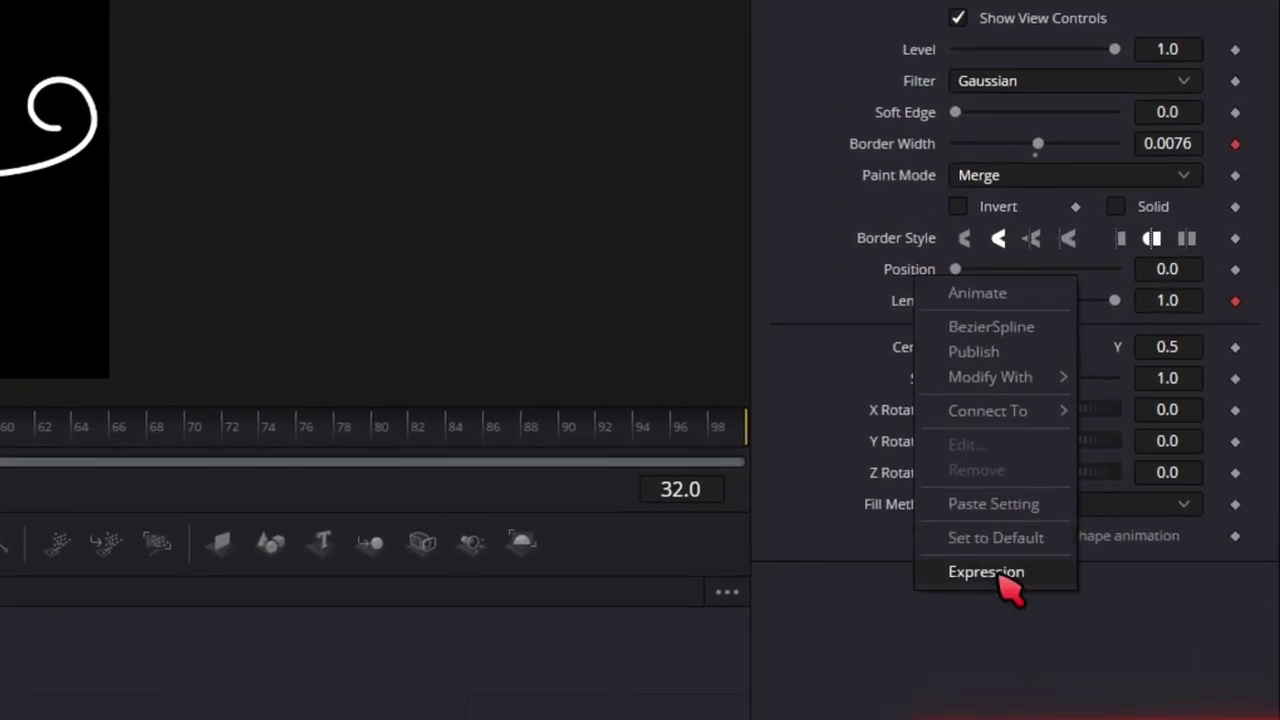
click(986, 572)
text(0.5-)
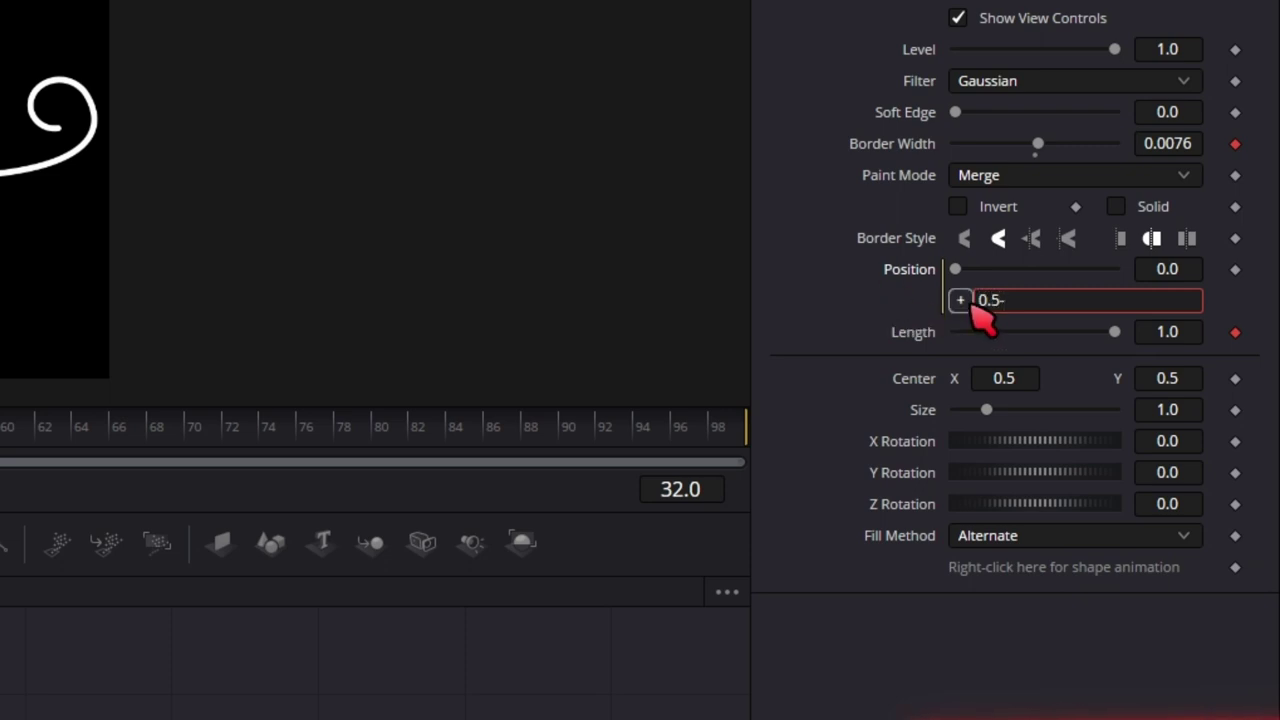
drag(960, 300, 914, 344)
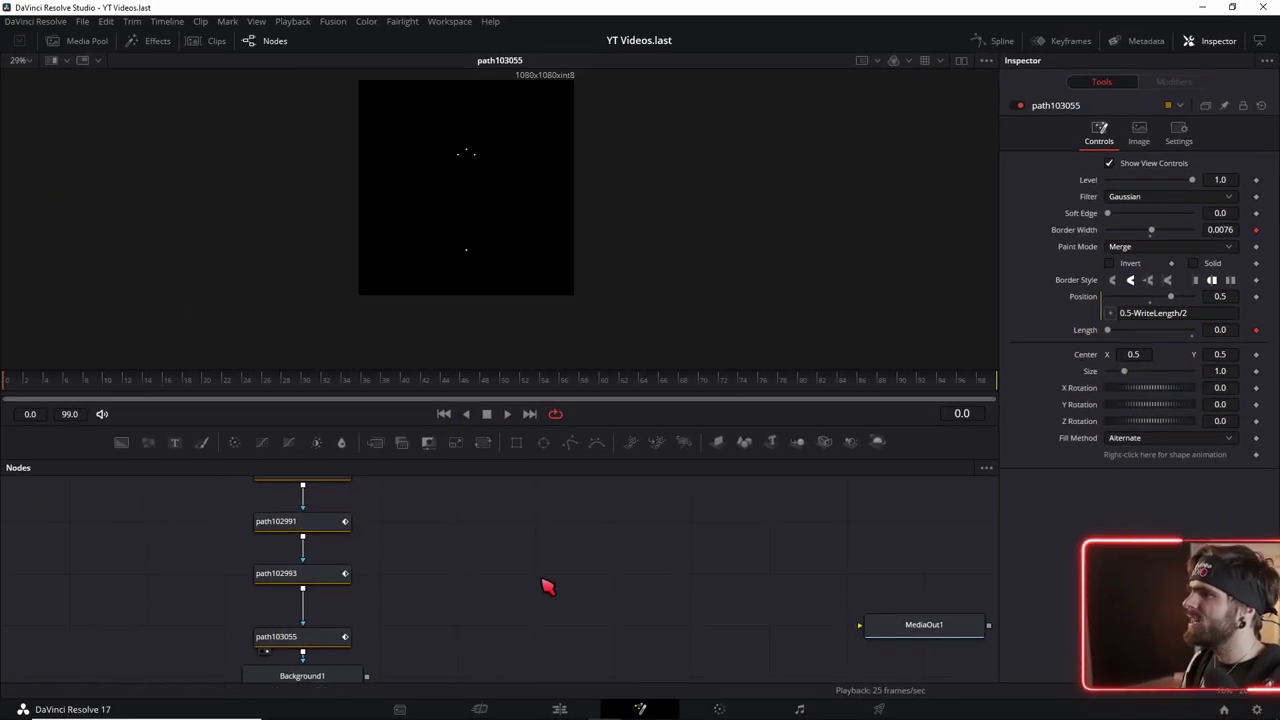
key(space)
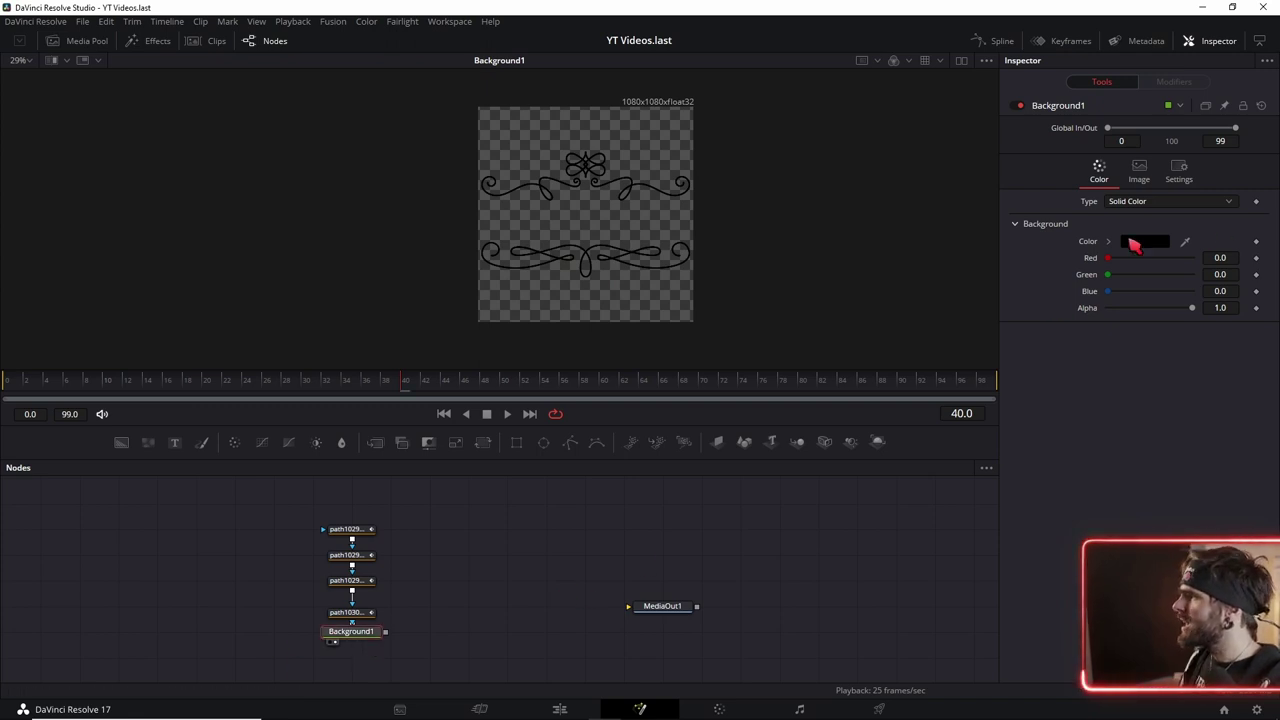
Set Background1's colour to white with the colour picker.
click(1150, 244)
drag(799, 323, 804, 180)
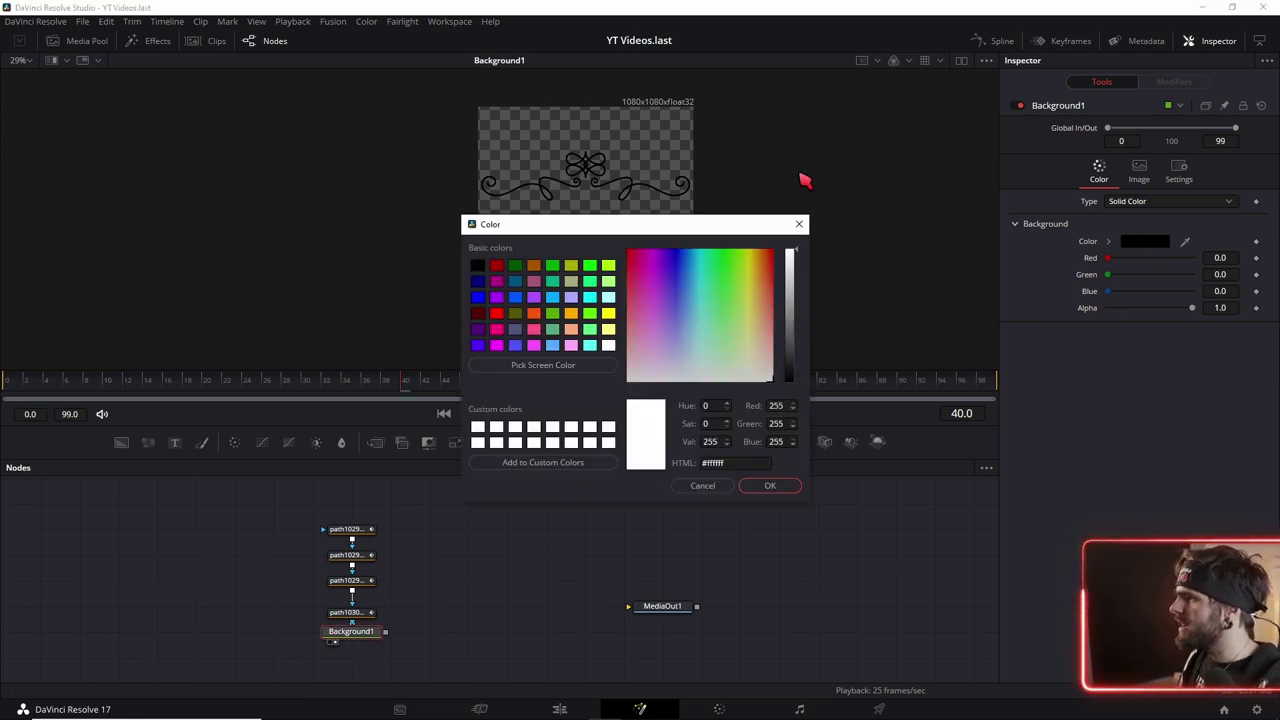
click(768, 486)
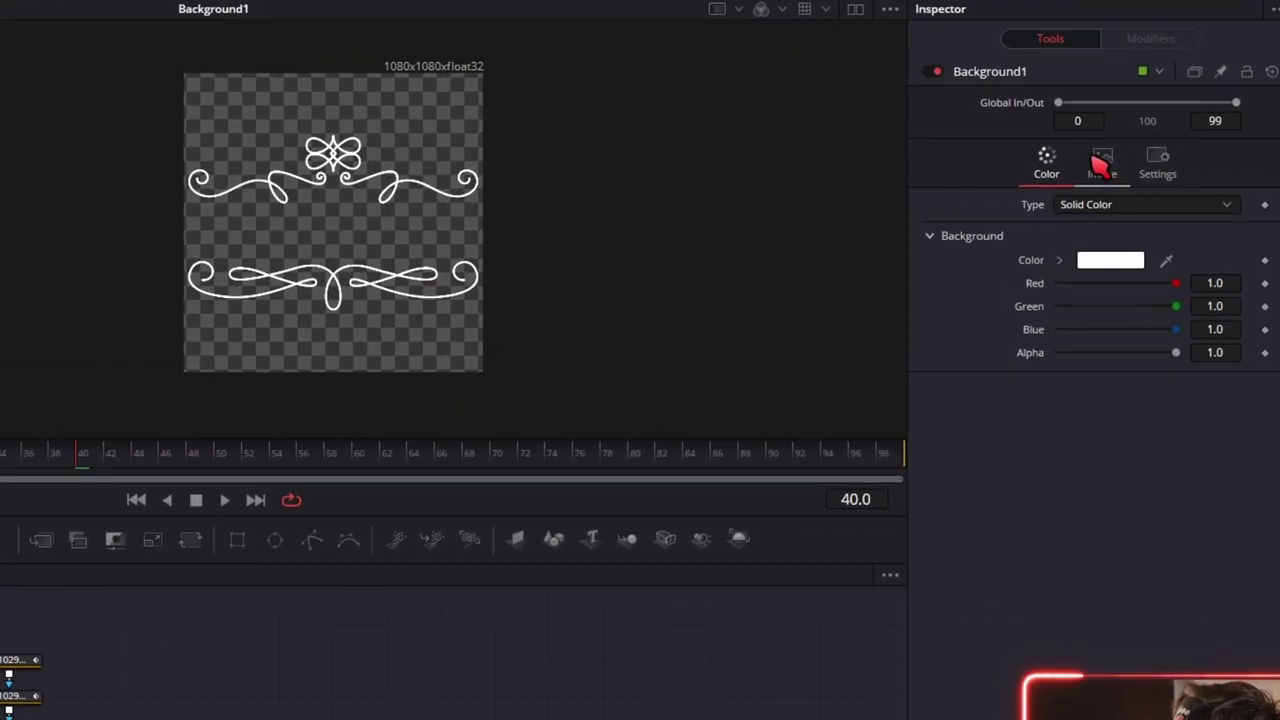
Enlarge the Background1 canvas to 1645×1517, then bring up Notepad++.
click(1140, 168)
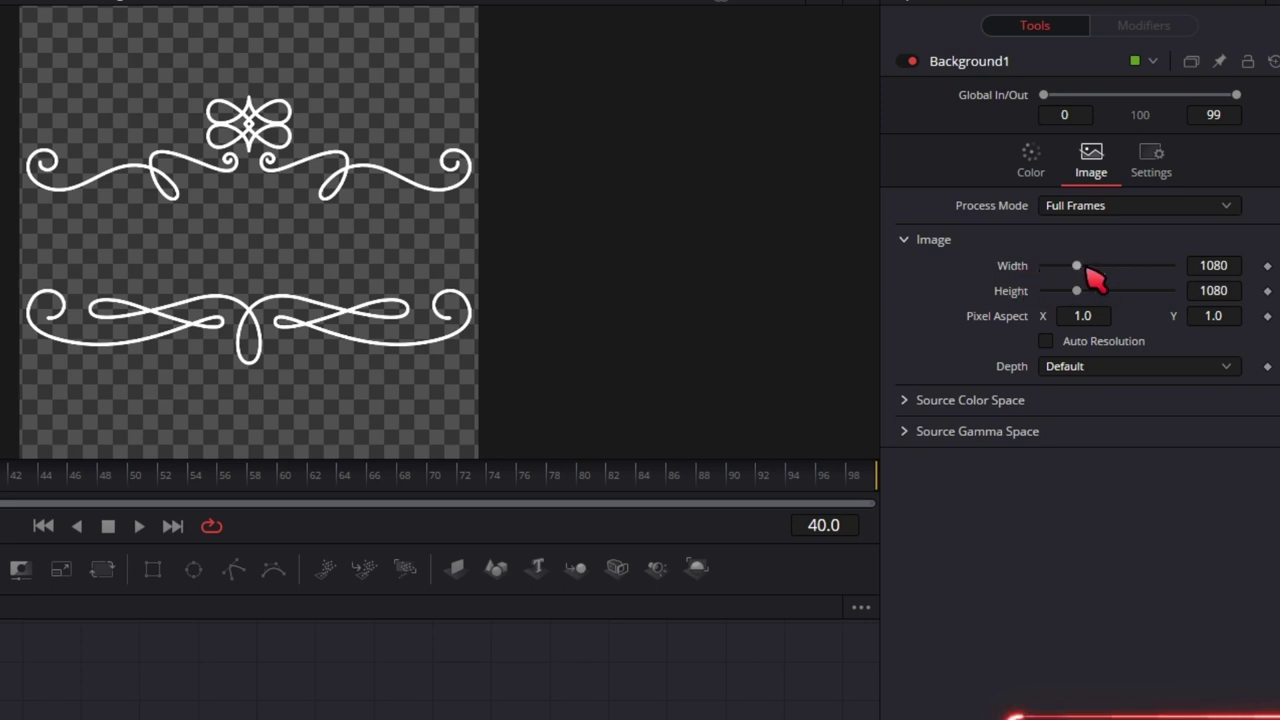
drag(1086, 270, 1104, 271)
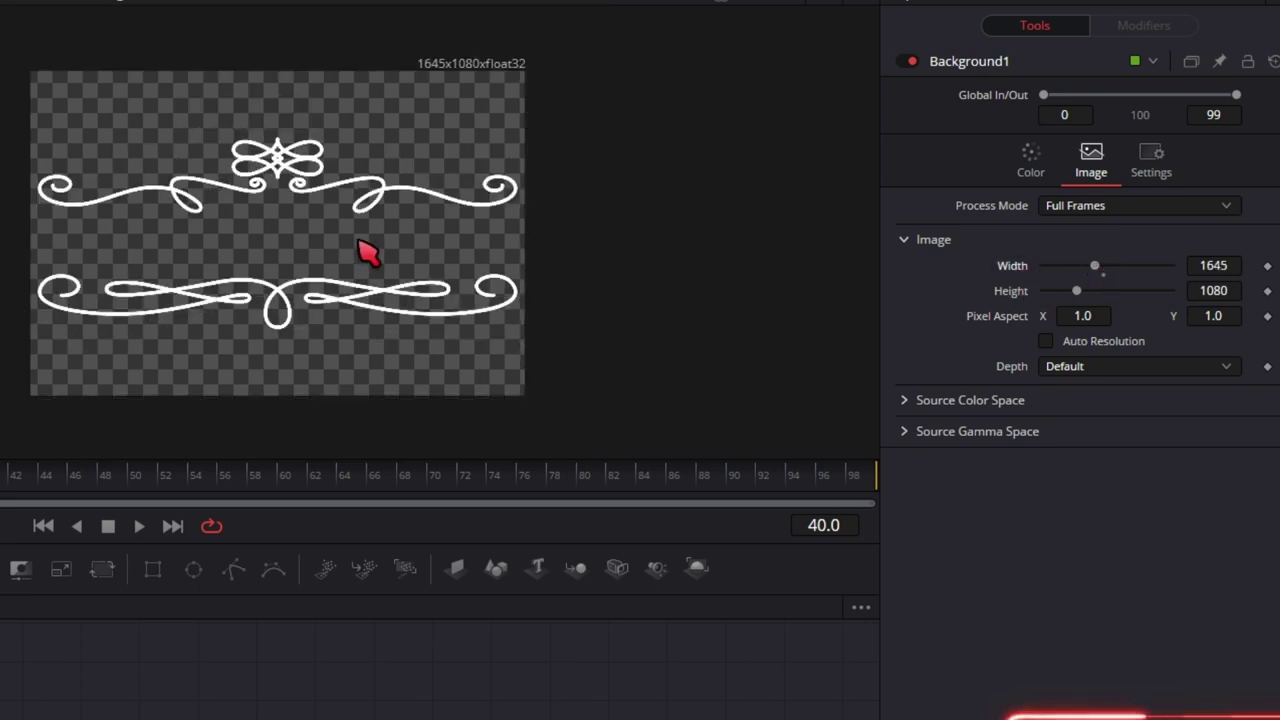
drag(1084, 288, 1096, 290)
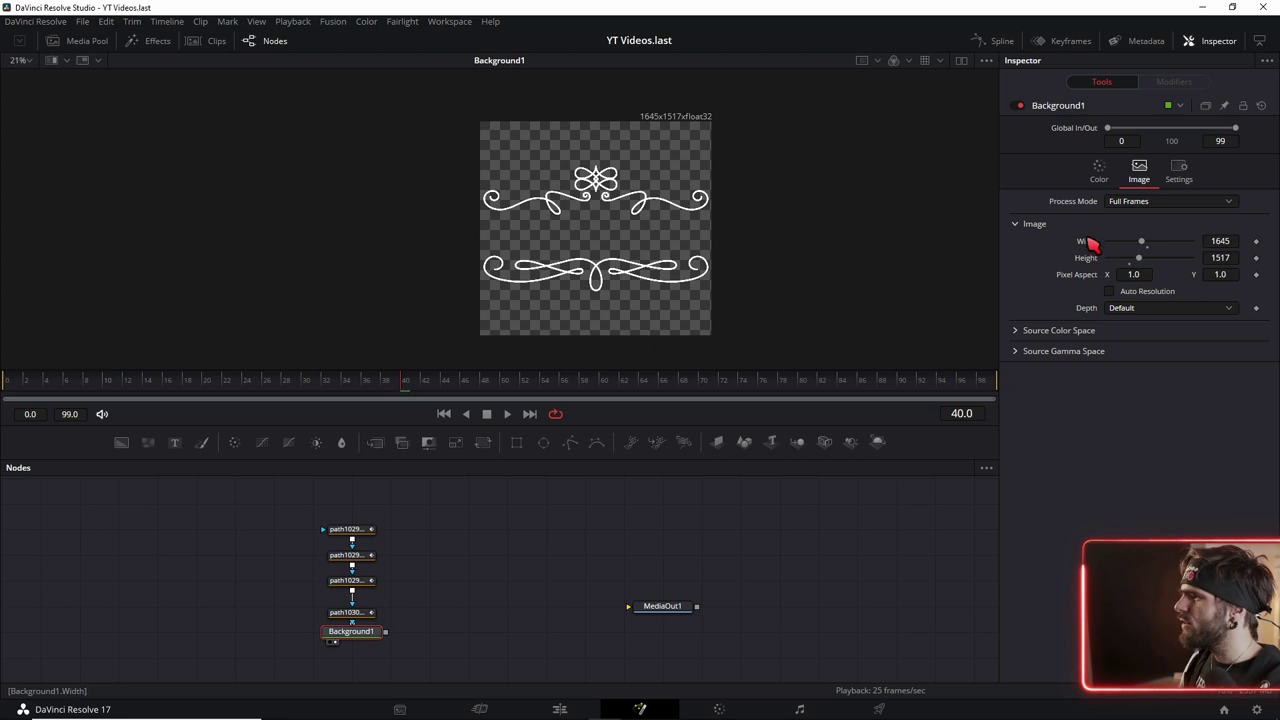
click(452, 578)
key(alt+Tab)
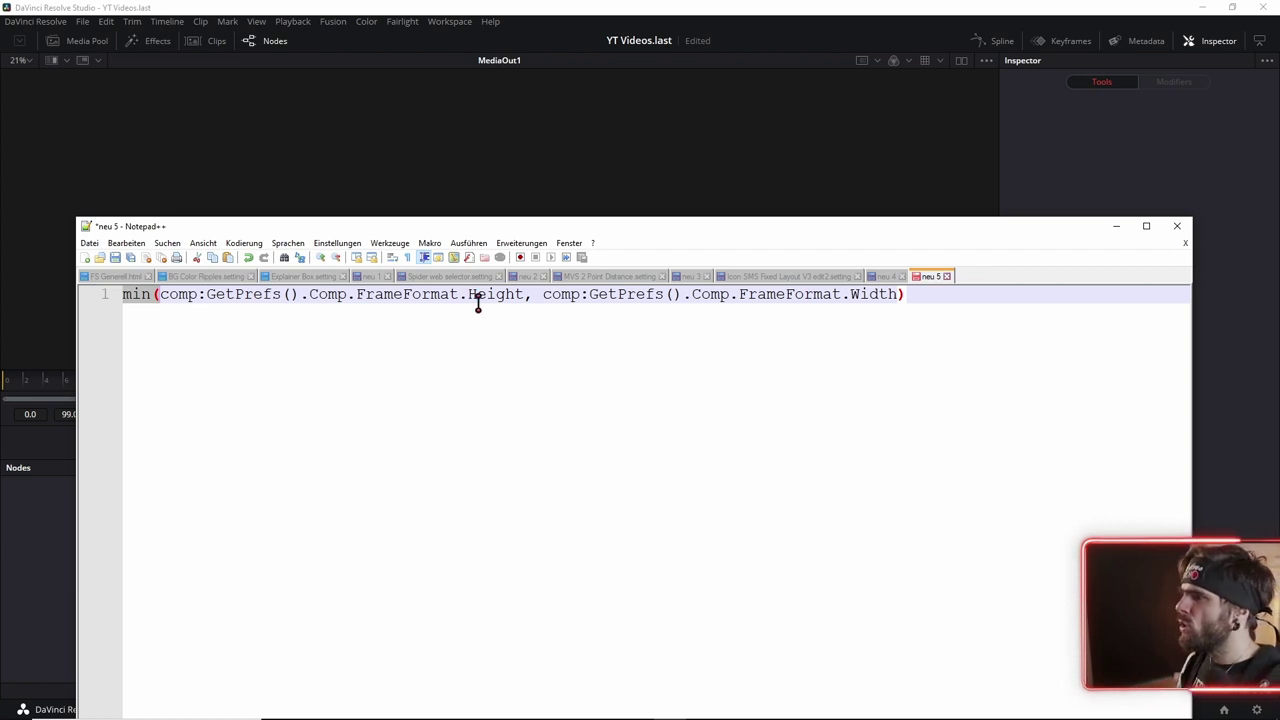
Select the full min() height/width expression in Notepad++ and return to Background1's Width options.
drag(469, 297, 494, 297)
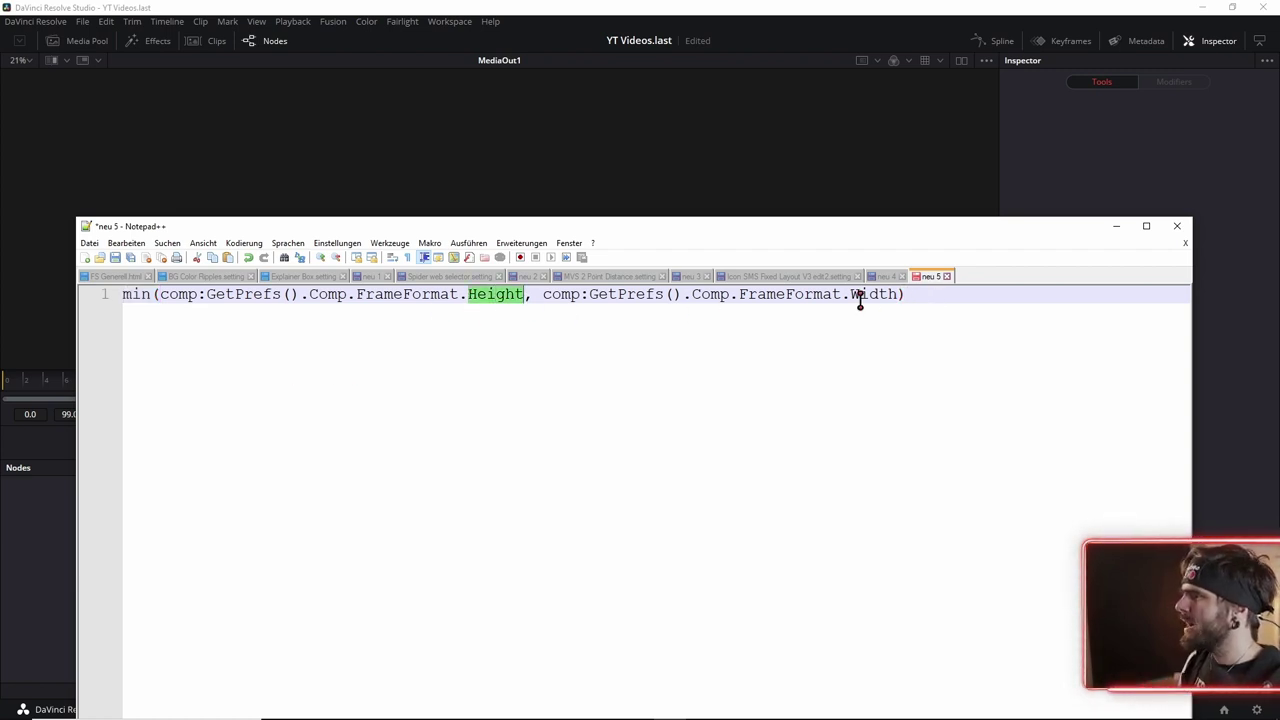
drag(855, 297, 905, 297)
click(880, 357)
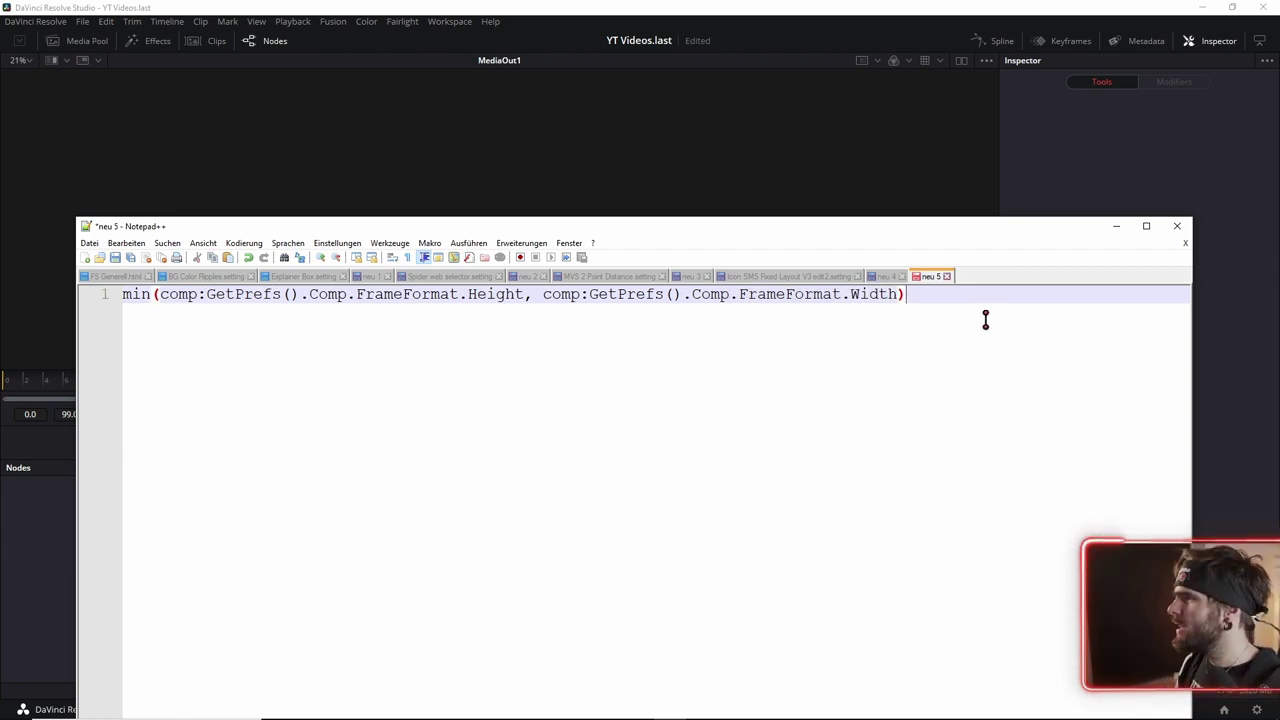
drag(906, 297, 145, 297)
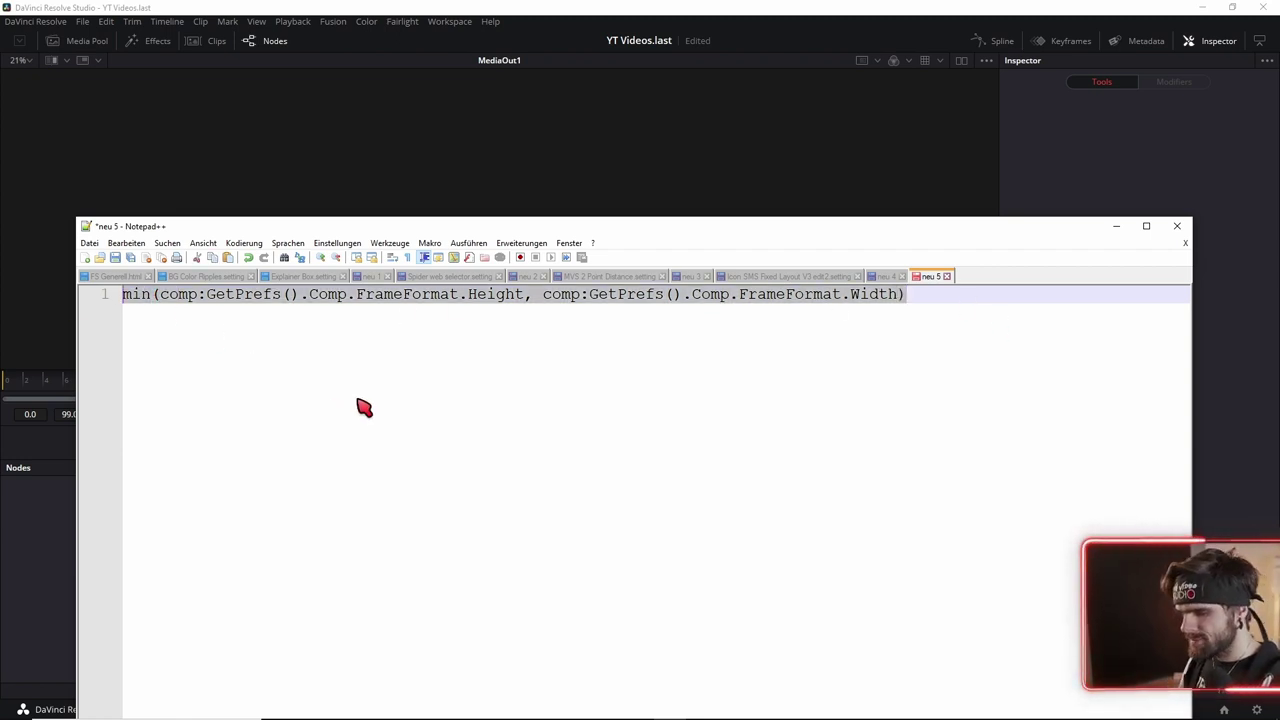
click(1116, 226)
right_click(1048, 250)
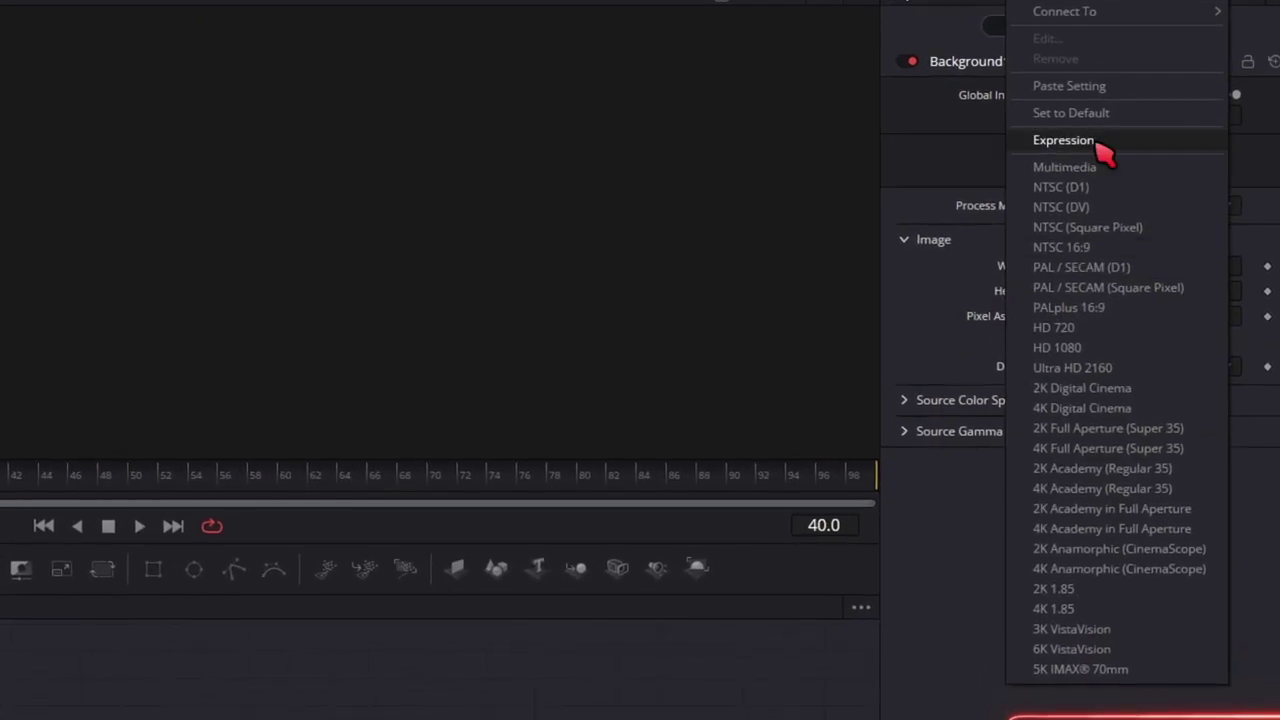
Paste the min() frame-format expression into Background1's Width and Height for a 1080×1080 canvas.
click(1106, 141)
key(ctrl+v)
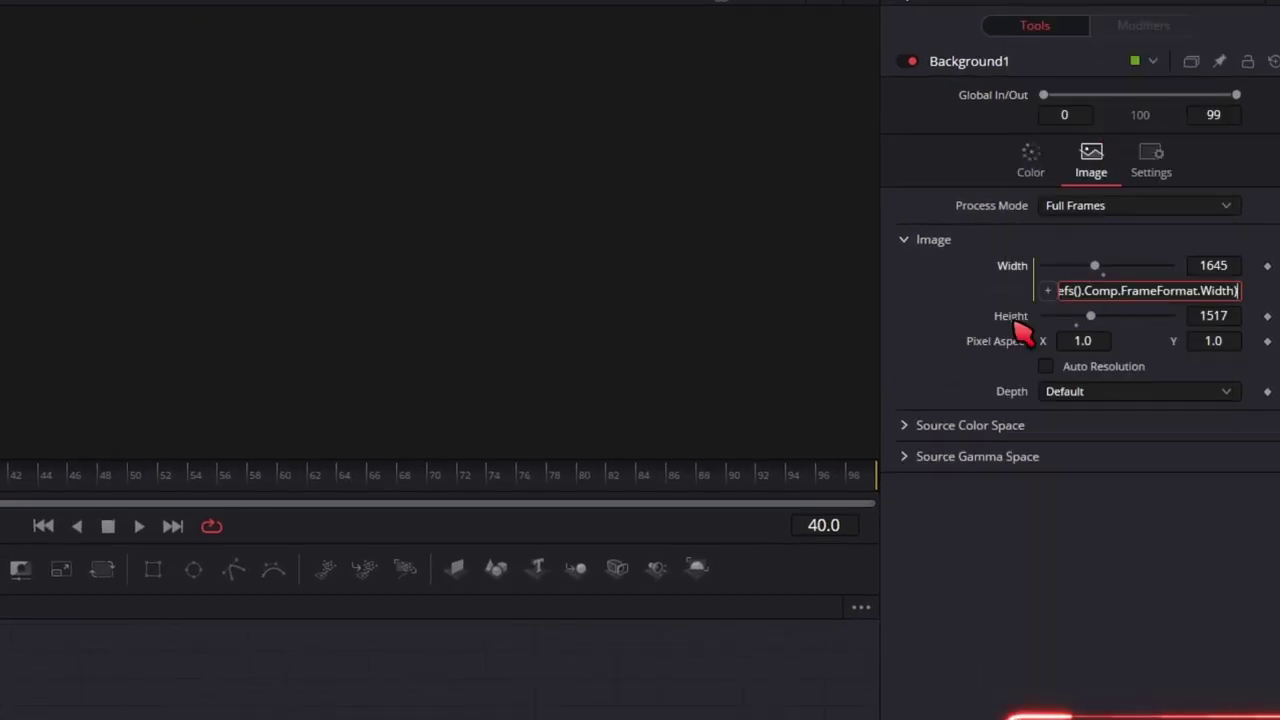
right_click(1020, 330)
click(1108, 141)
key(ctrl+v)
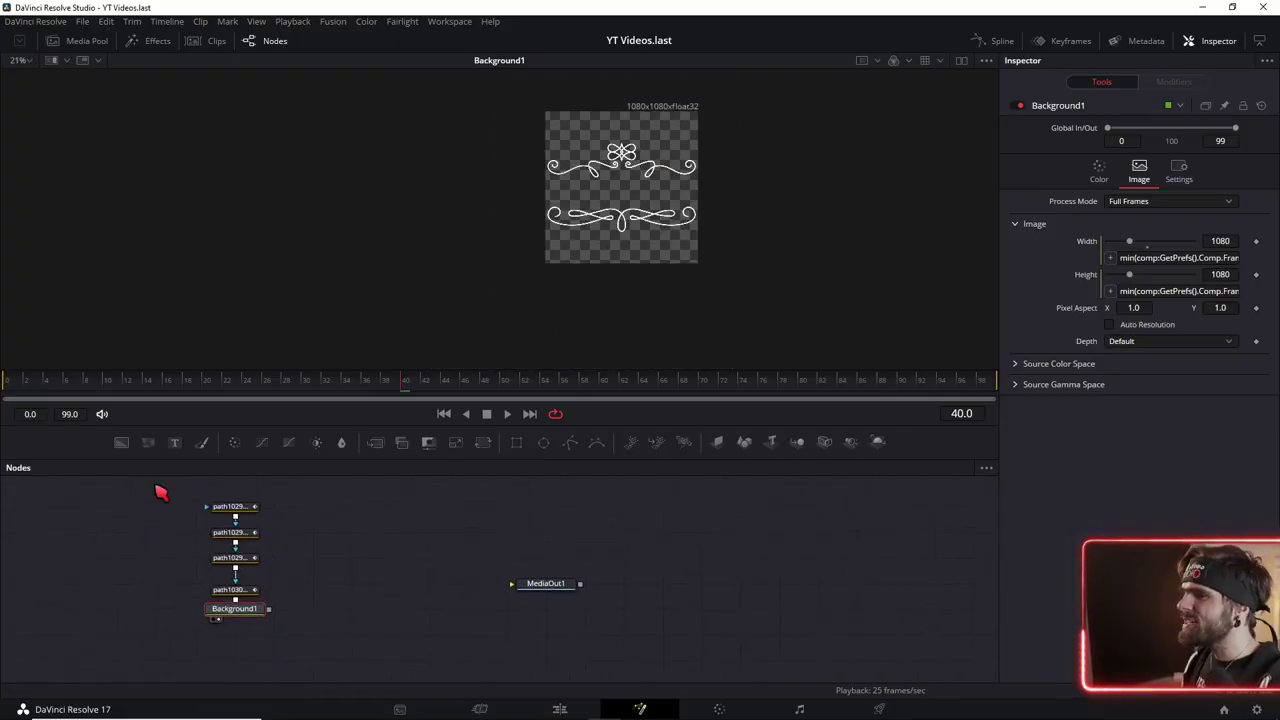
Add a Text1 node merged over Background1 through Merge1, and view Text1 alone.
mouse_move(176, 444)
mouse_down()
mouse_move(335, 557)
mouse_move(274, 612)
mouse_up()
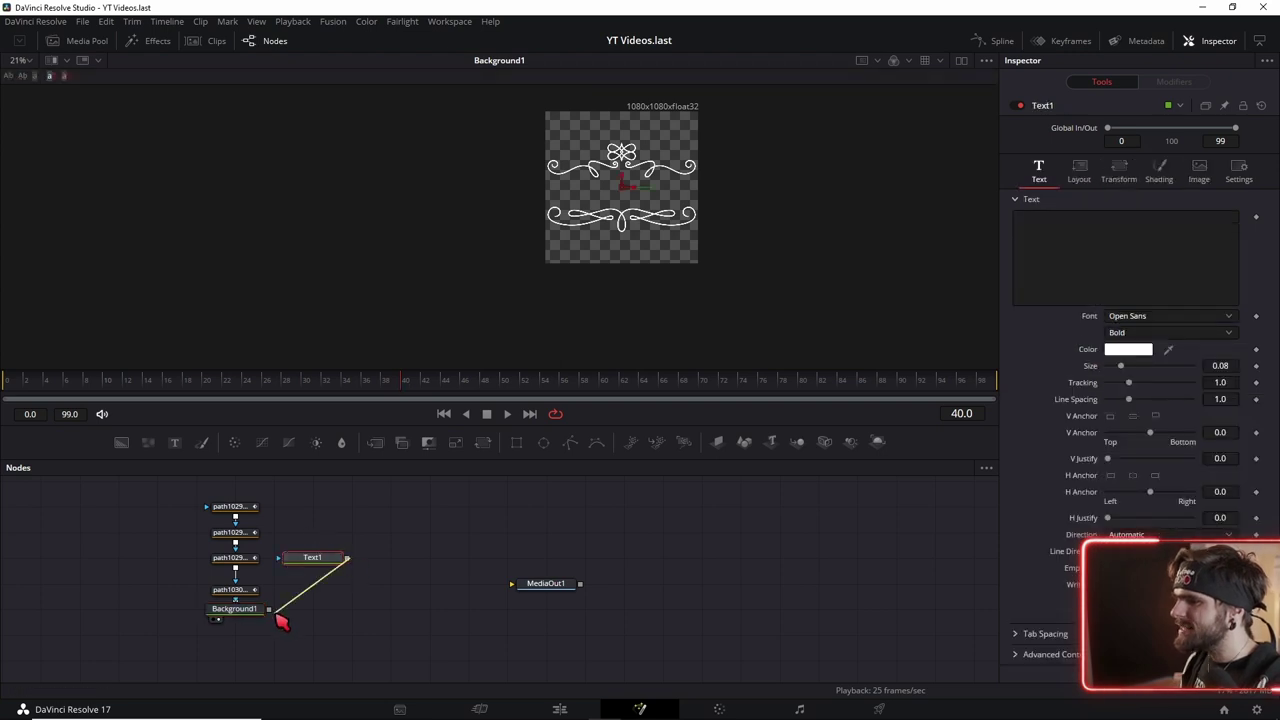
click(312, 560)
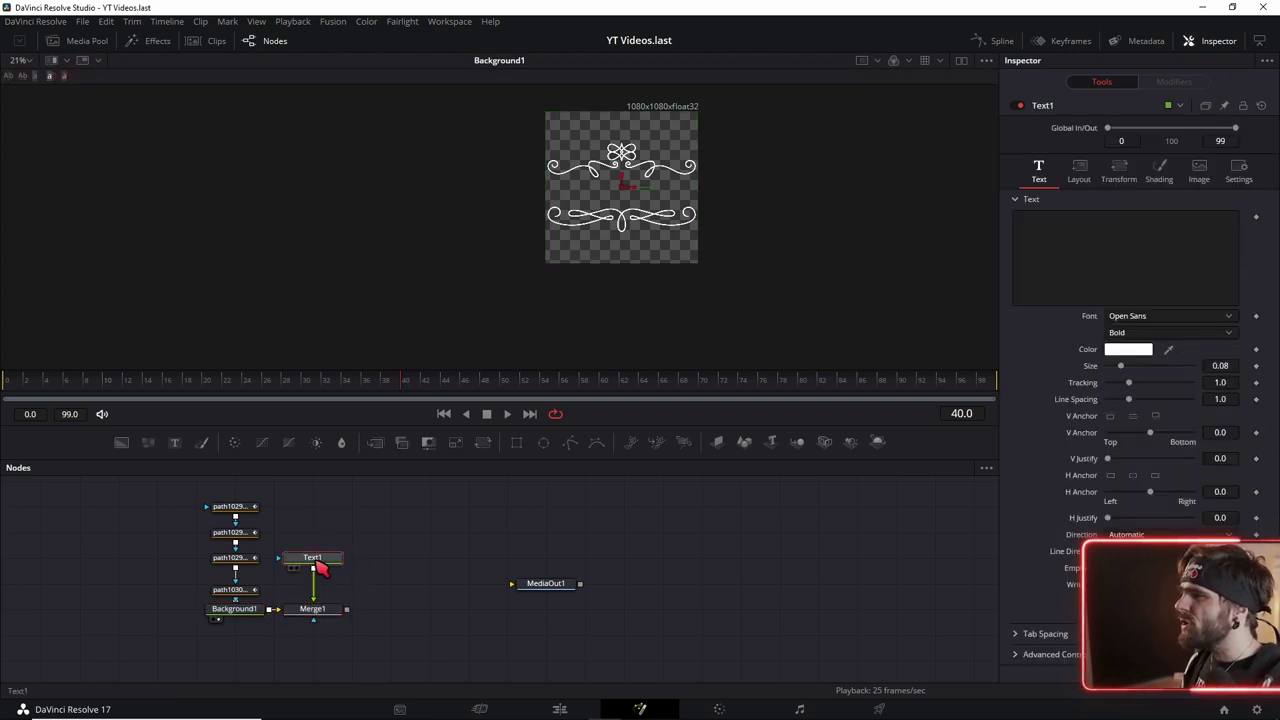
key(1)
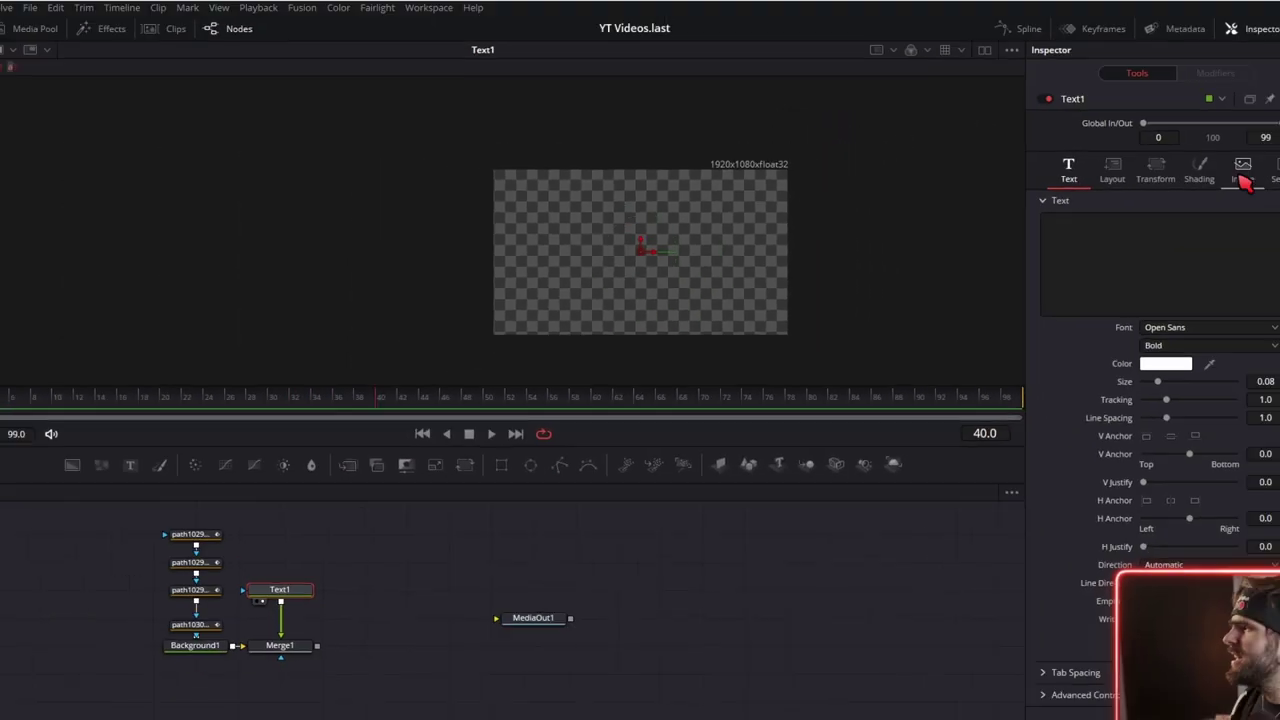
Turn off Text1's Auto Resolution and paste the frame-format expression into its size fields.
click(1199, 176)
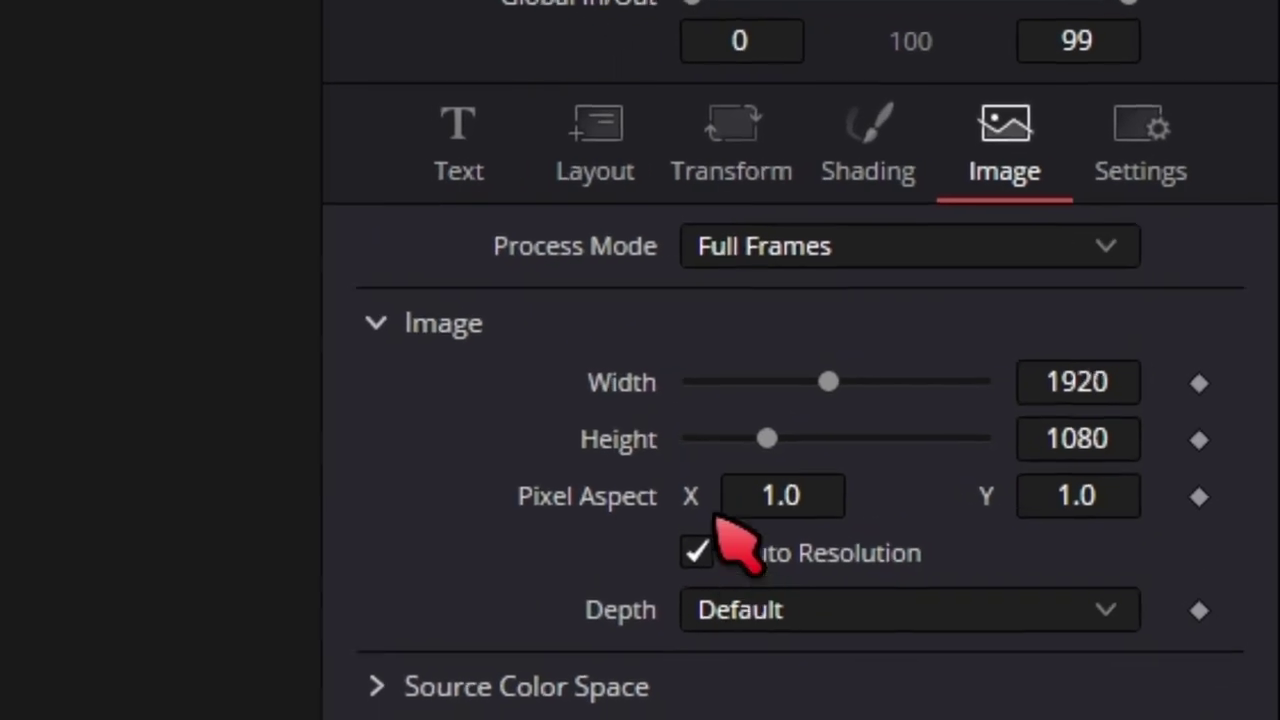
click(692, 557)
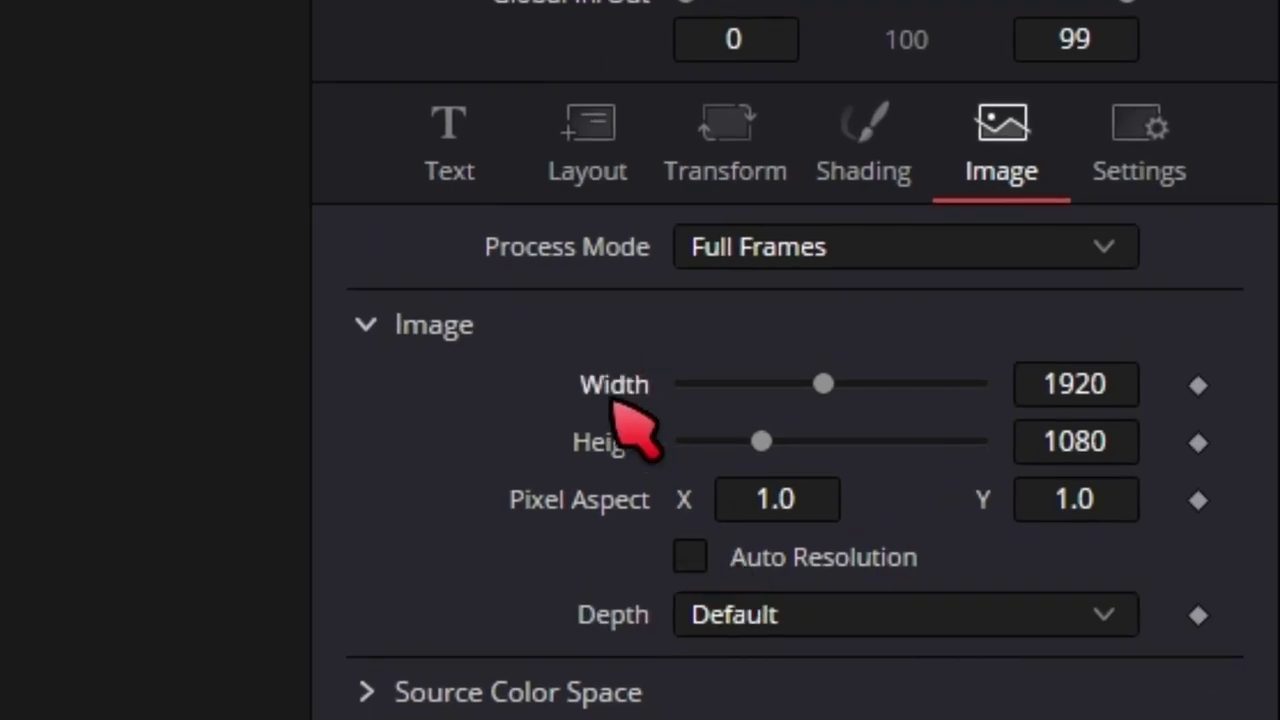
right_click(611, 403)
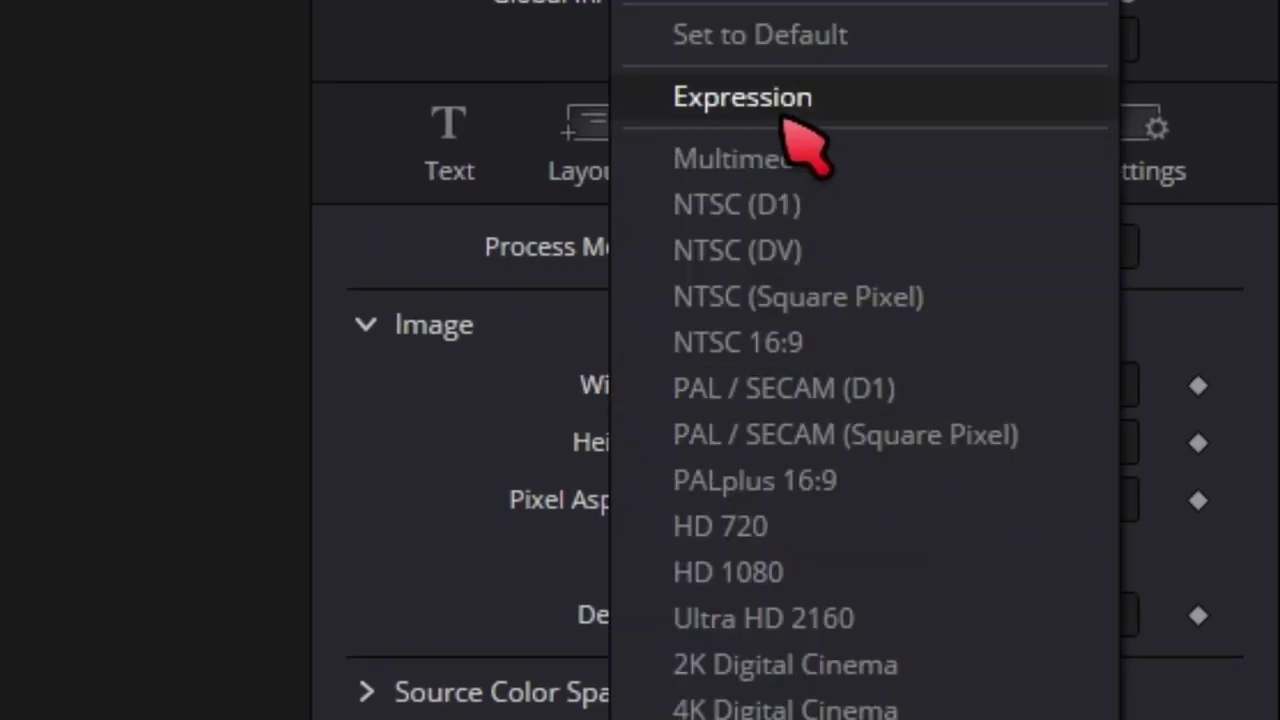
click(797, 112)
click(862, 443)
key(ctrl+v)
click(449, 150)
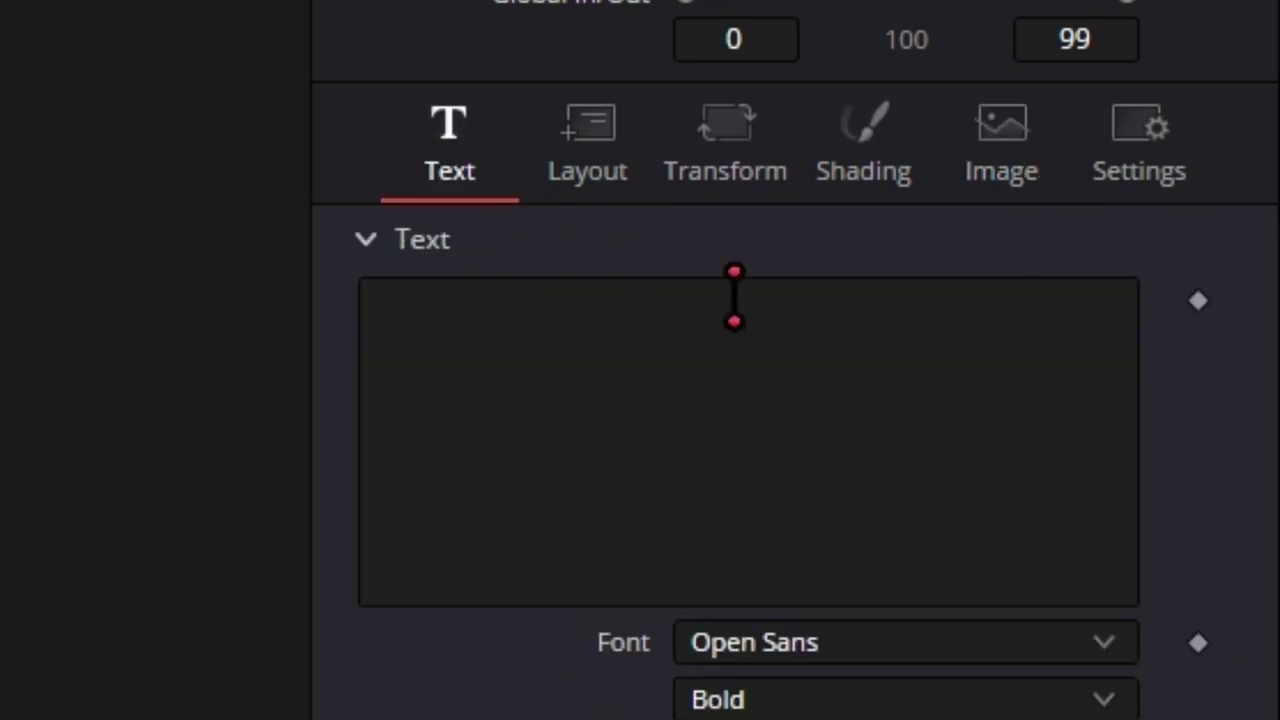
click(598, 320)
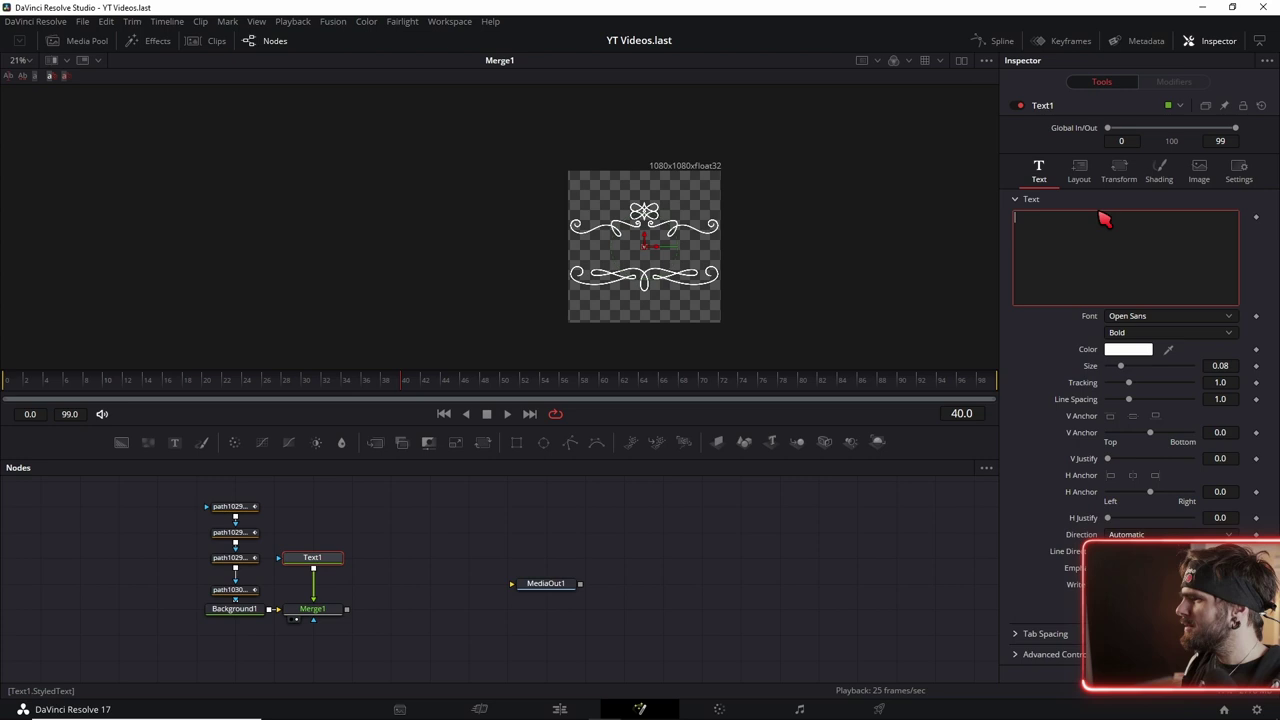
Enter 'MeinVideostudio.de' in the Playball font and raise its size to about 0.1855.
text(MeinVideostudio.de)
drag(1121, 366, 1143, 376)
scroll(611, 262, down, 1)
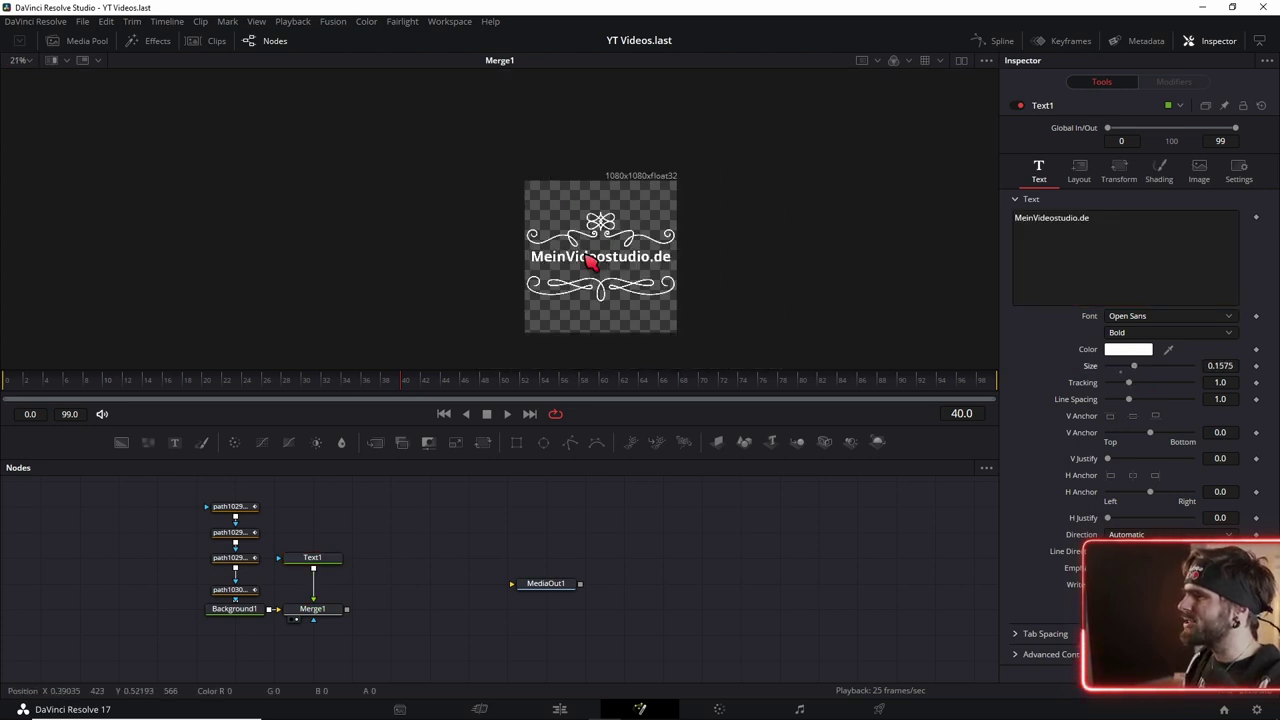
scroll(611, 262, up, 1)
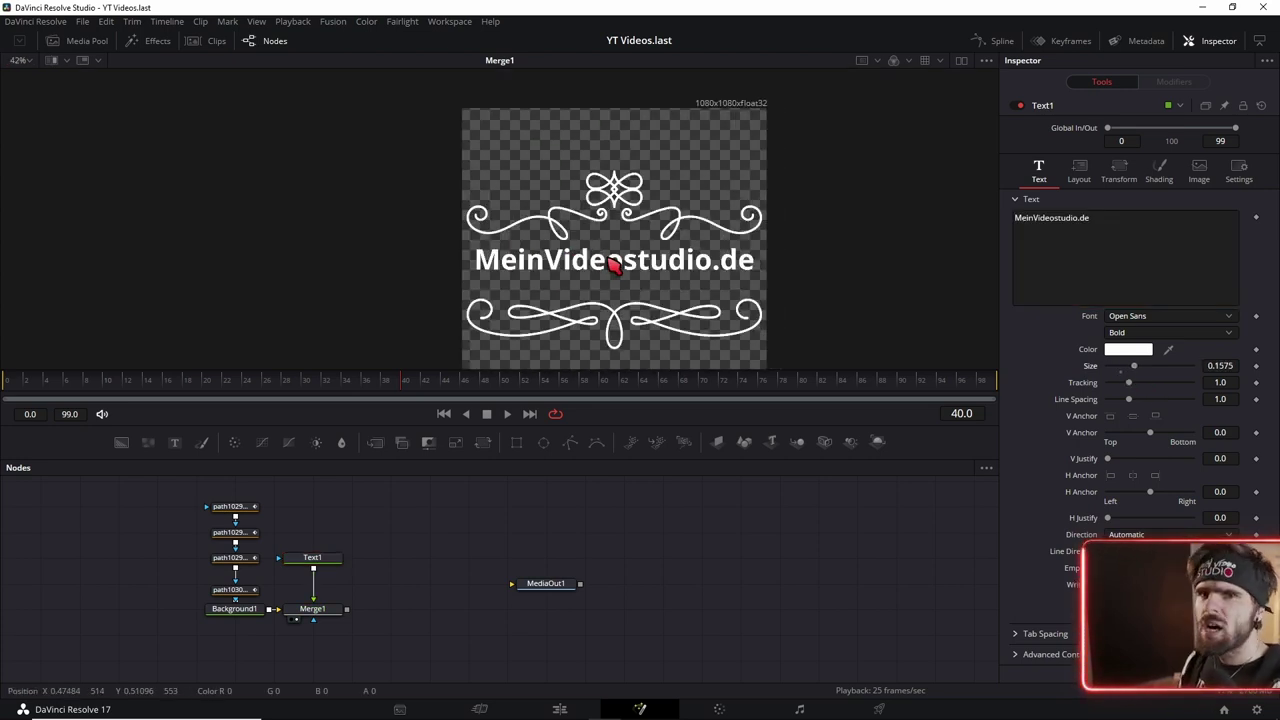
click(1159, 318)
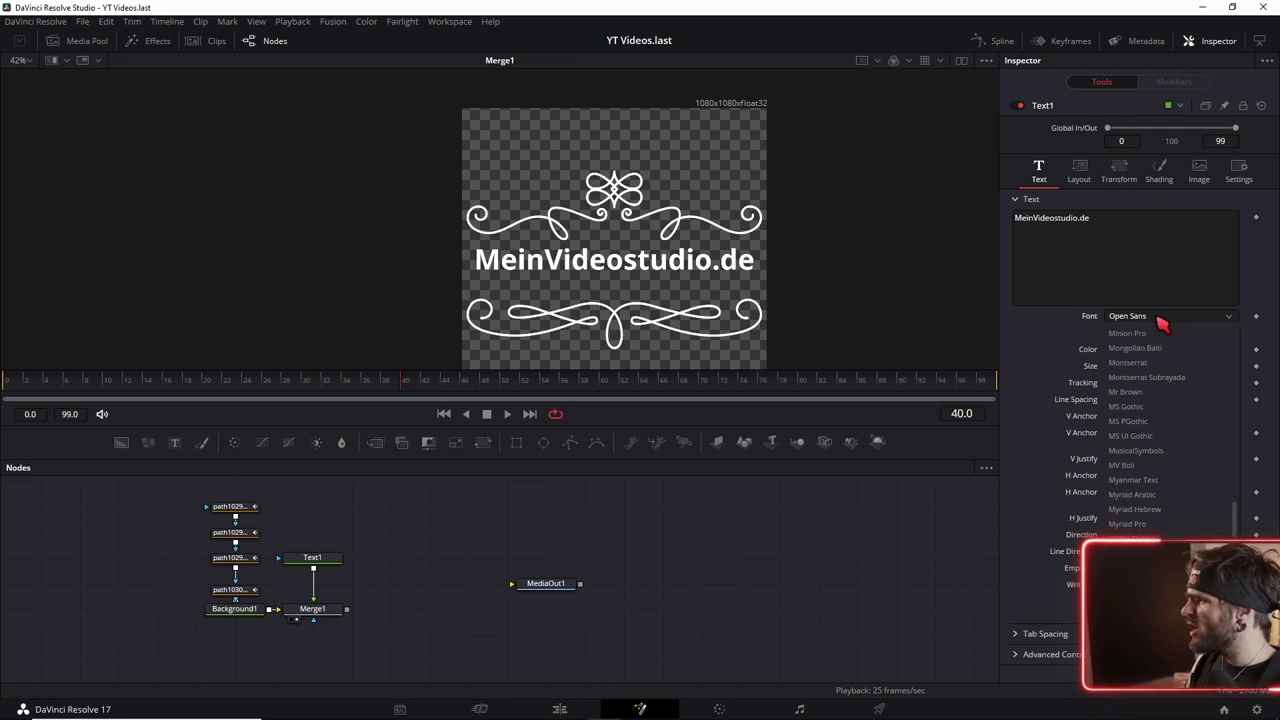
scroll(1163, 323, down, 2)
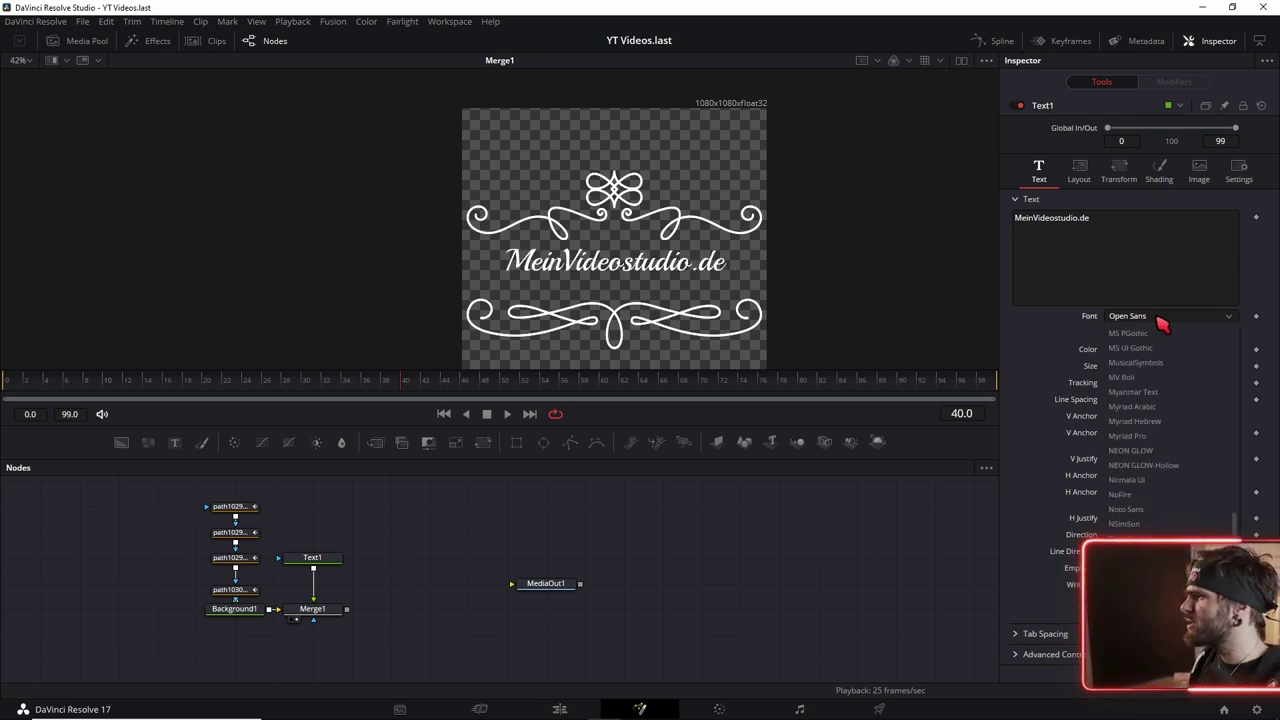
click(1161, 318)
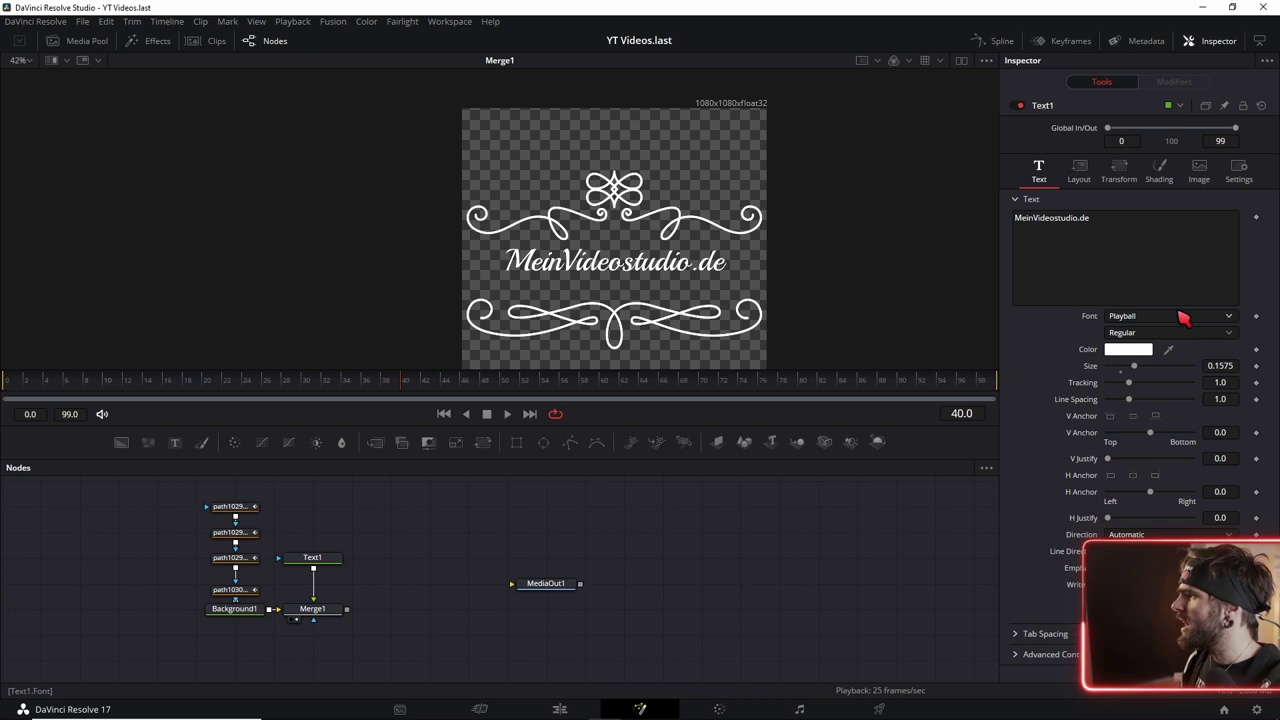
drag(1219, 358, 1240, 358)
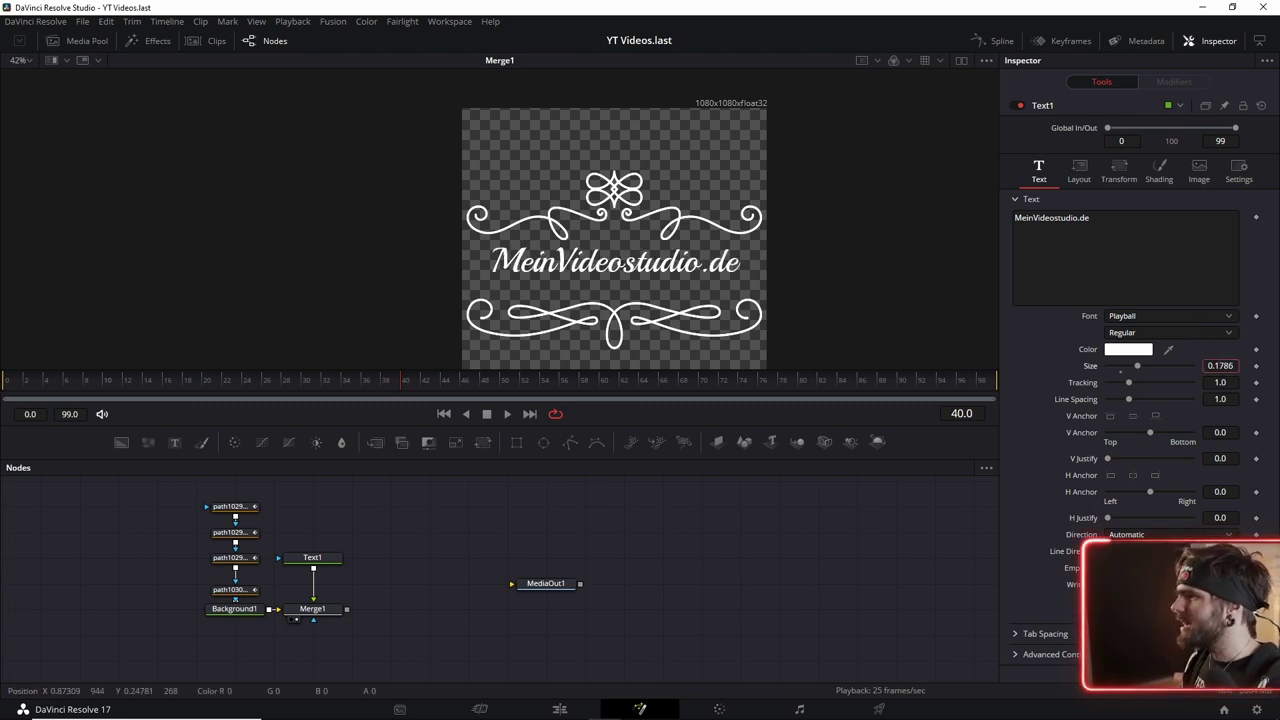
scroll(414, 534, up, 2)
scroll(610, 312, down, 2)
scroll(610, 300, up, 3)
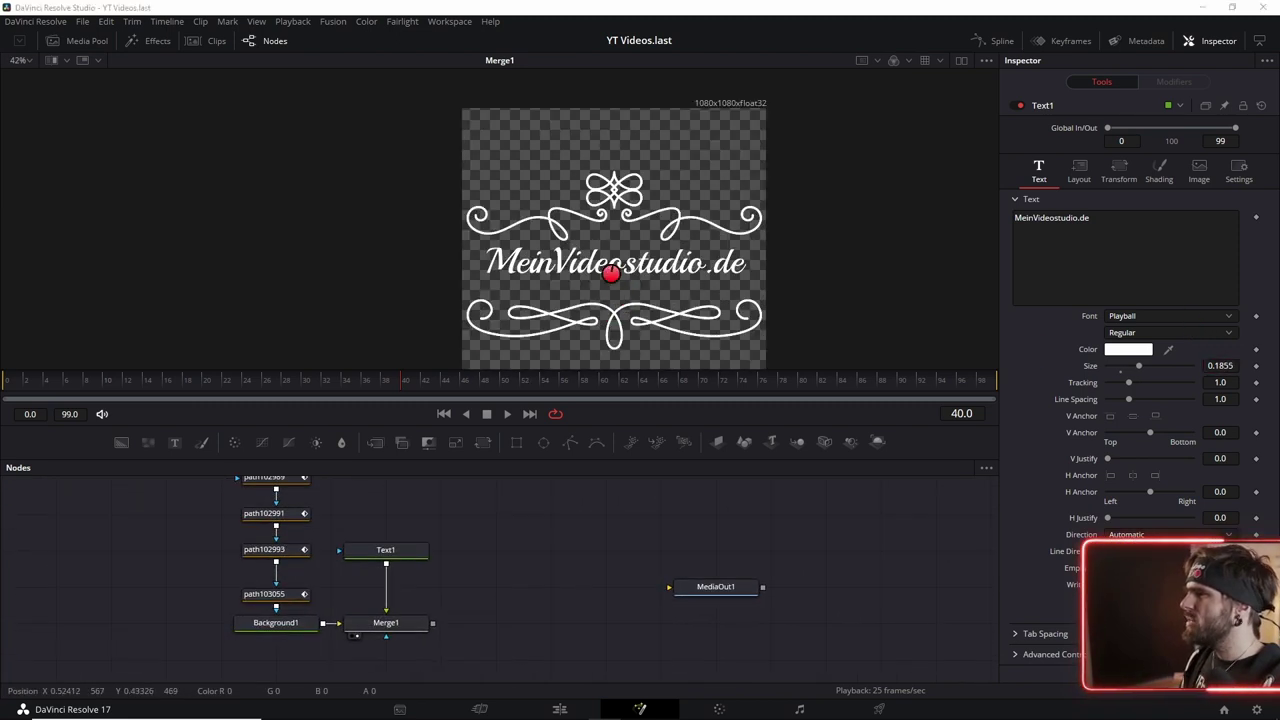
scroll(625, 280, down, 2)
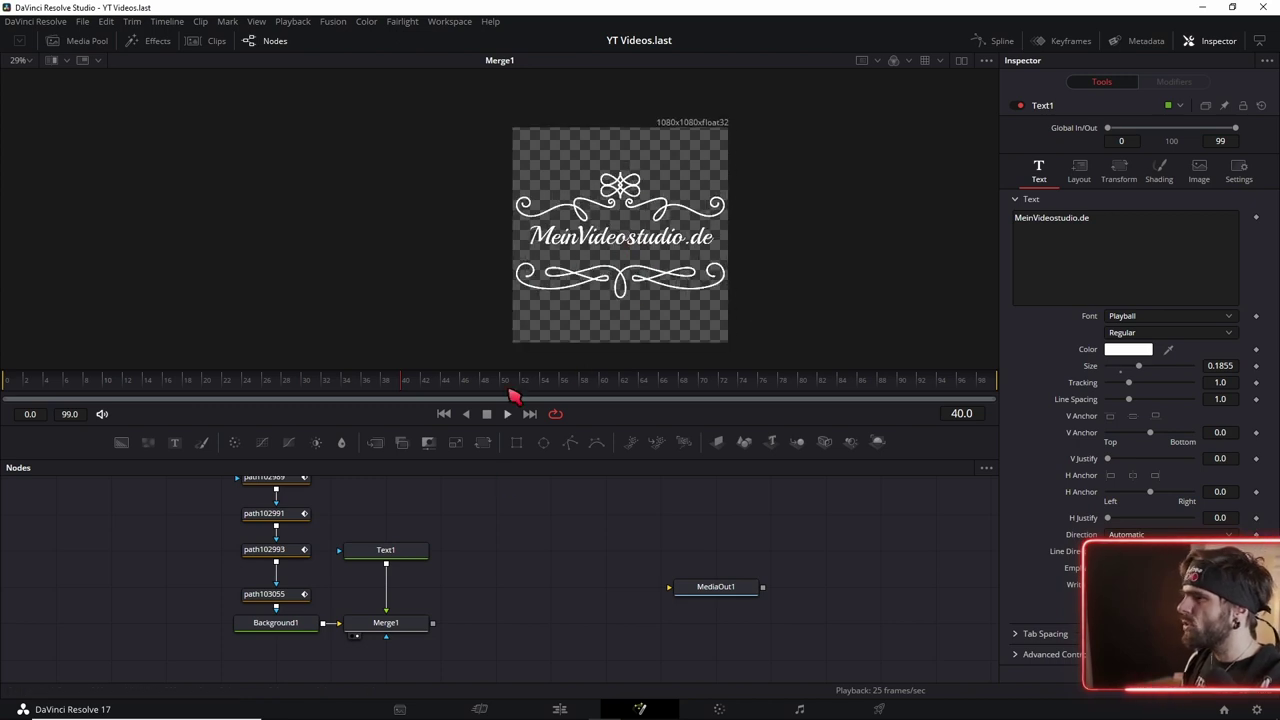
Connect a new Rectangle1 mask to Merge1 and shape it into a wide band around the title.
drag(27, 400, 16, 395)
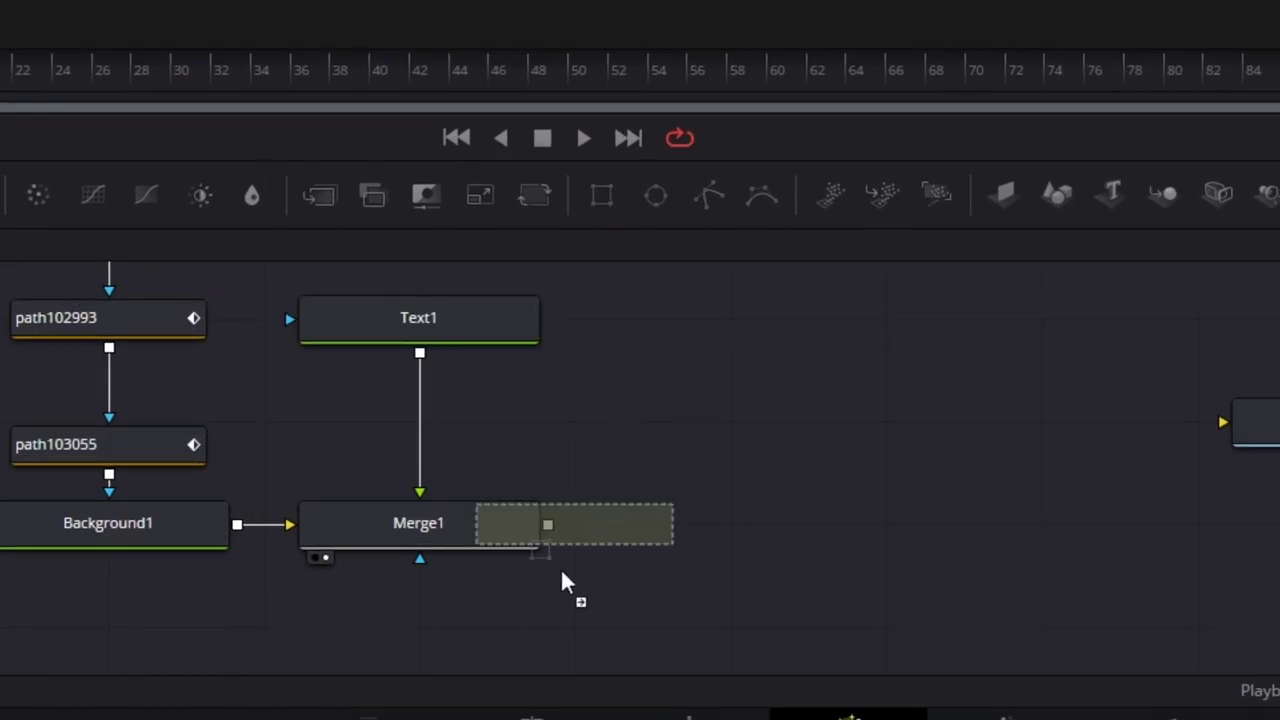
drag(601, 195, 420, 615)
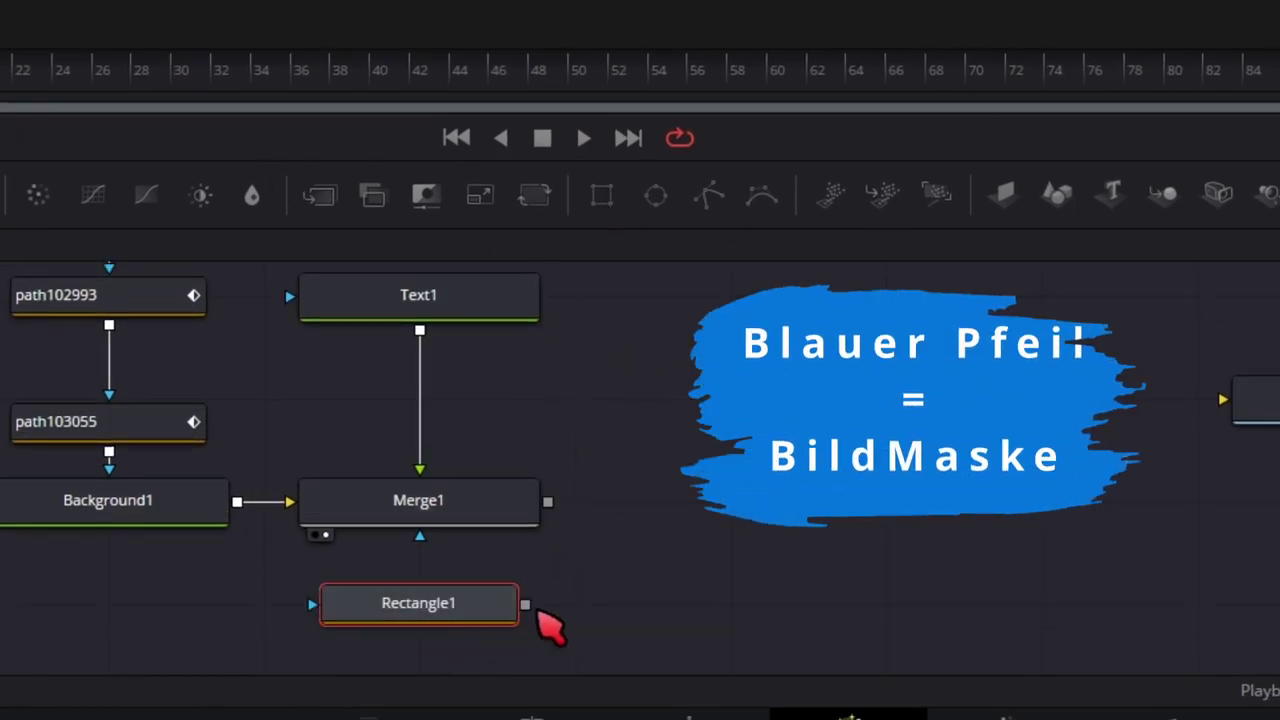
drag(526, 605, 420, 537)
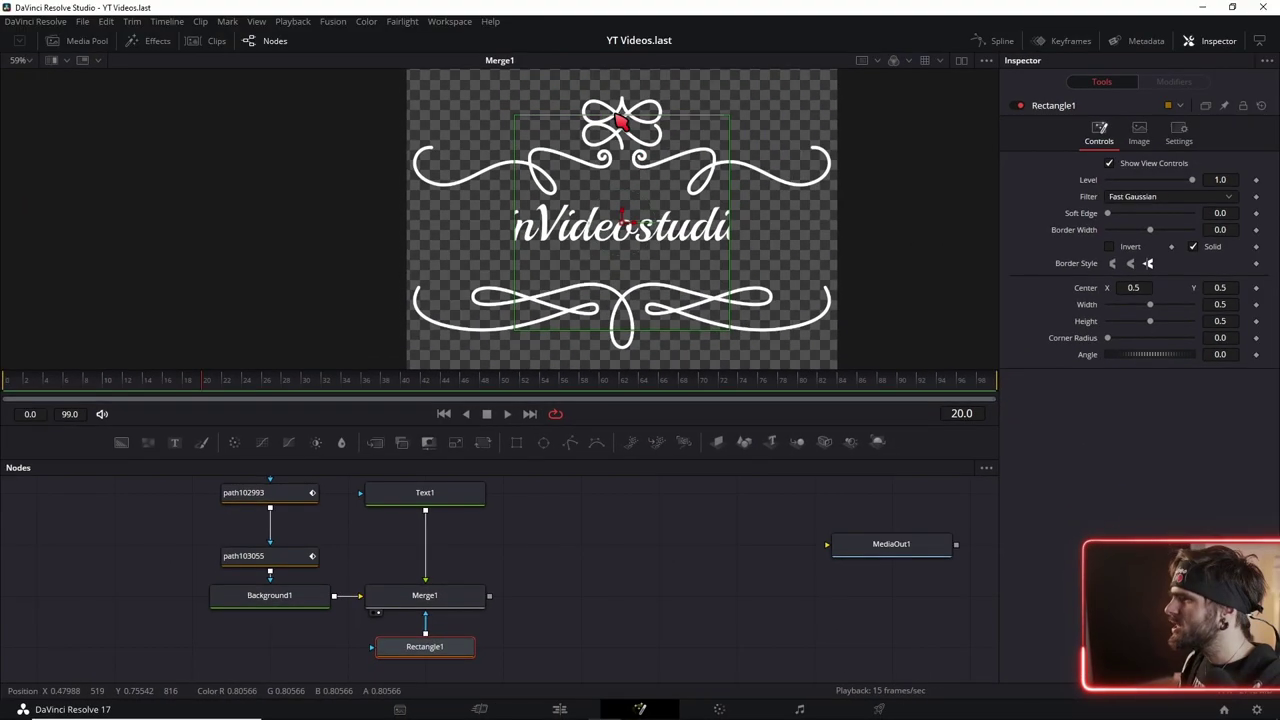
drag(608, 129, 634, 170)
drag(623, 213, 570, 288)
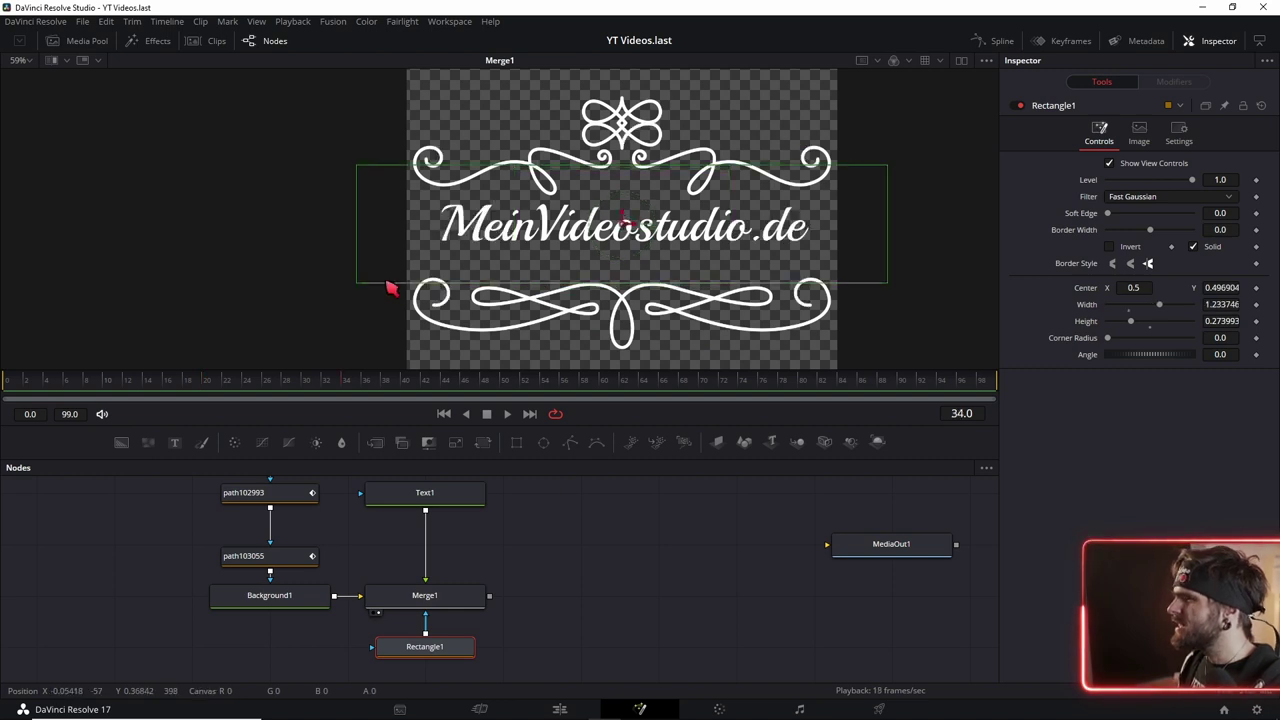
click(566, 580)
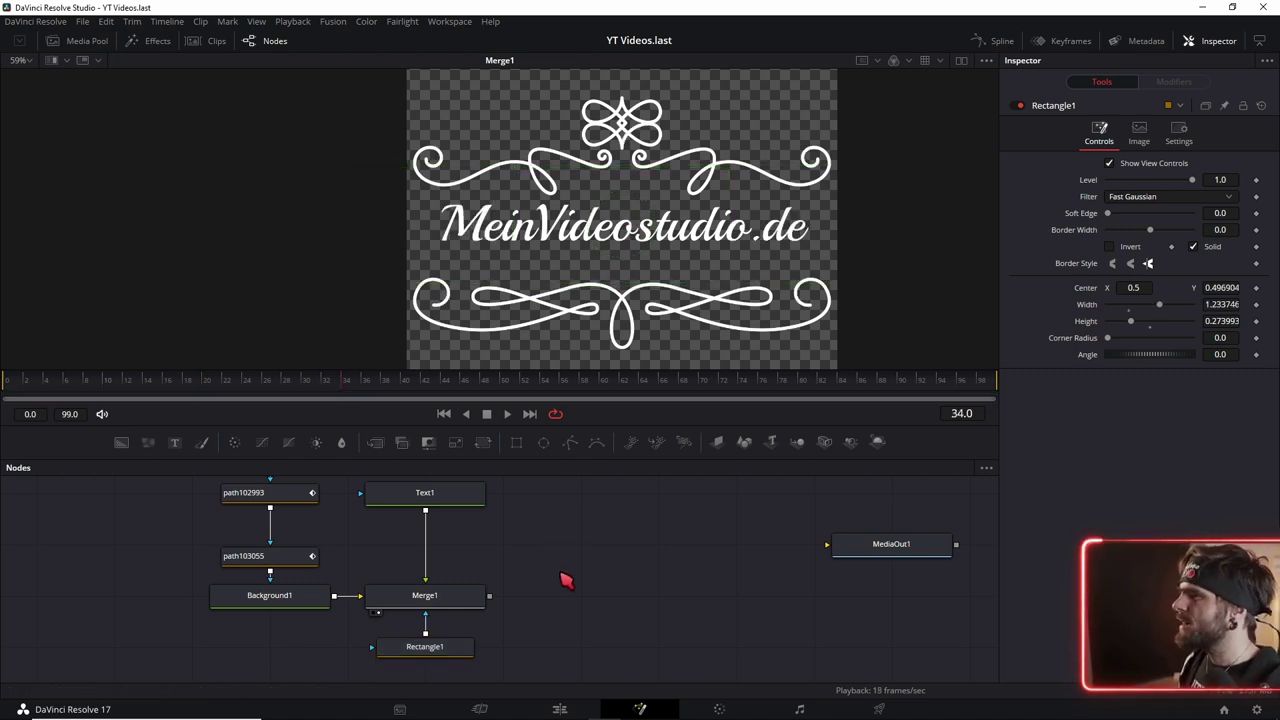
Test sliding the text out of the mask band, then return it to the centre.
click(424, 646)
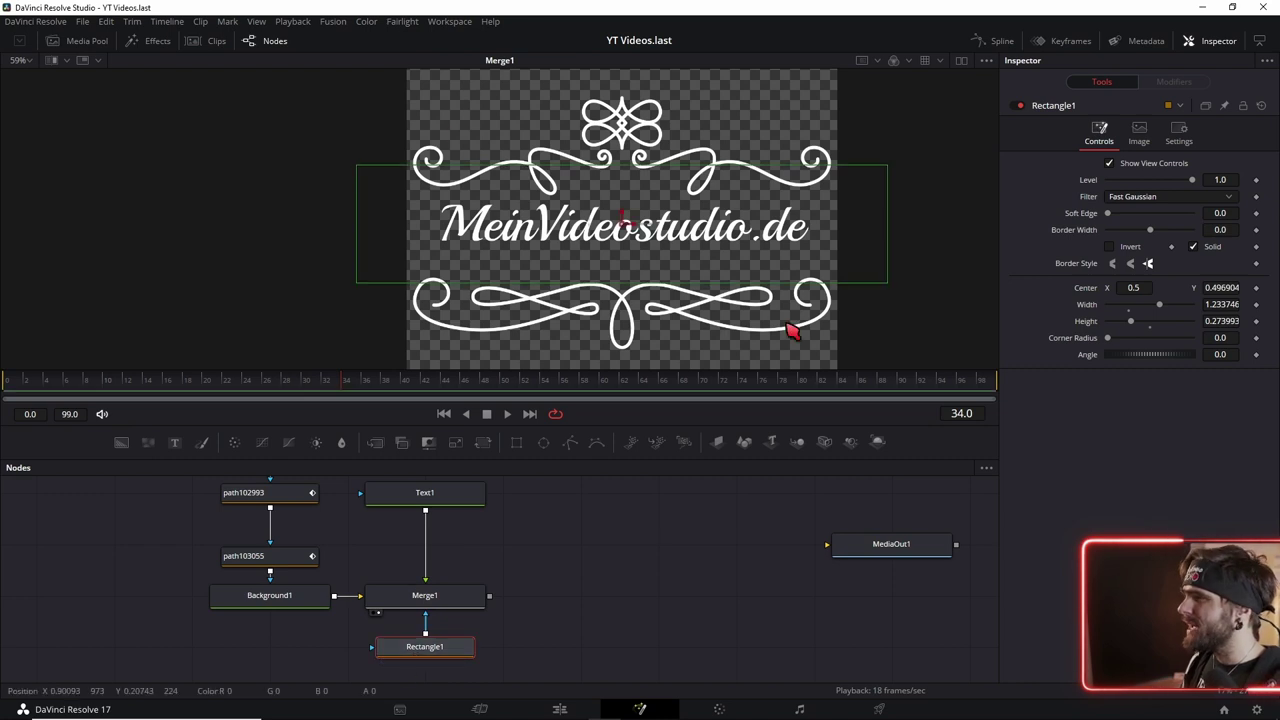
click(450, 495)
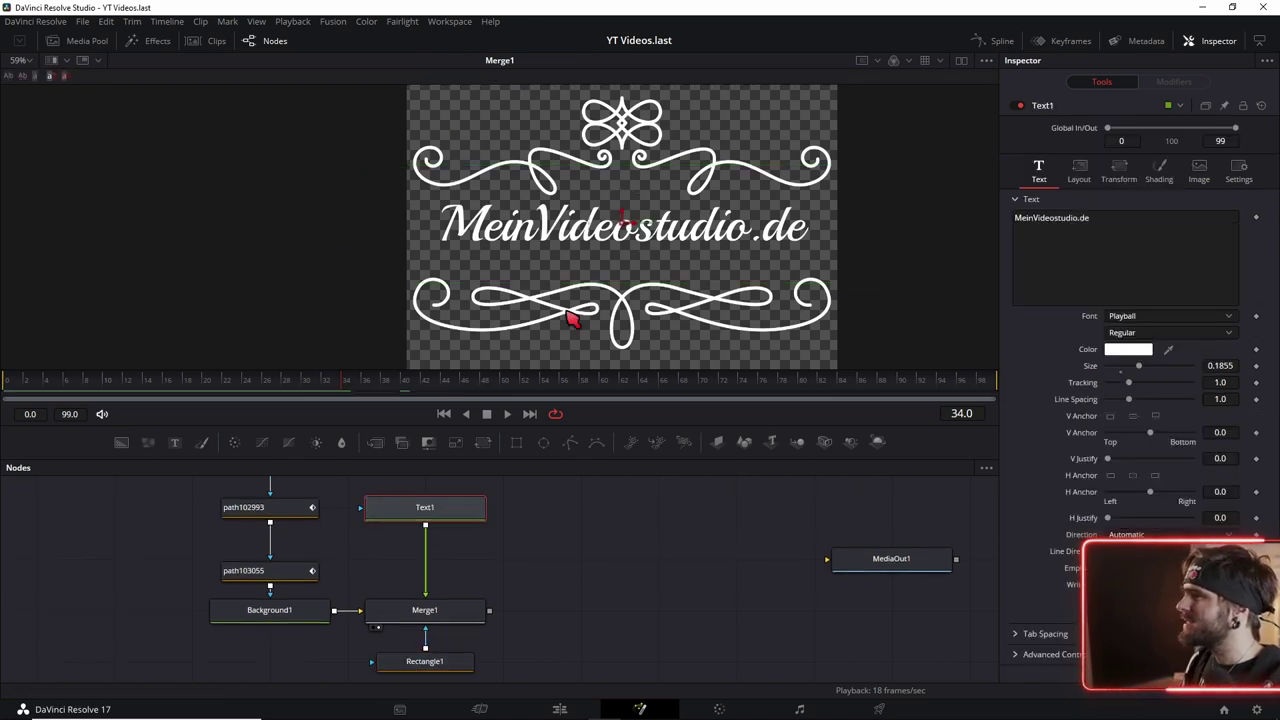
drag(622, 225, 615, 150)
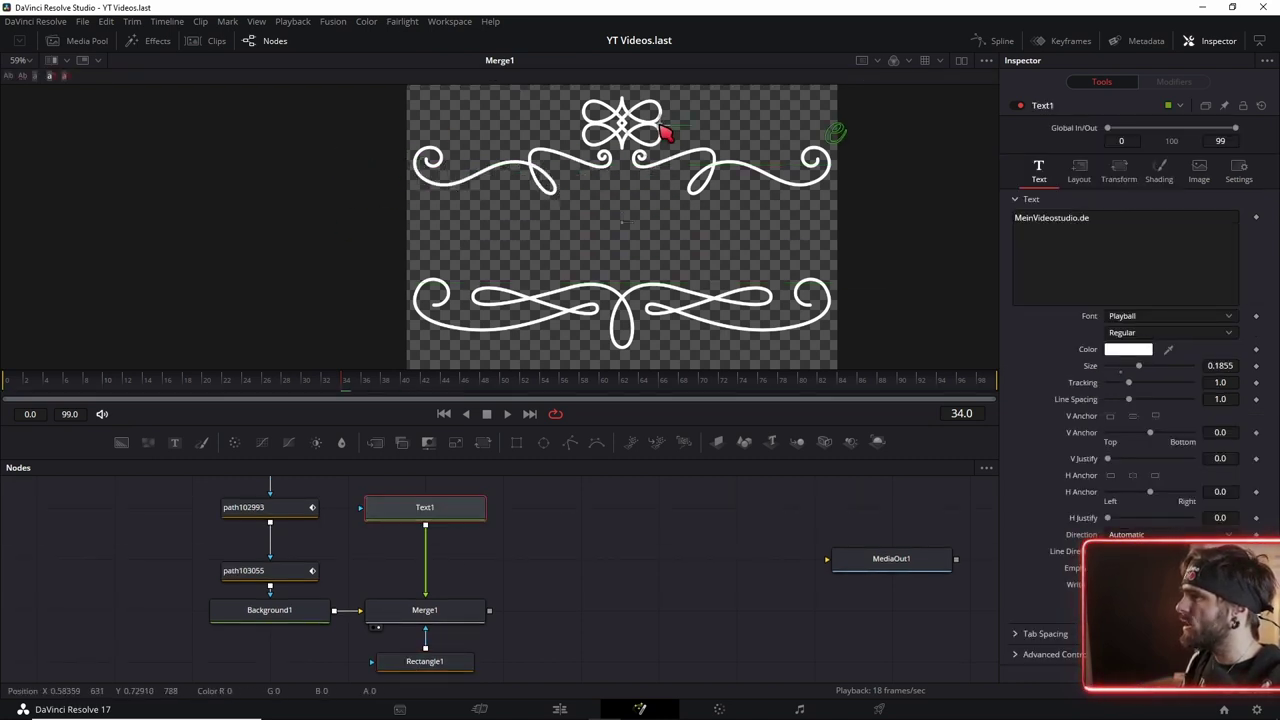
drag(615, 150, 622, 228)
click(452, 612)
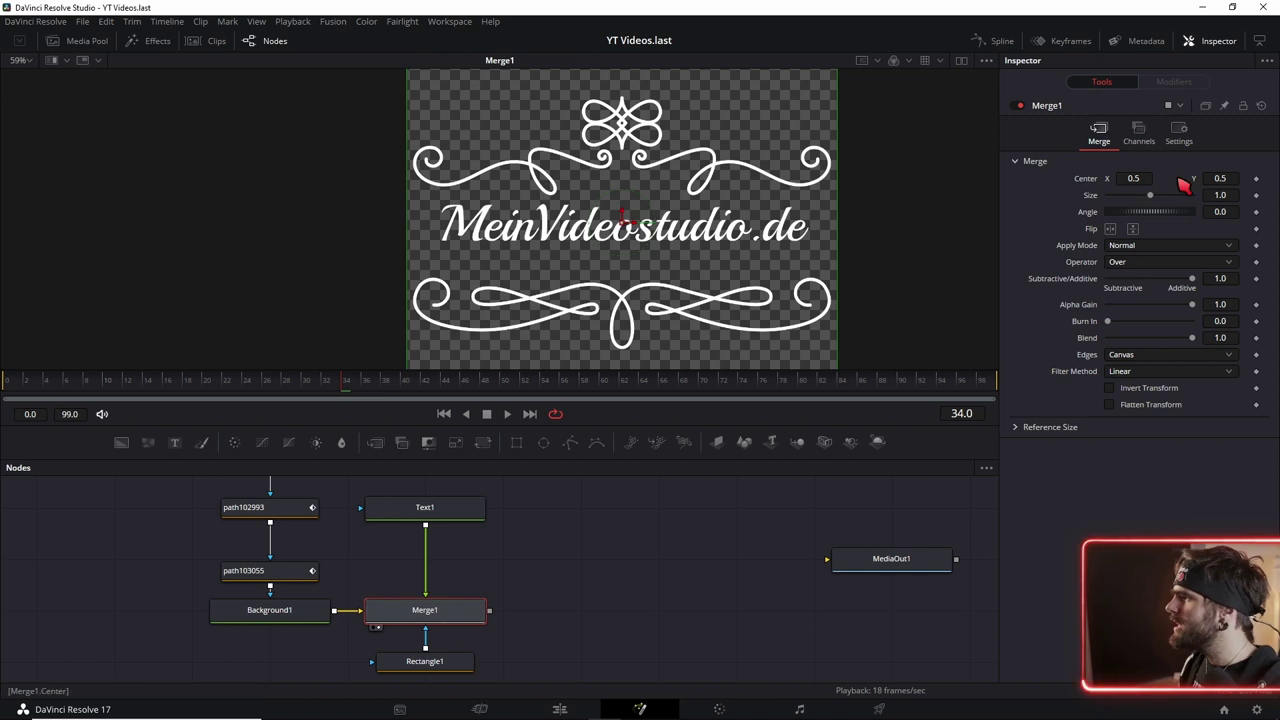
Adjust Merge1's Center Y, resetting to 0.5 then nudging, to balance the title.
mouse_move(1228, 178)
mouse_down()
mouse_move(1240, 178)
mouse_move(1070, 182)
mouse_up()
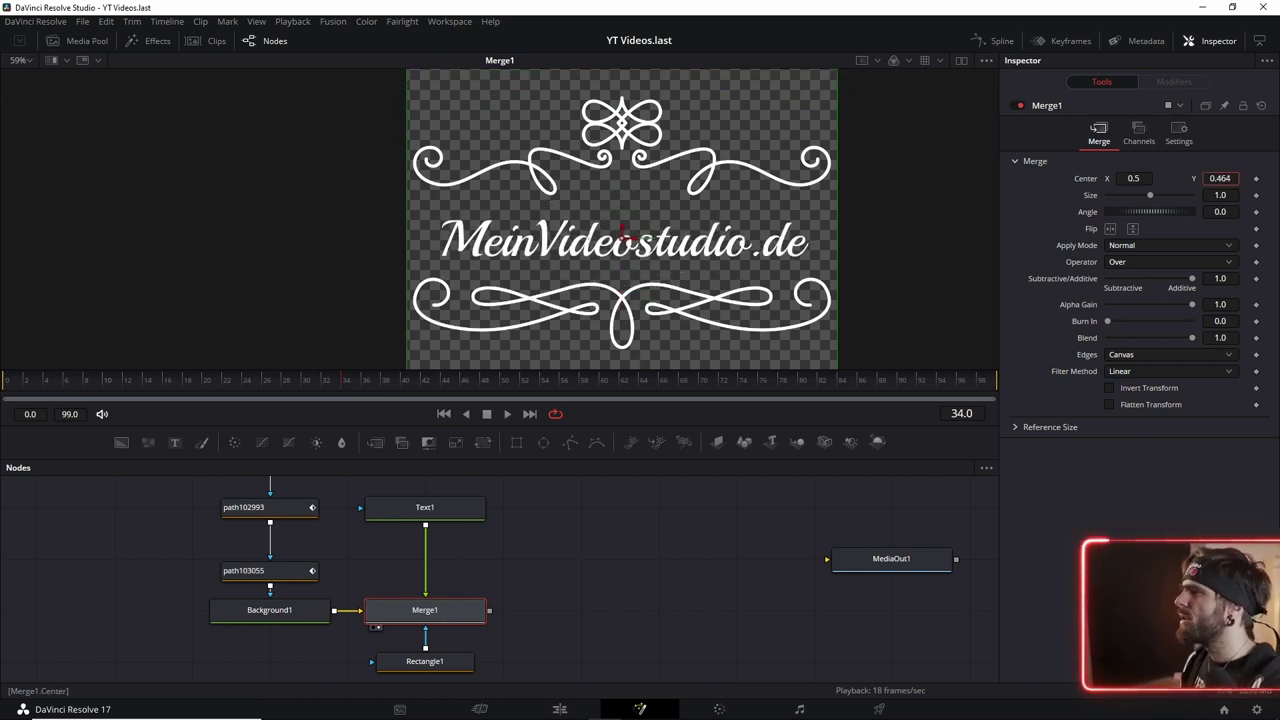
double_click(1093, 183)
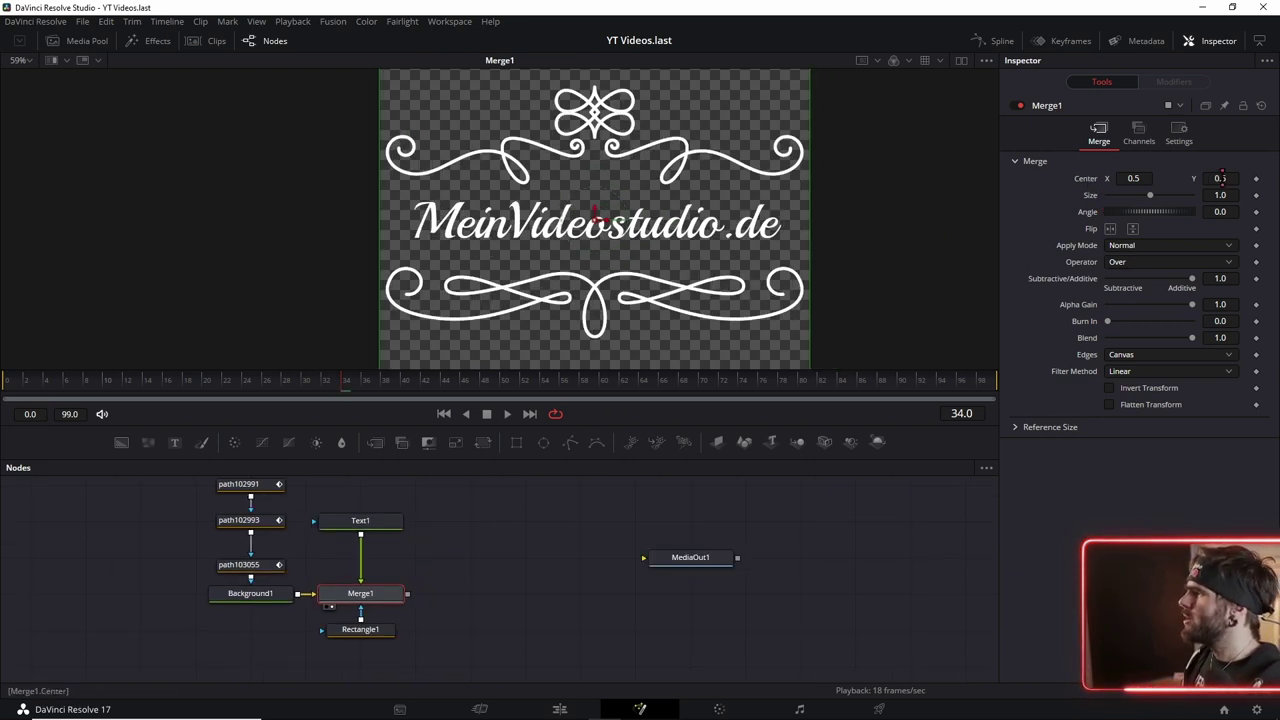
drag(1222, 178, 1083, 183)
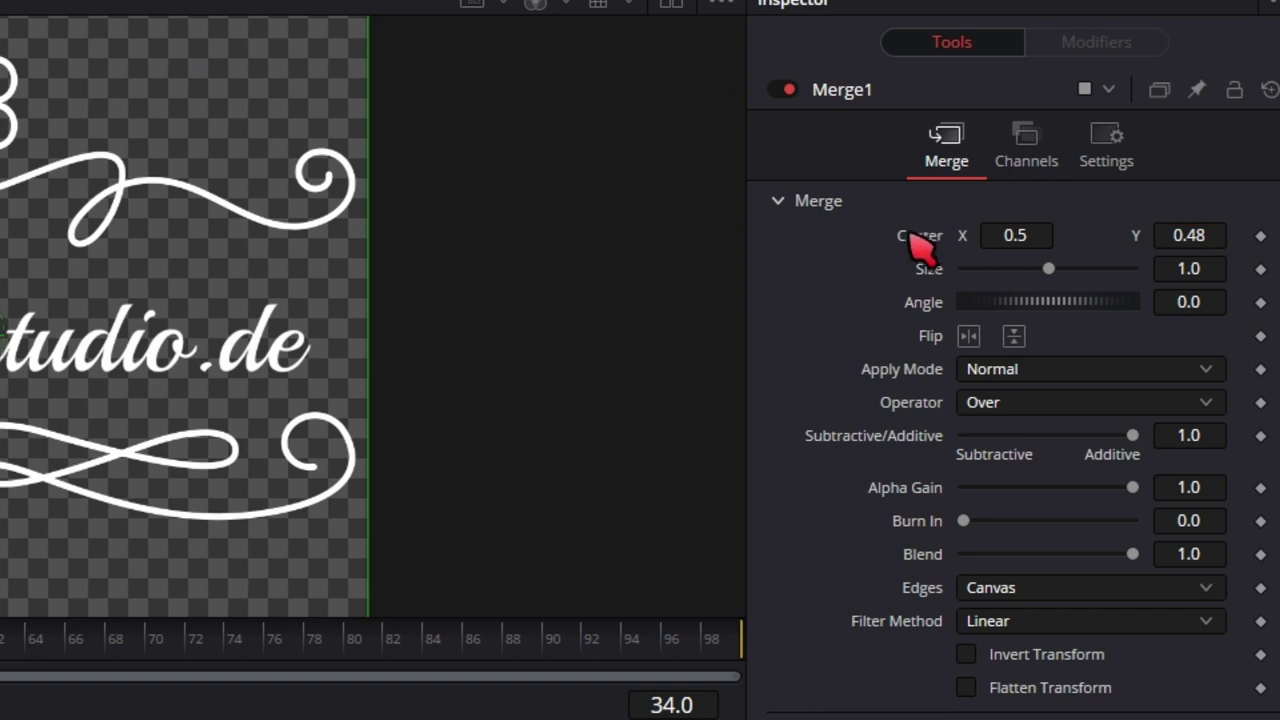
Drive Merge1's Center with a Vector Result modifier and show its settings.
right_click(917, 240)
mouse_move(983, 344)
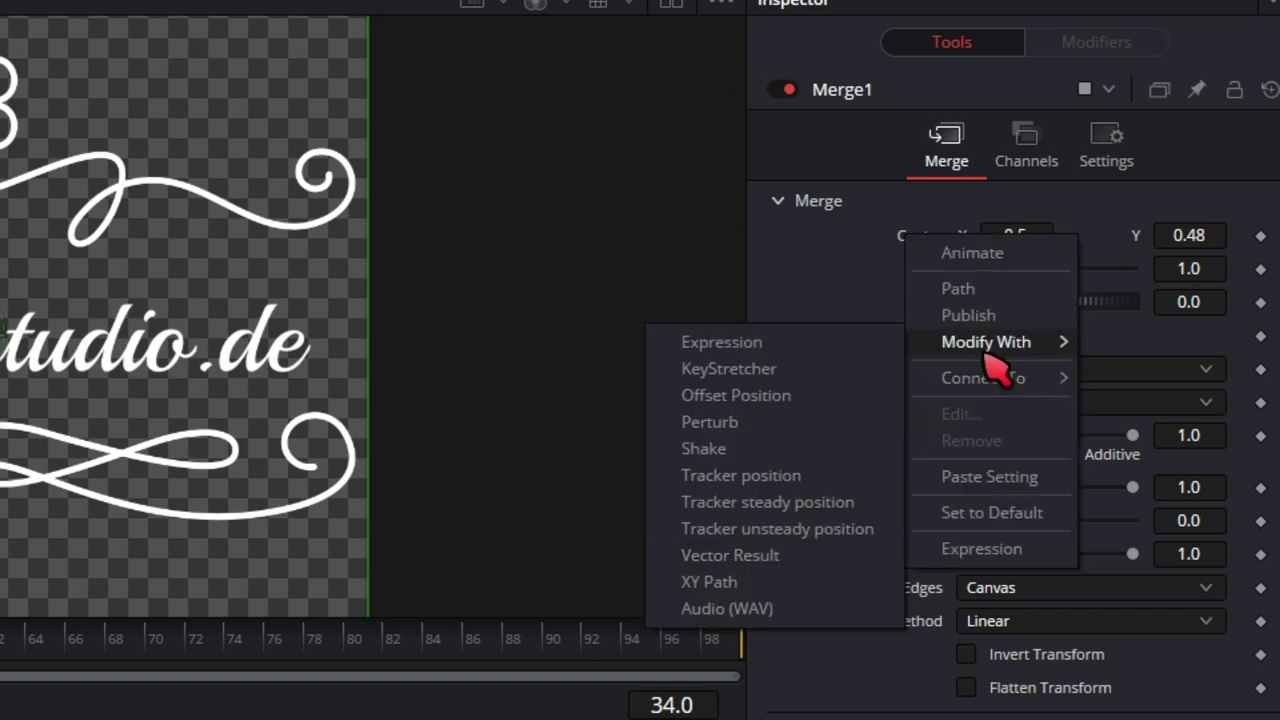
click(764, 558)
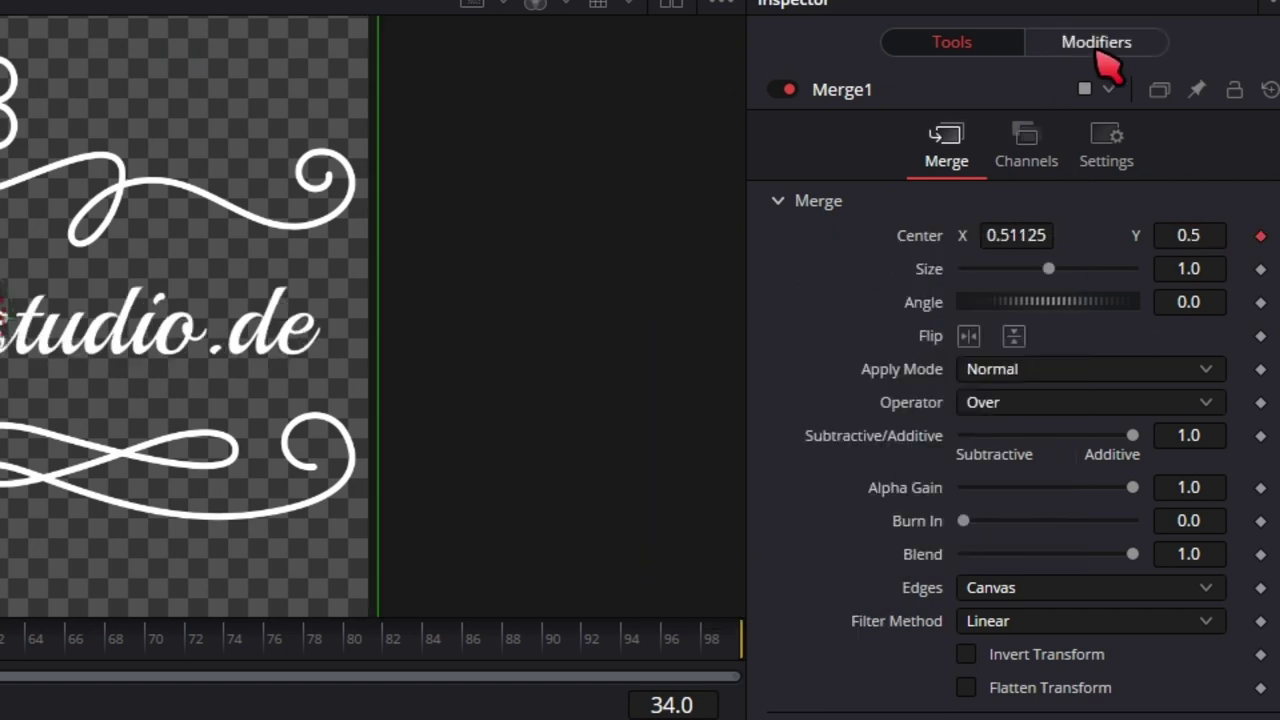
click(1100, 40)
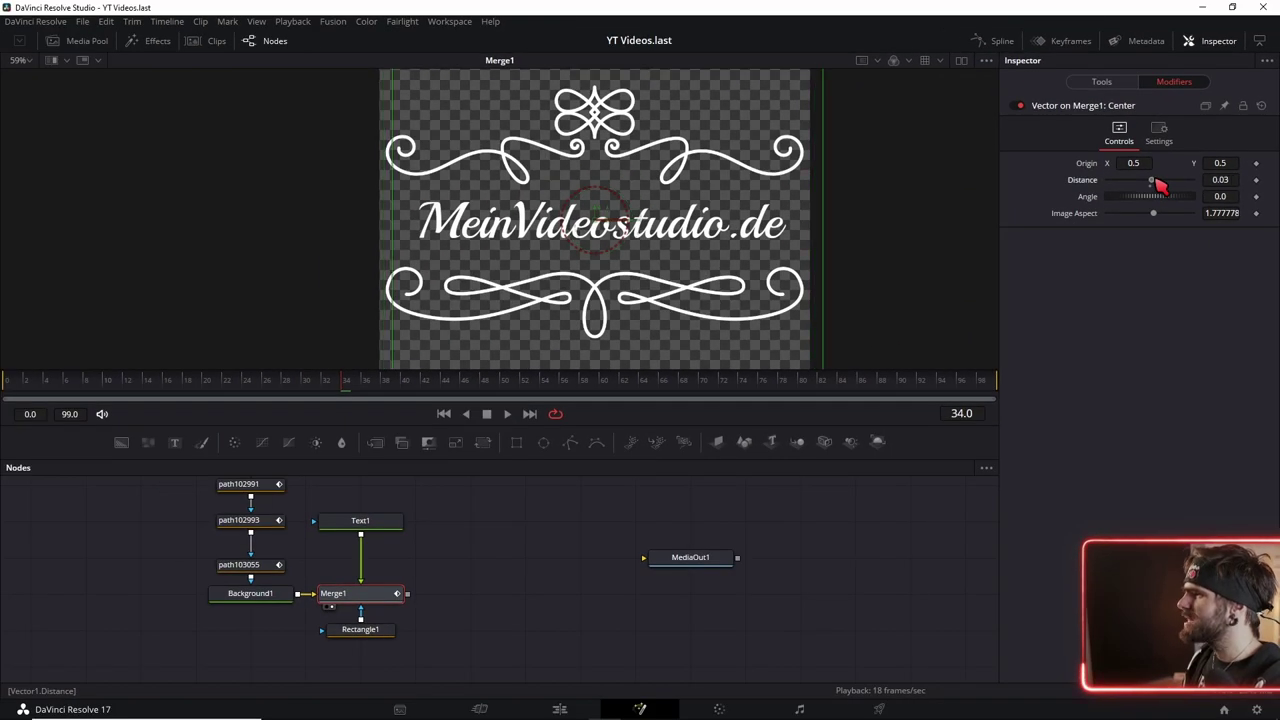
Try out the vector's distance and angle, then bring the distance back to zero.
drag(1160, 185, 1157, 186)
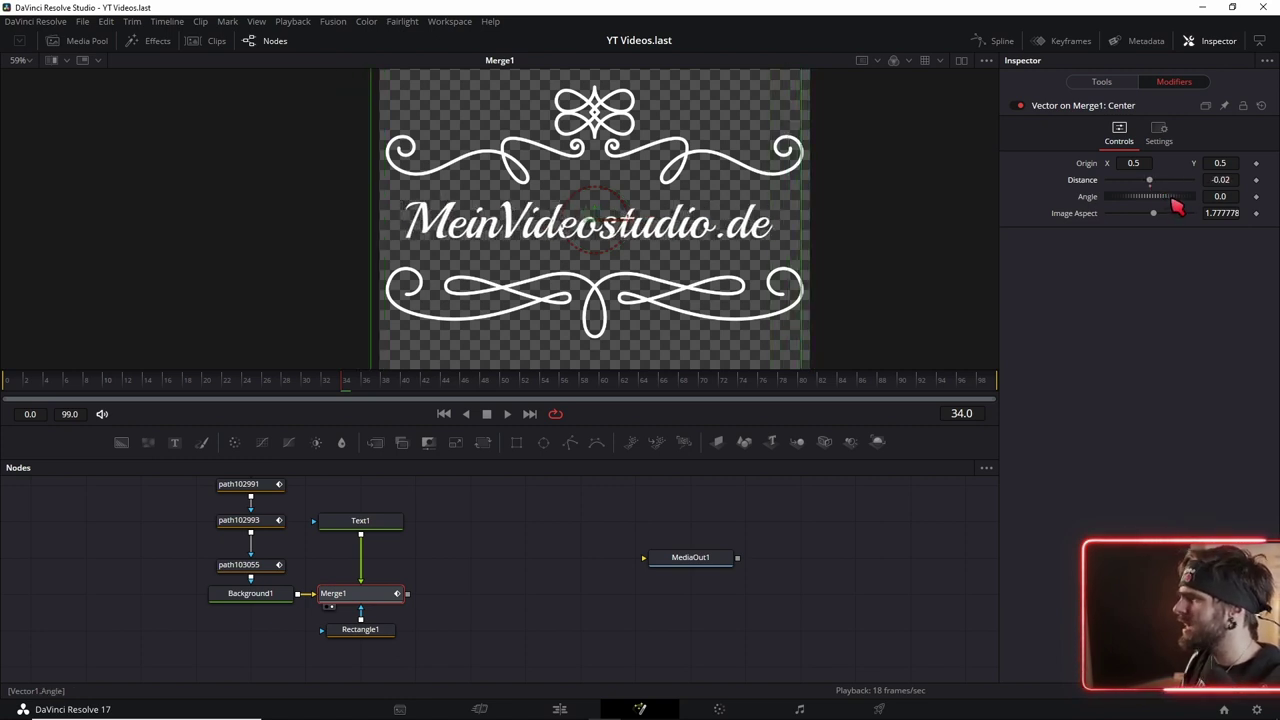
mouse_move(1165, 201)
mouse_down()
mouse_move(1177, 217)
mouse_move(1157, 217)
mouse_up()
scroll(630, 251, up, 3)
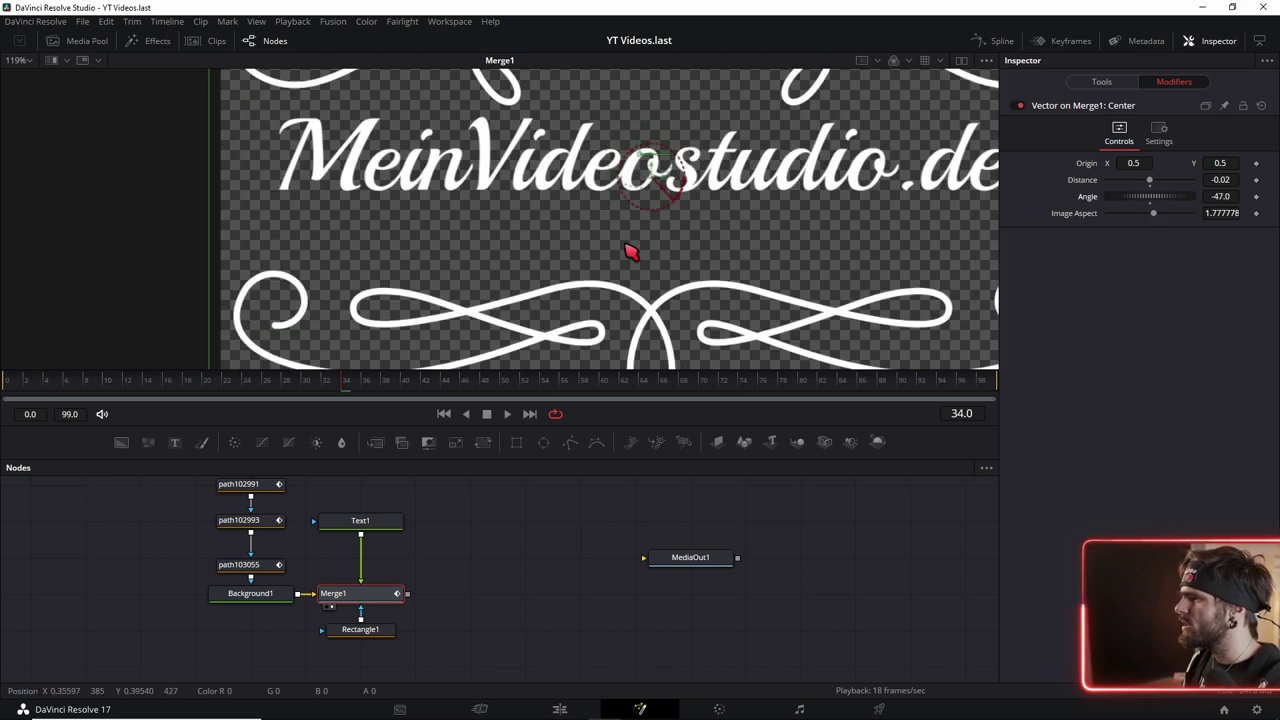
scroll(720, 235, down, 2)
scroll(886, 228, down, 1)
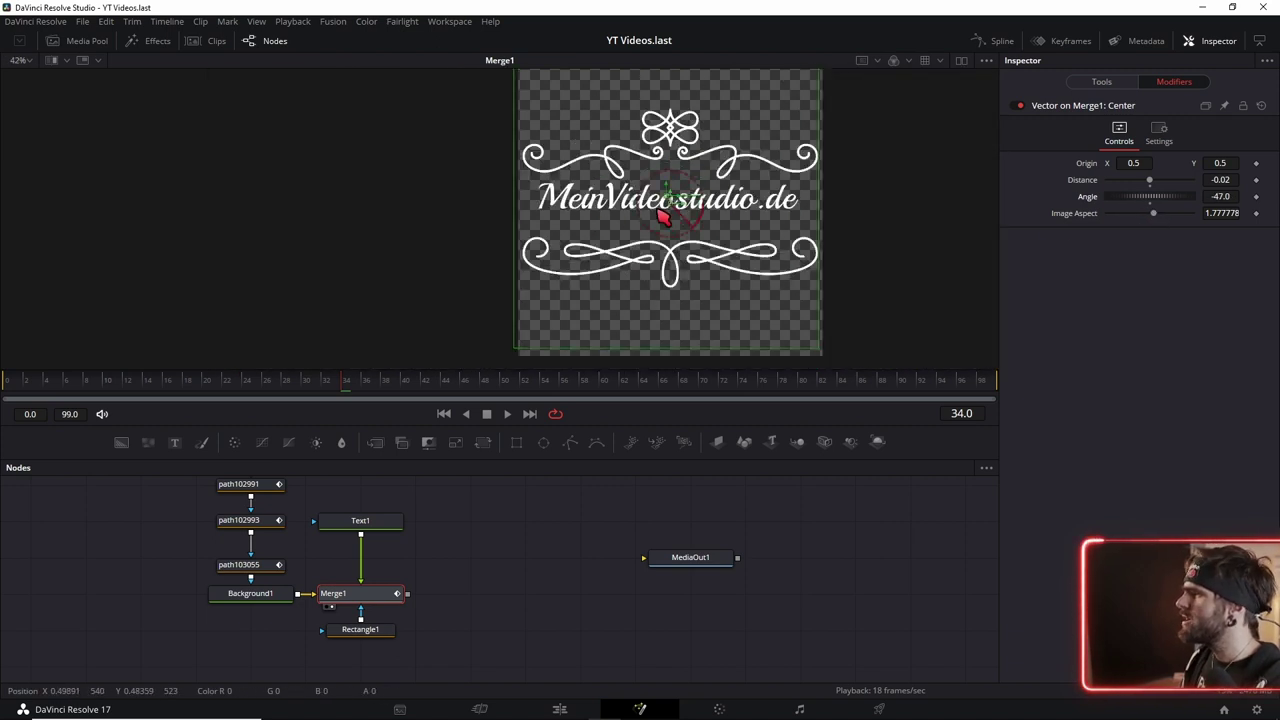
drag(1155, 181, 1157, 181)
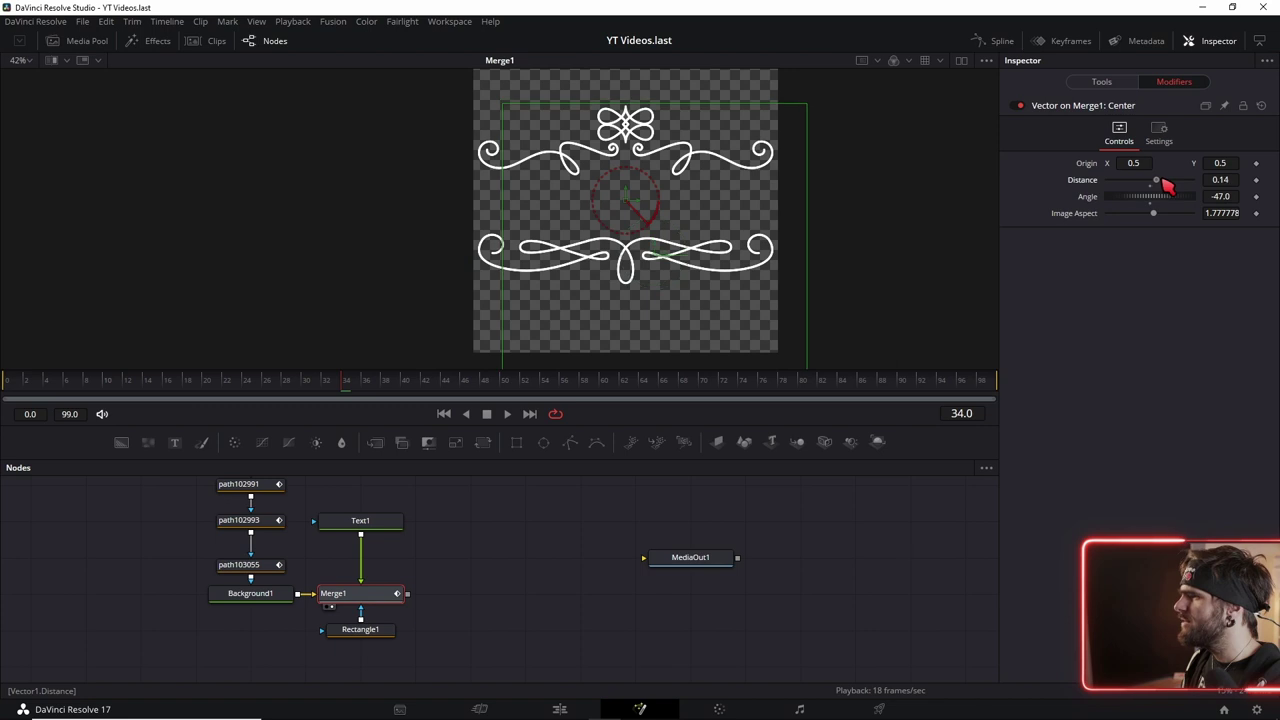
Set the vector angle to -90, image aspect to 1.0 and distance to about 0.05.
click(1220, 196)
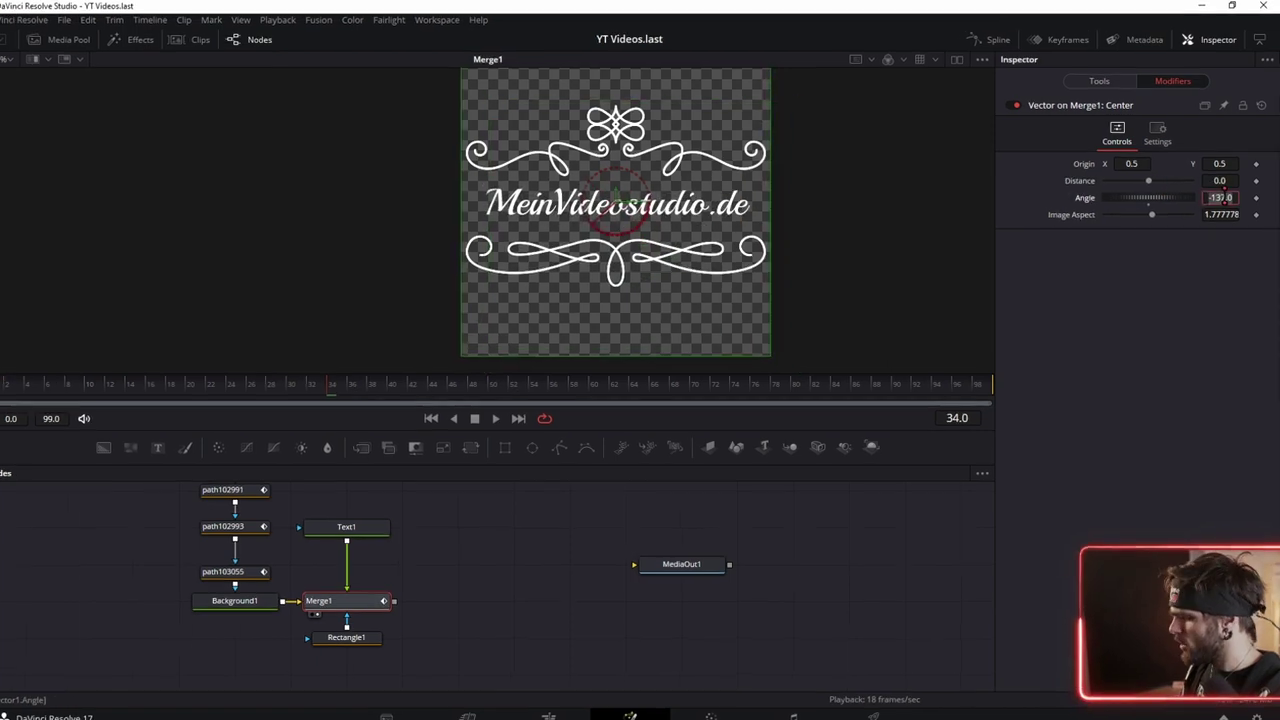
text(-90)
key(Tab)
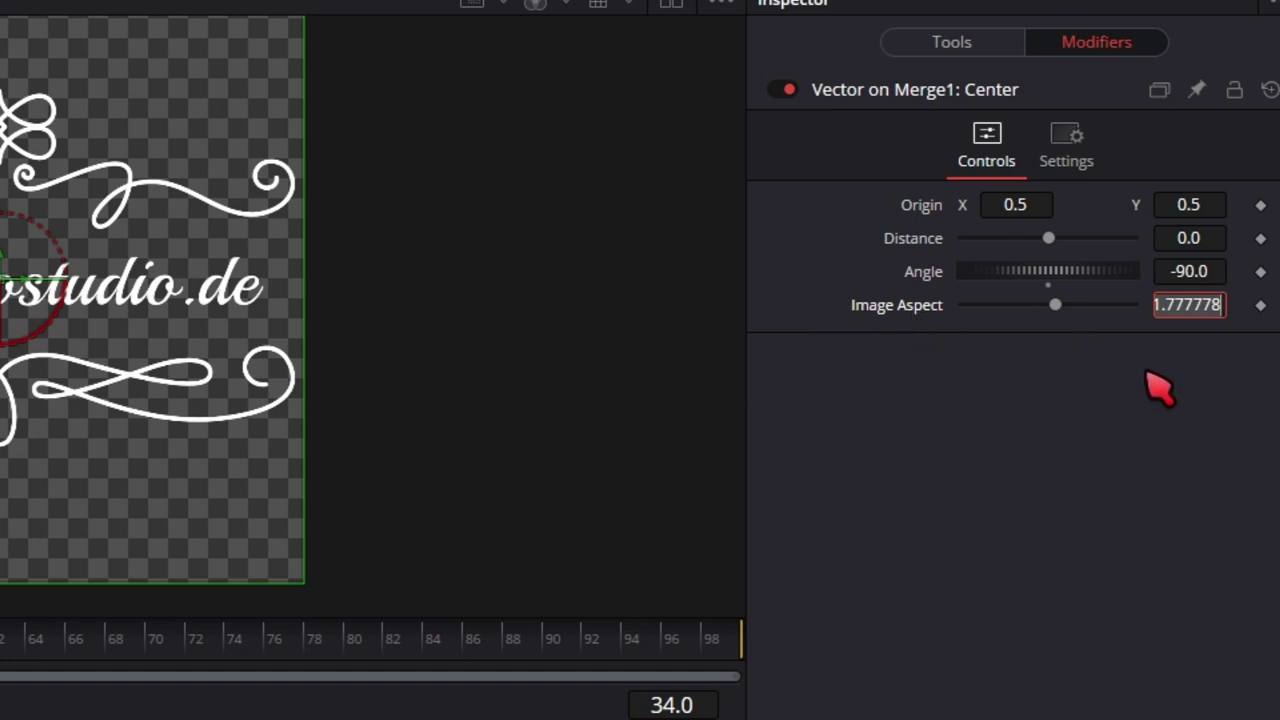
text(1)
key(Tab)
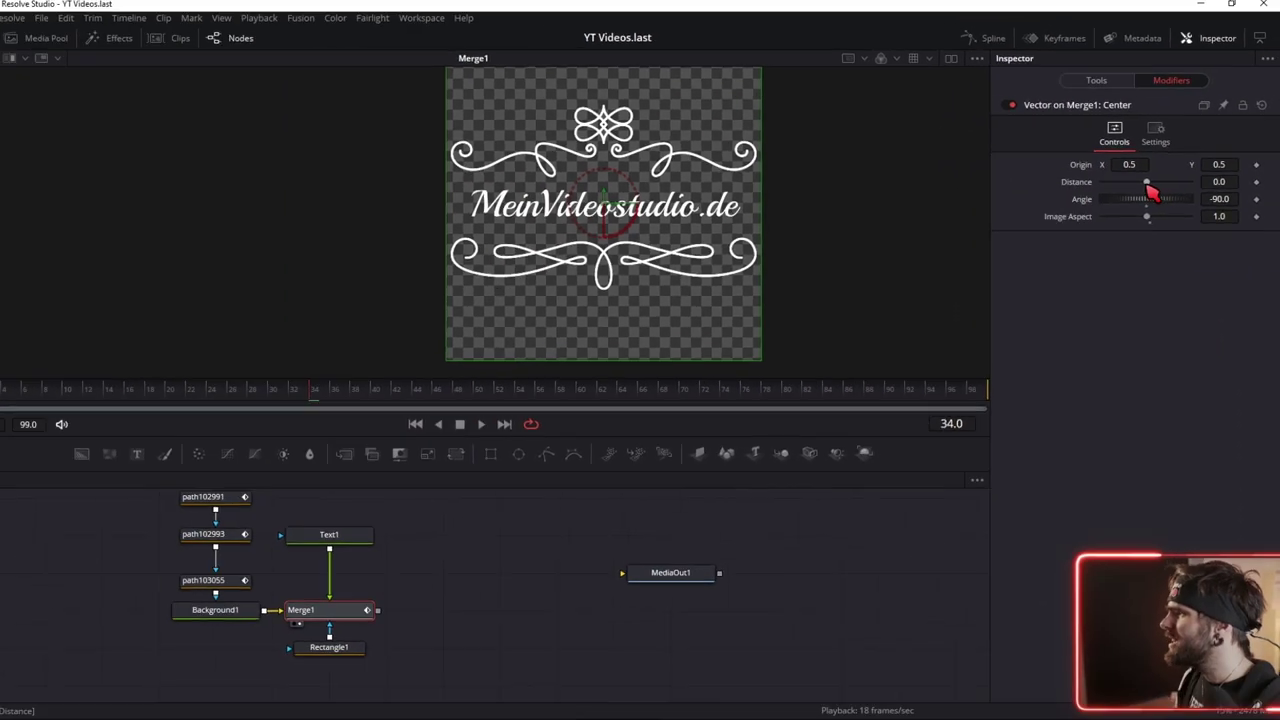
drag(1149, 181, 1158, 186)
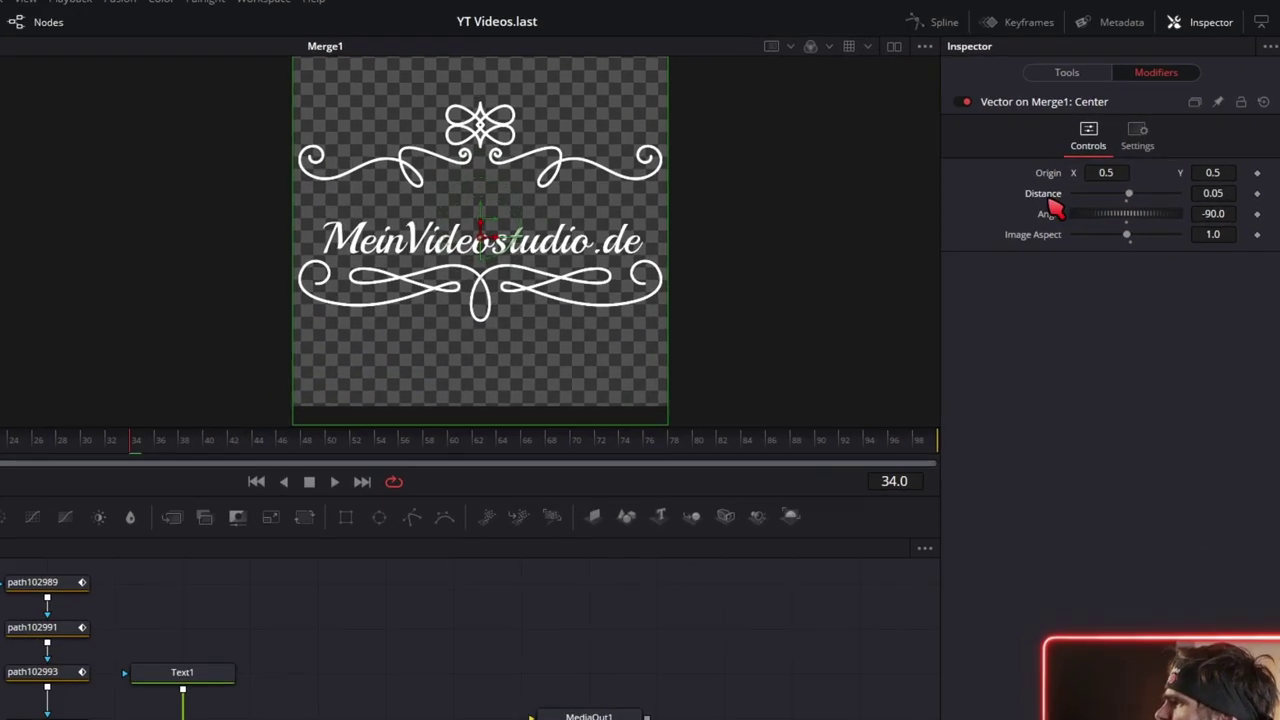
Attach an Anim Curves modifier to the vector's Distance parameter.
right_click(1083, 188)
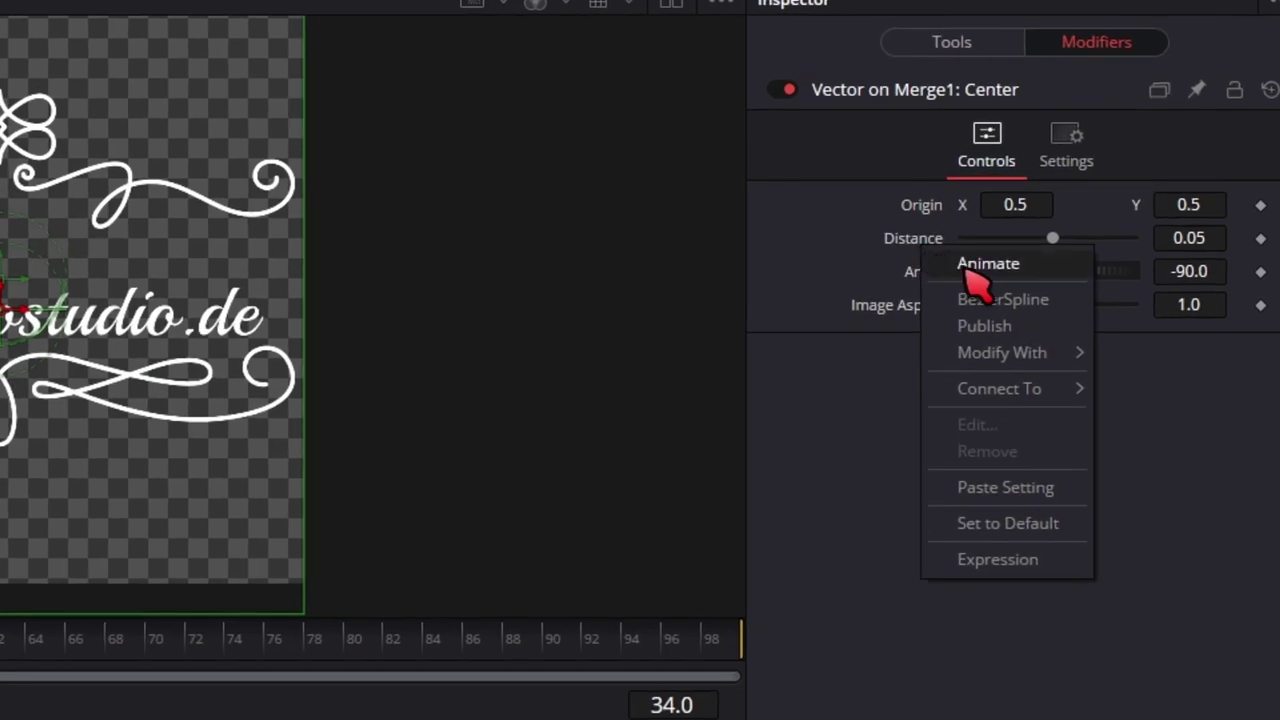
mouse_move(1020, 352)
click(822, 352)
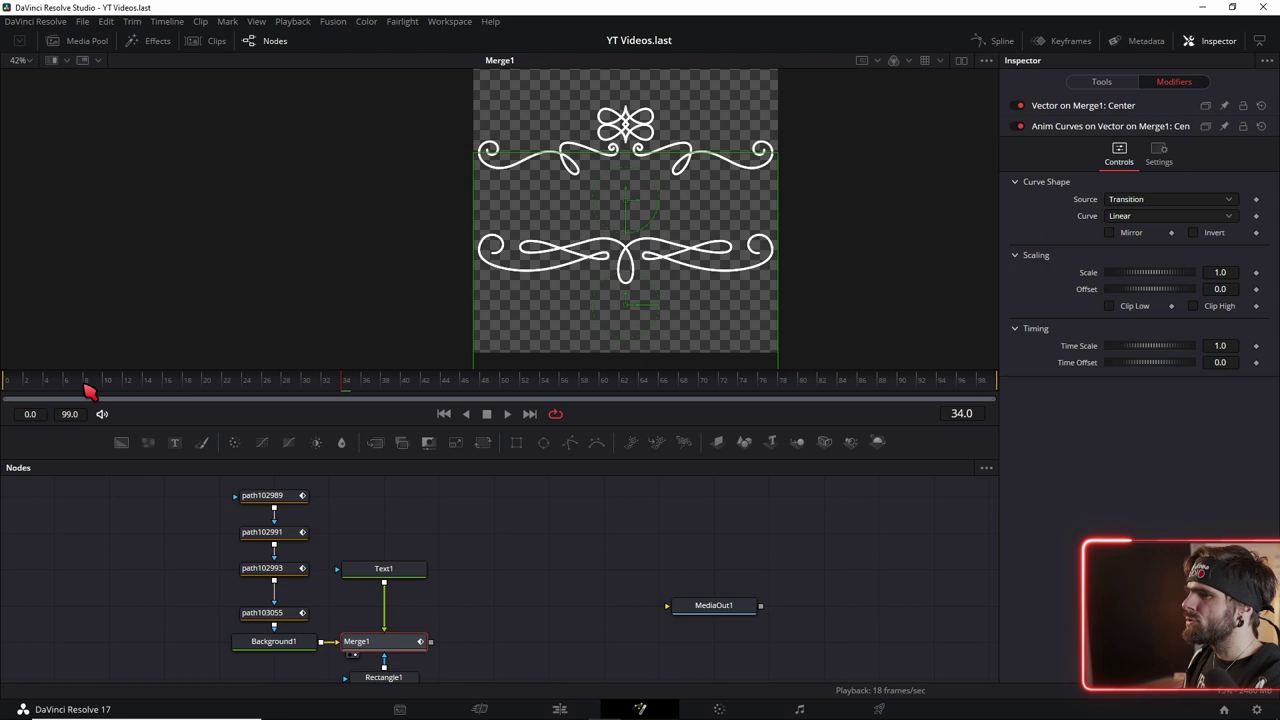
Preview the text slide from frame 0 and expand the vector modifier's controls.
click(6, 398)
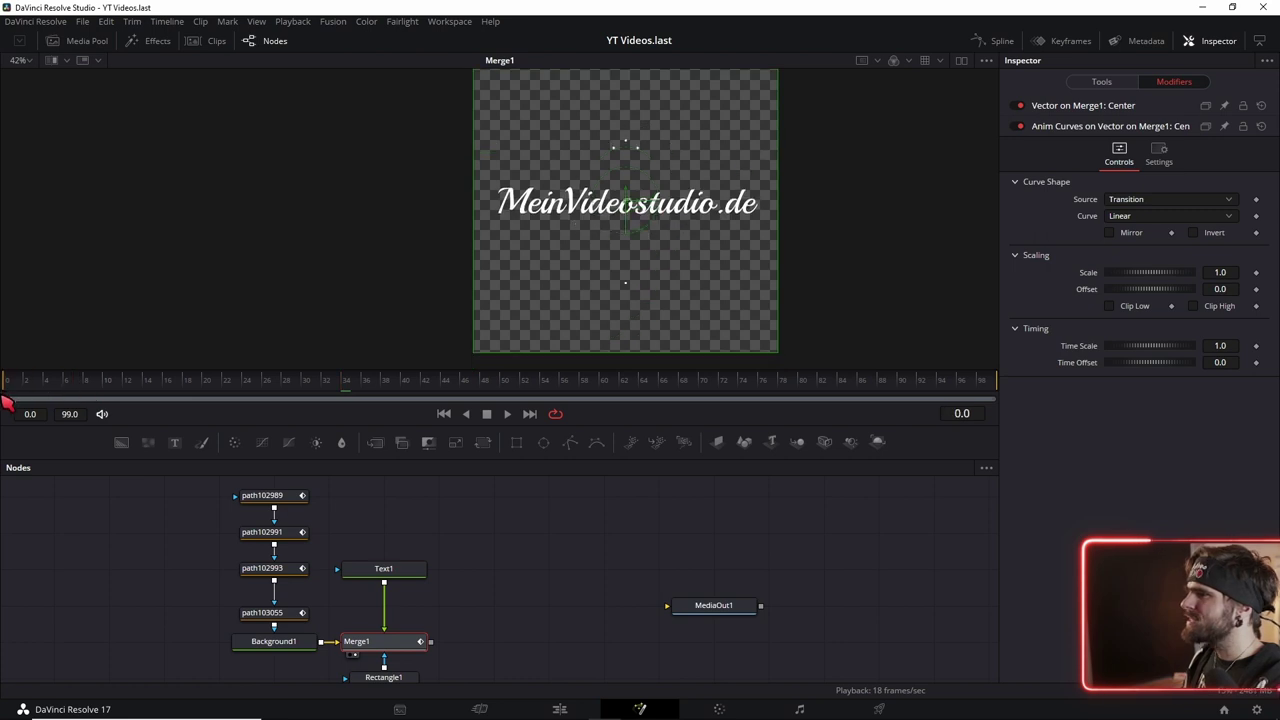
key(space)
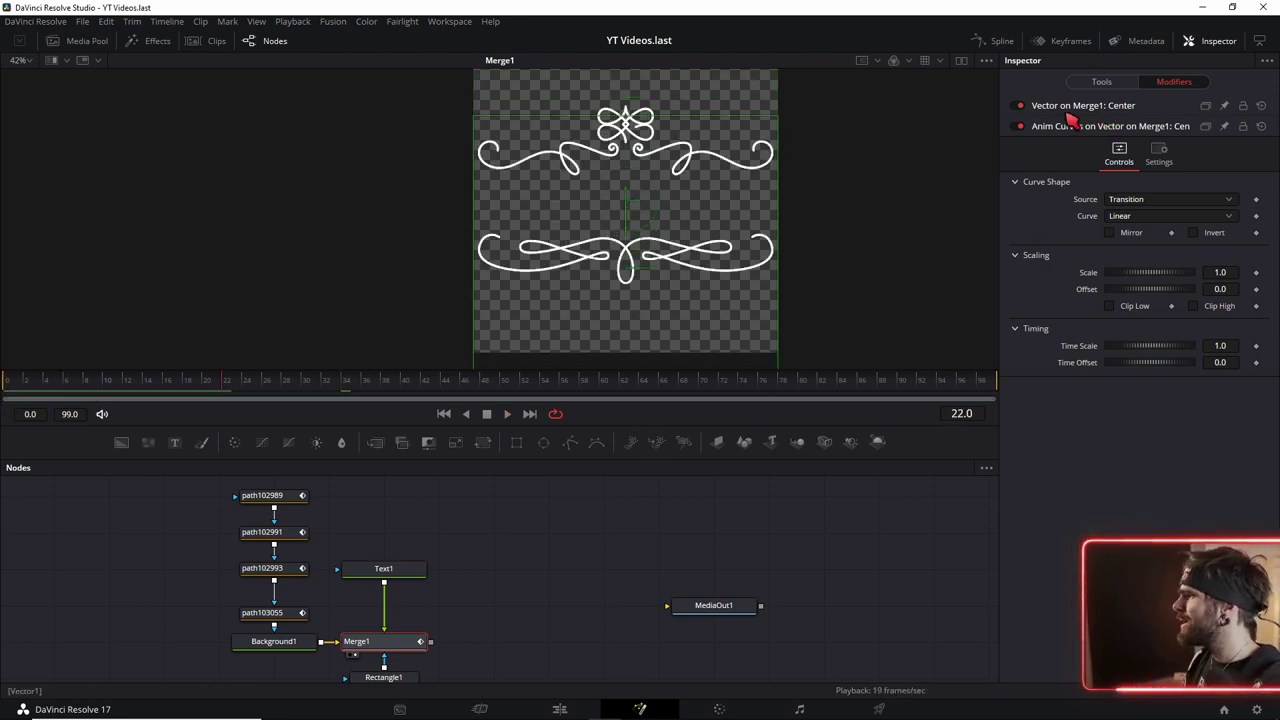
click(1115, 108)
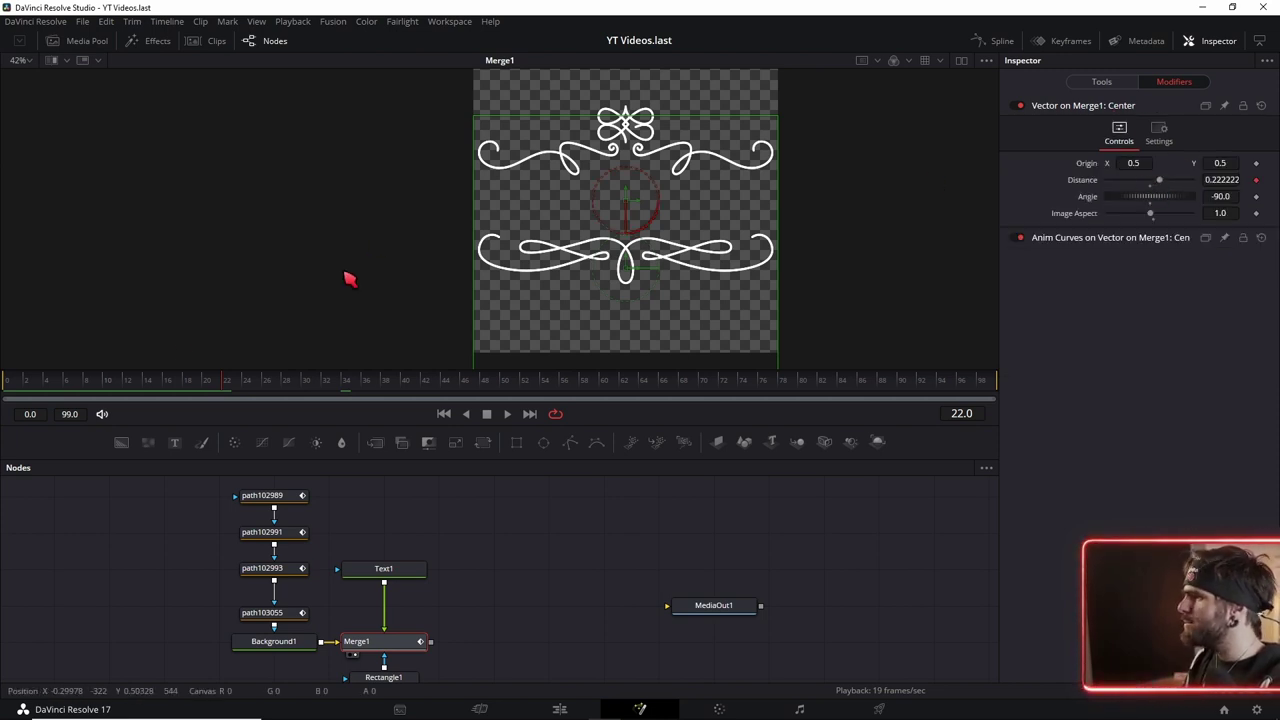
click(10, 393)
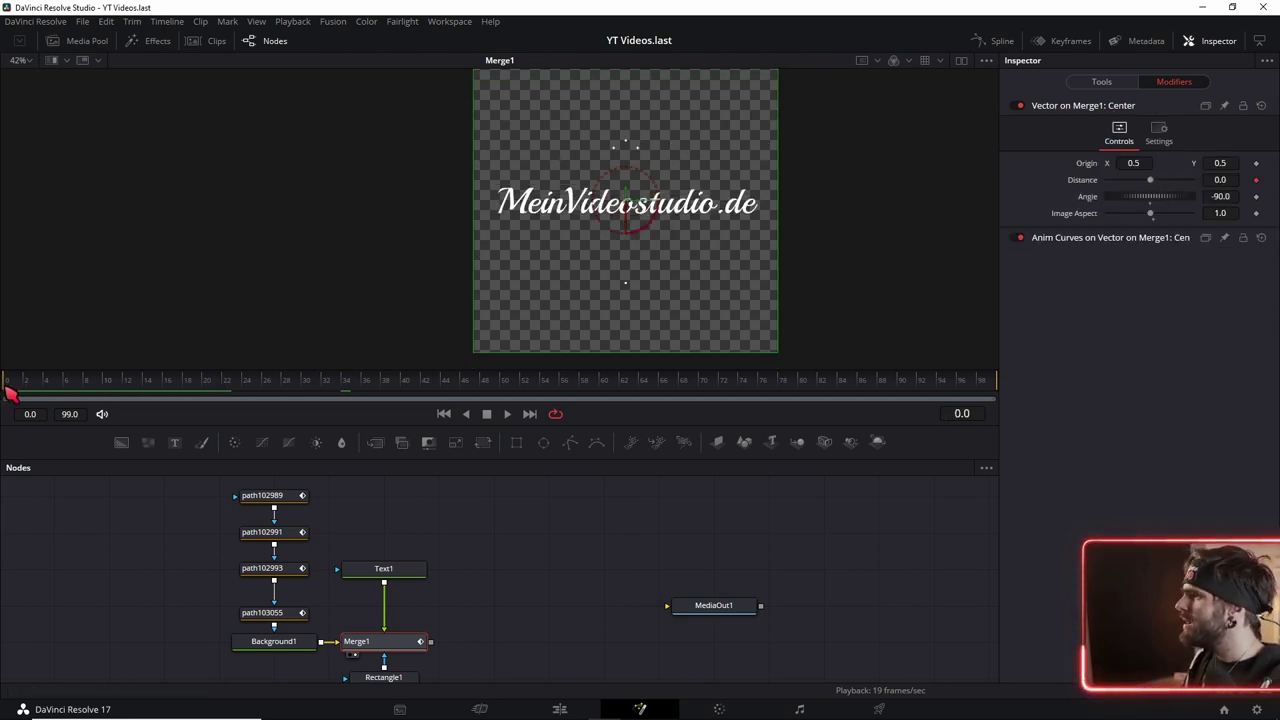
Invert the Anim Curves and preview the animation up to frame 96.
click(1103, 88)
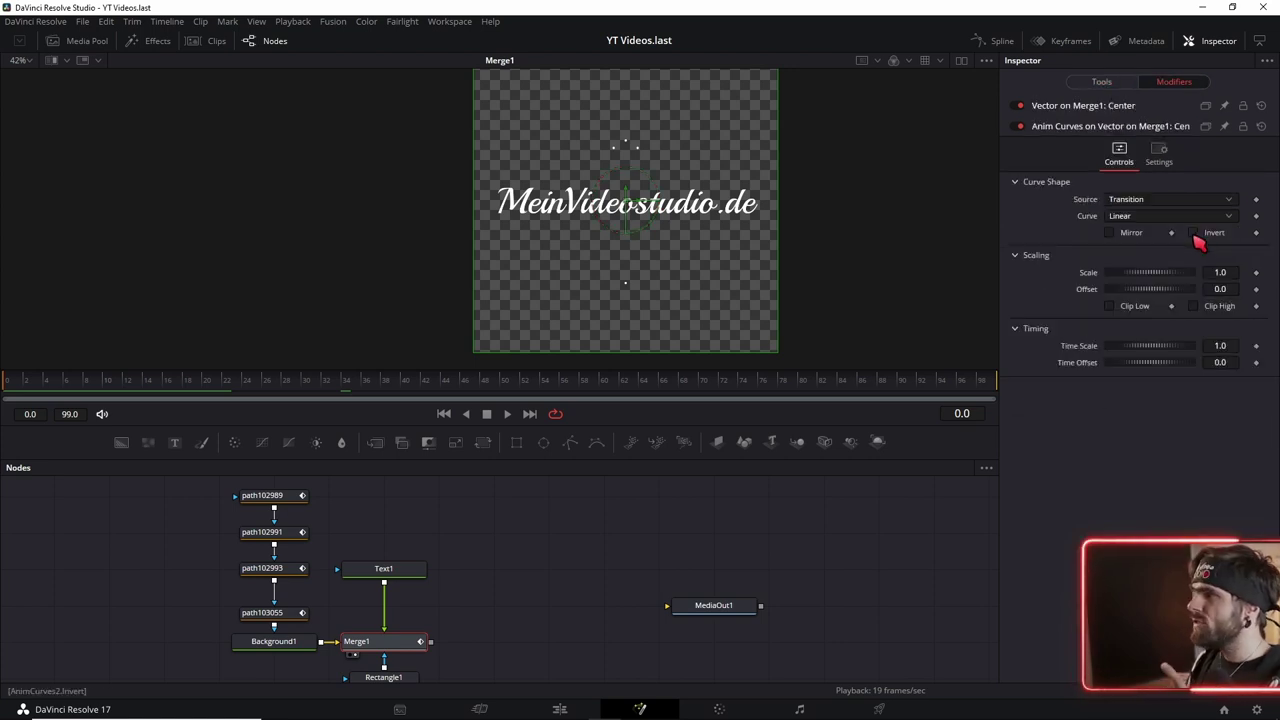
click(1193, 233)
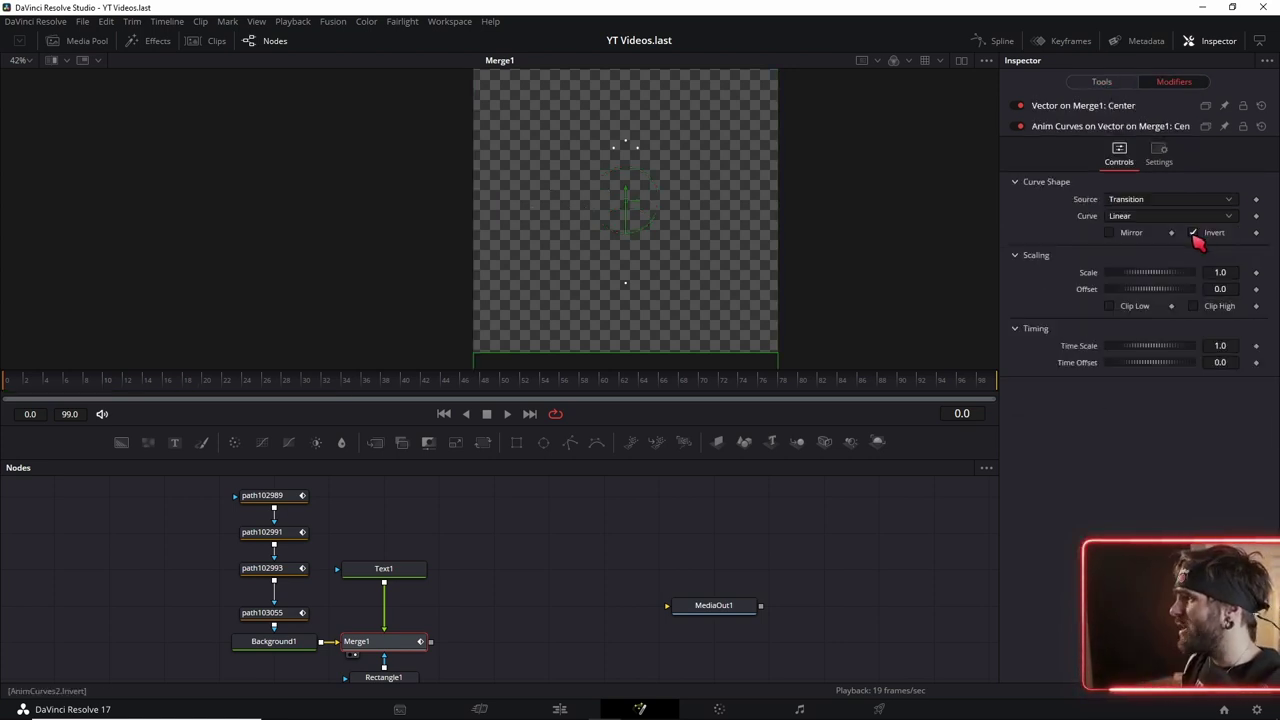
key(space)
key(space)
drag(891, 399, 967, 398)
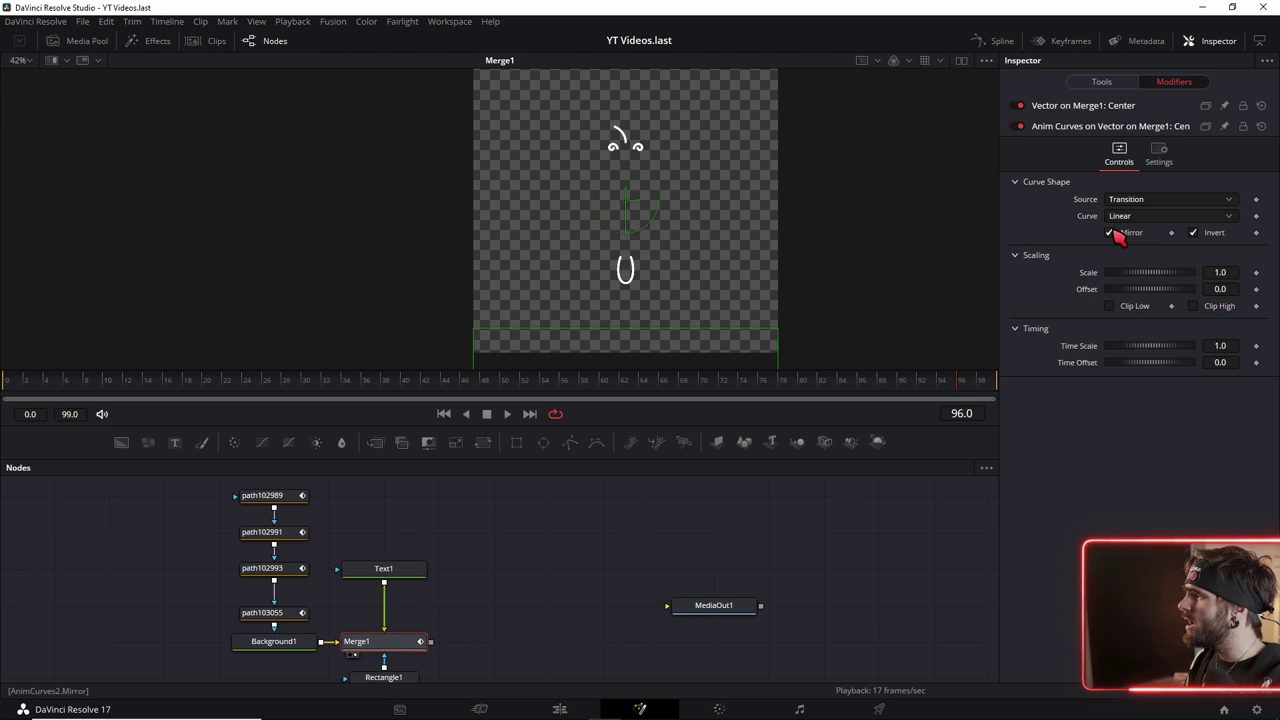
Switch the curve to Custom and add a point with an In value of 0.3.
click(1122, 217)
click(1068, 319)
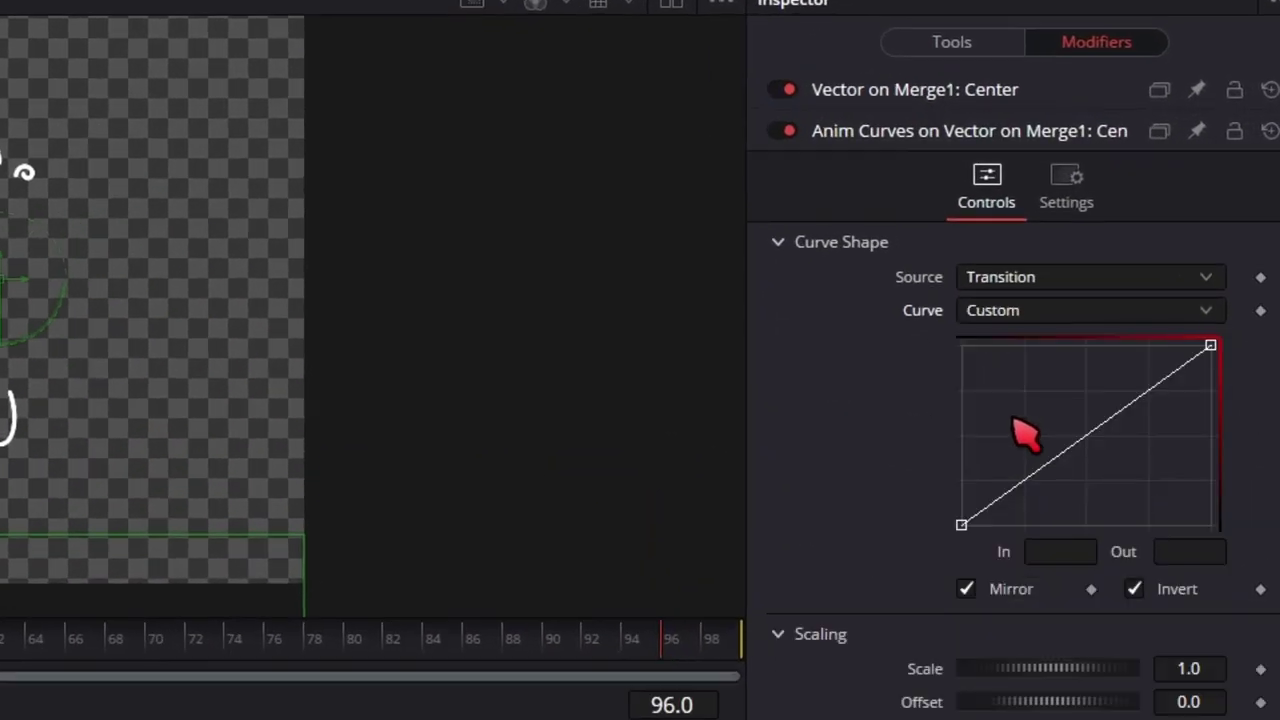
click(1081, 438)
mouse_move(1086, 440)
mouse_down()
mouse_move(1062, 432)
mouse_move(1043, 346)
mouse_up()
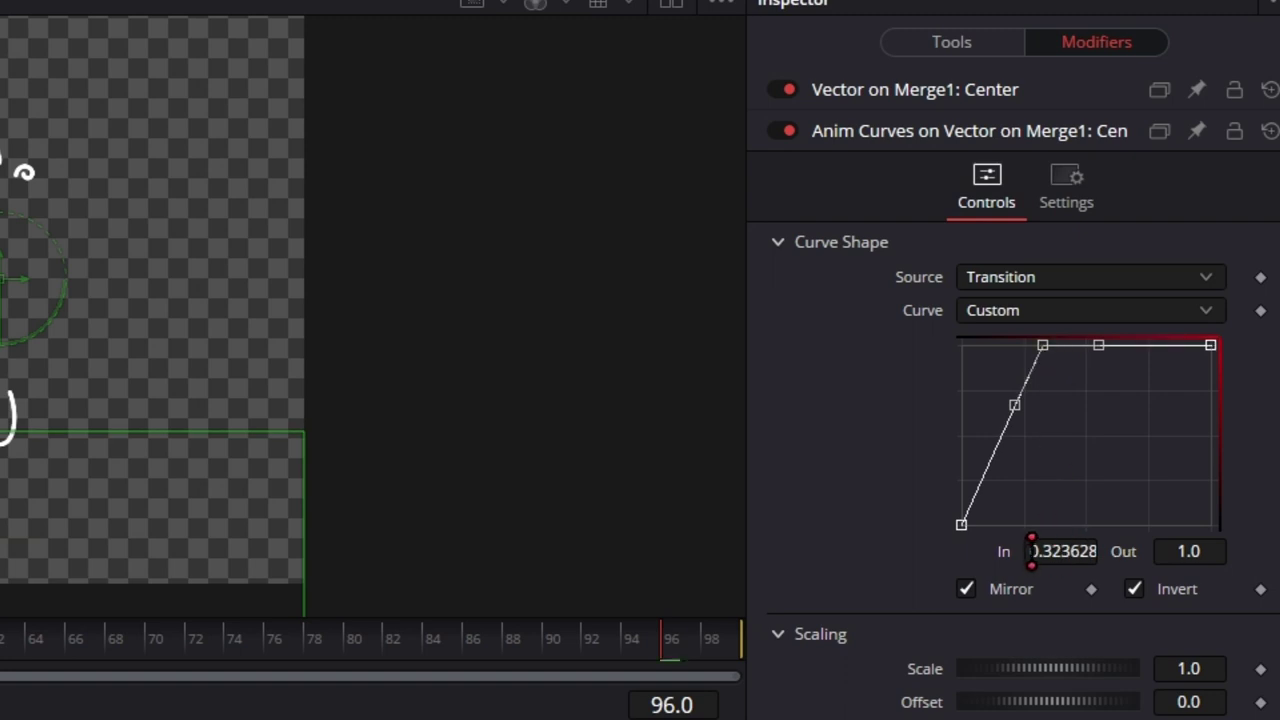
drag(1031, 551, 1133, 548)
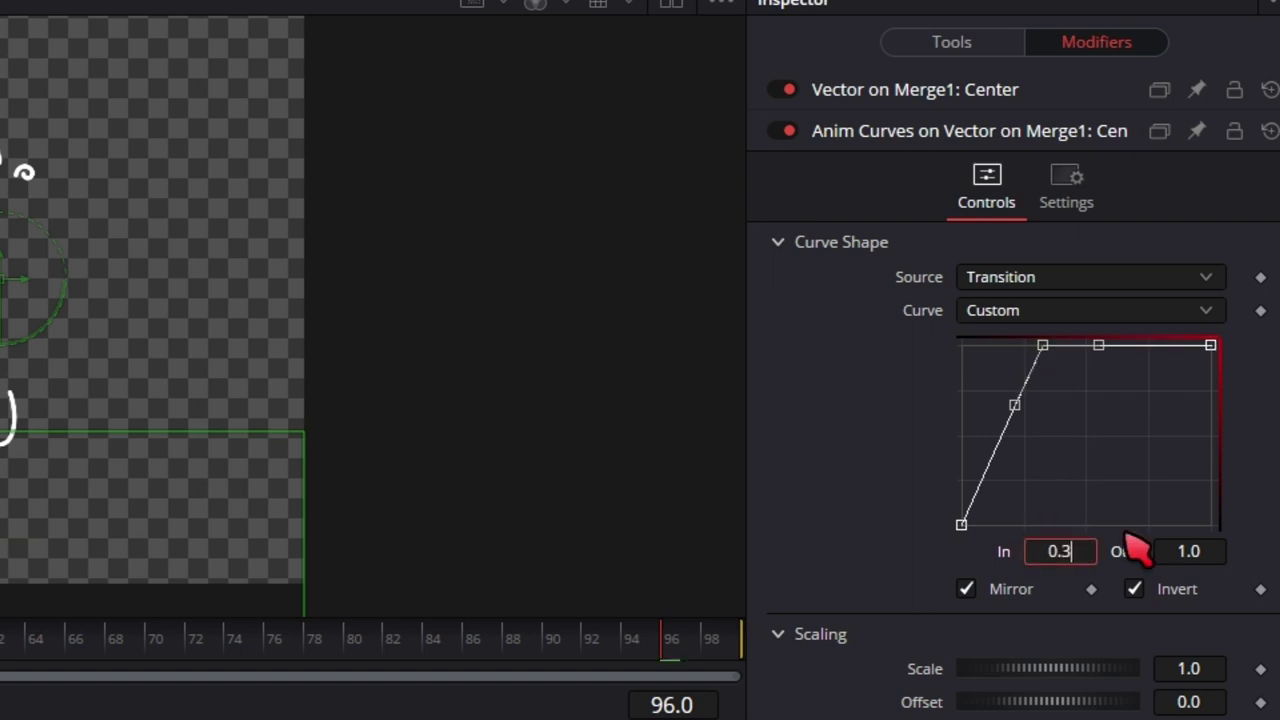
key(Tab)
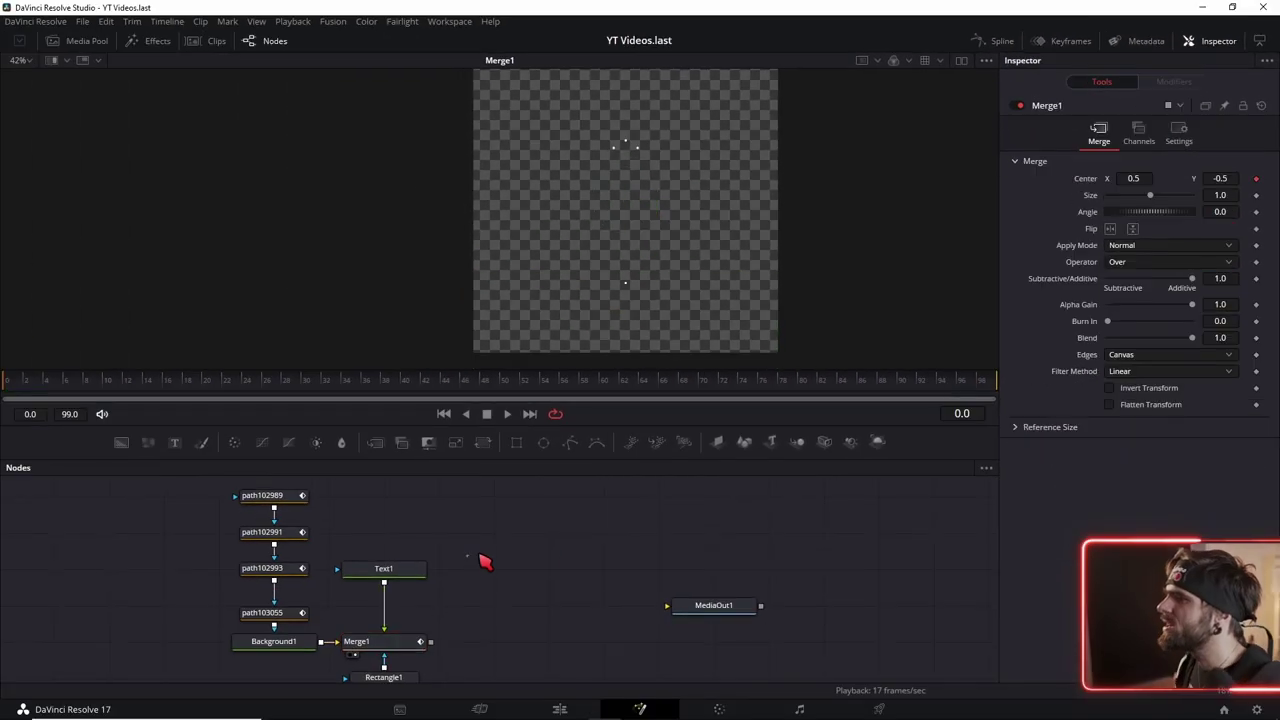
Play the logo animation, then wire Merge1's output into MediaOut1.
key(space)
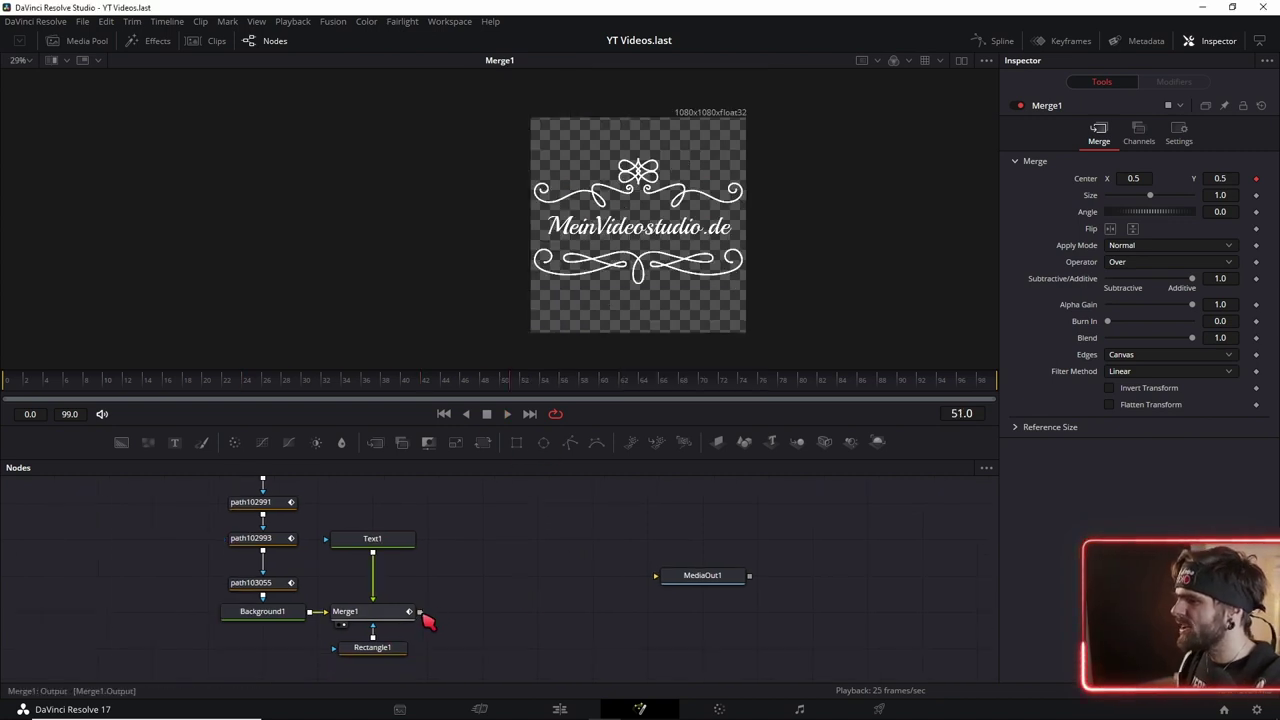
mouse_move(420, 611)
mouse_down()
mouse_move(670, 590)
mouse_move(563, 618)
mouse_up()
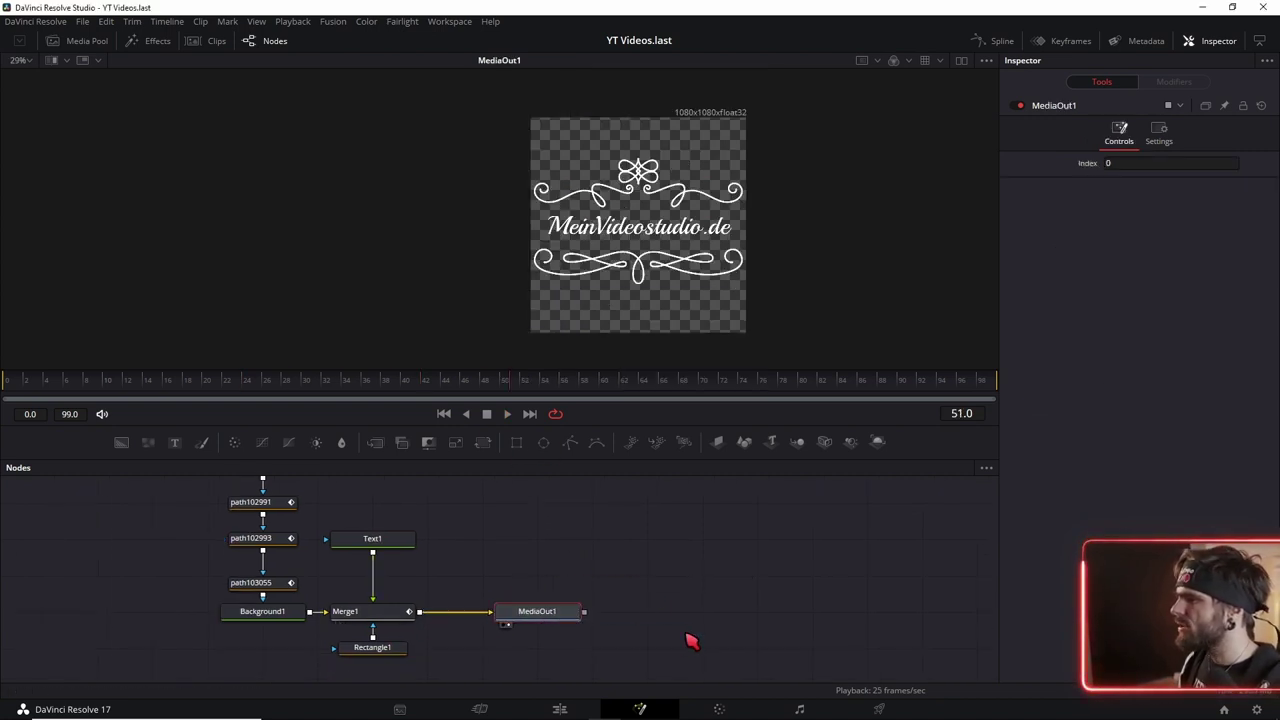